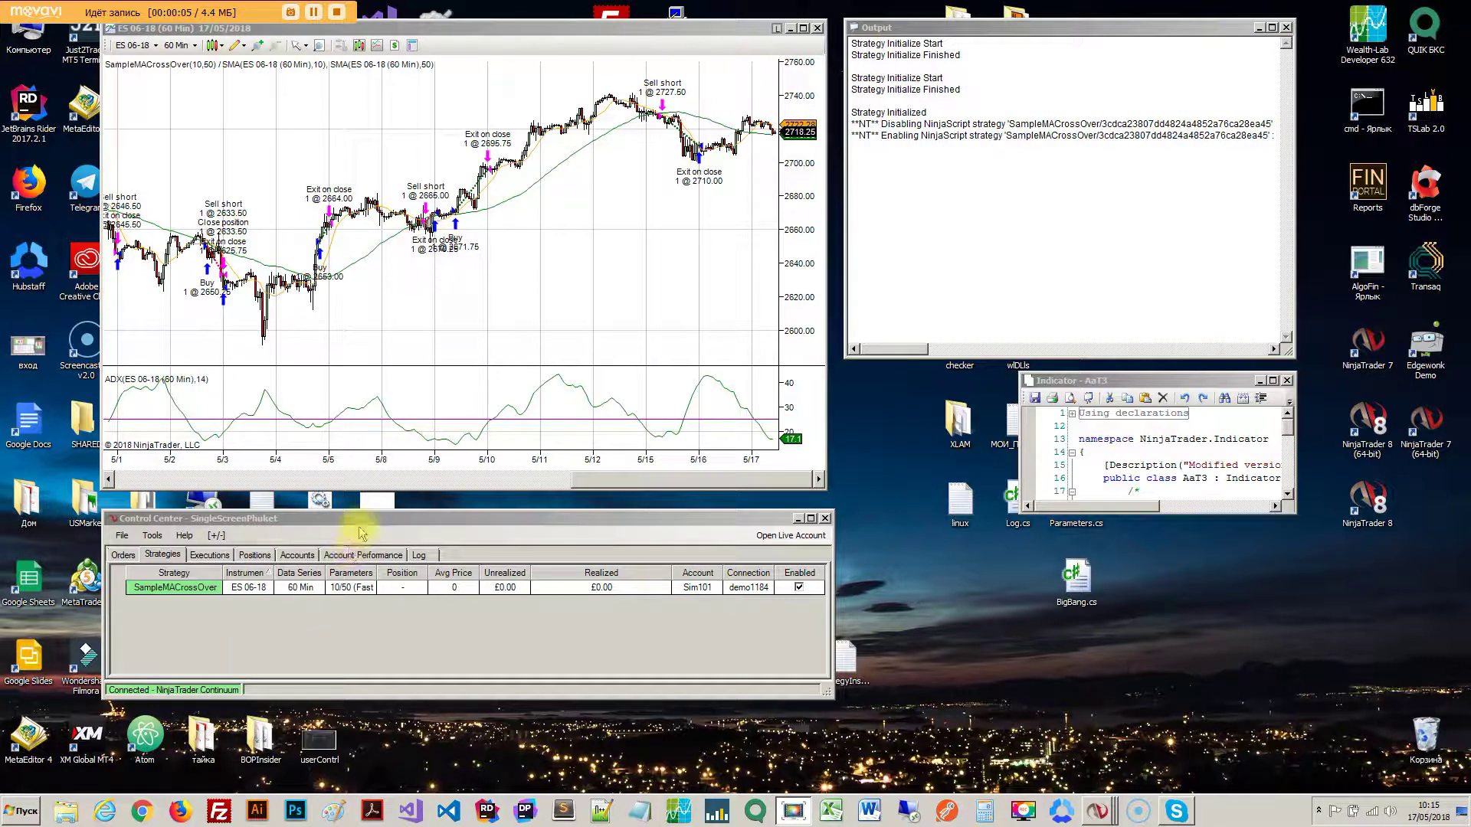
- Move the Control Center, select SampleMACrossOver, and make the ES 06-18 chart window taller
{"action": "left_click_drag", "start_coordinate": [359, 528], "coordinate": [344, 554]}
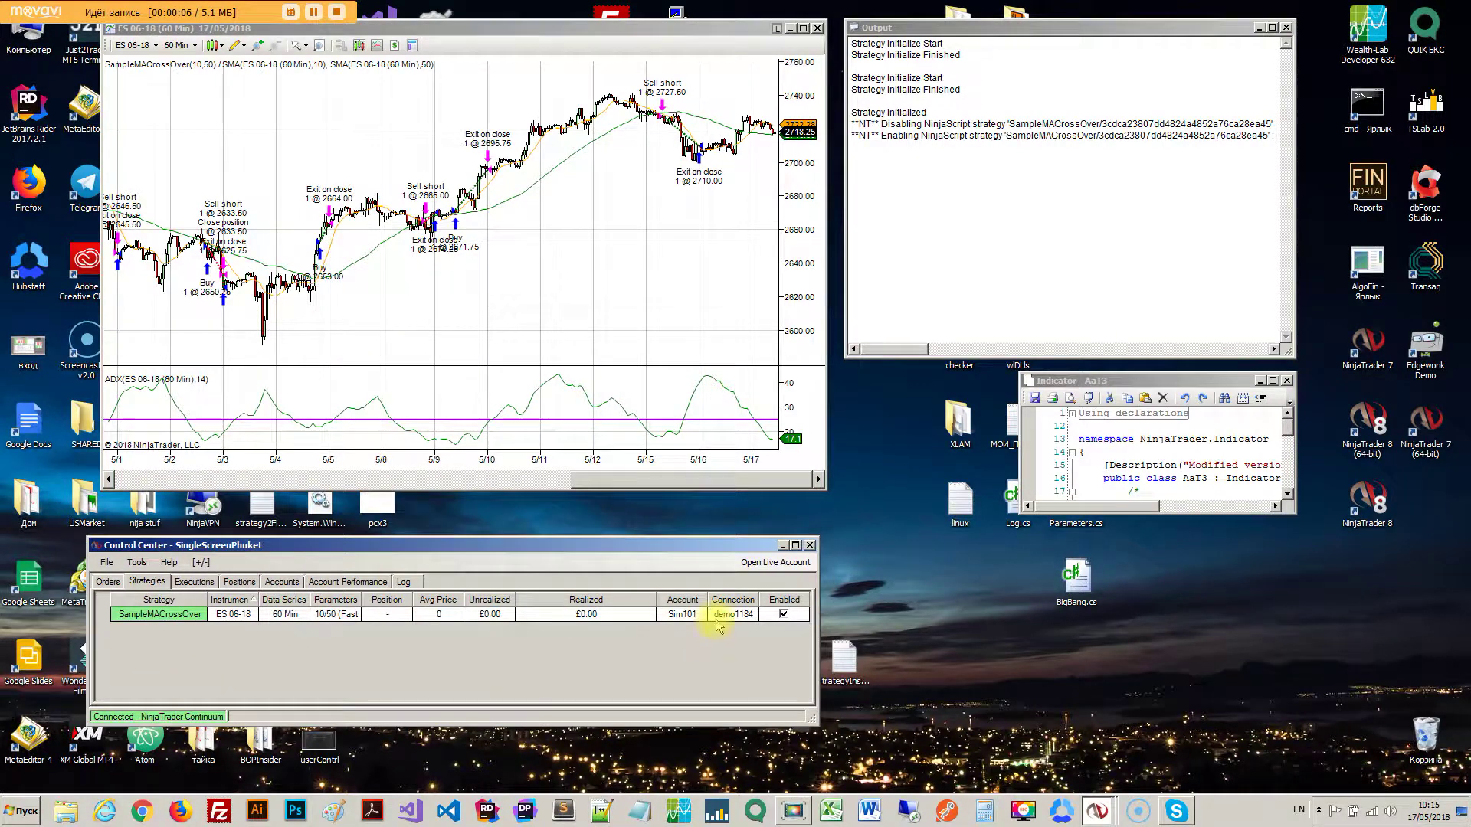
{"action": "left_click", "coordinate": [312, 616]}
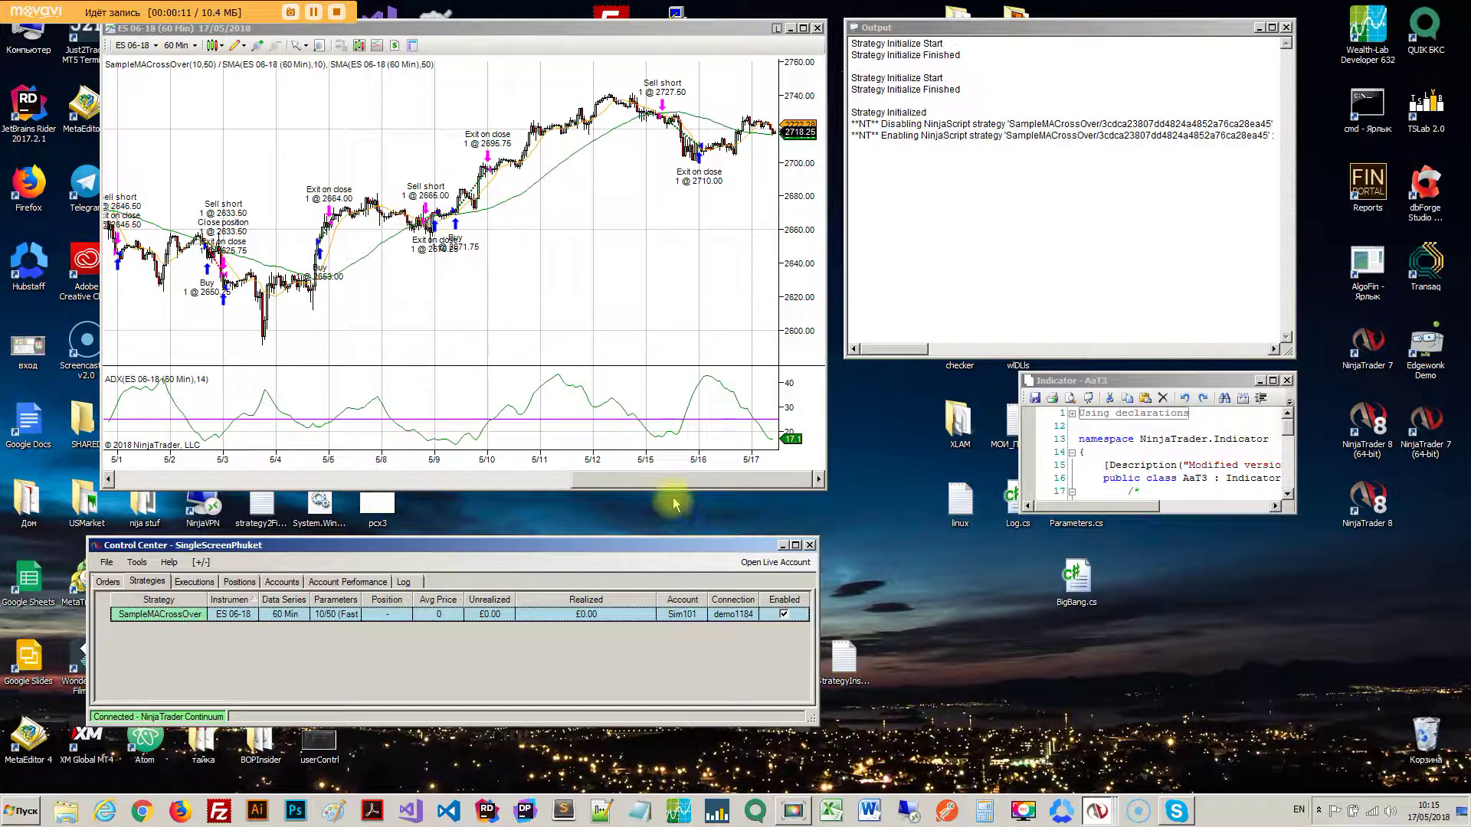
{"action": "left_click_drag", "start_coordinate": [673, 491], "coordinate": [673, 528]}
- Pan and zoom the chart axes to show the 4/26–5/22 trades around prices 2590–2740
{"action": "left_click_drag", "start_coordinate": [671, 388], "coordinate": [407, 230]}
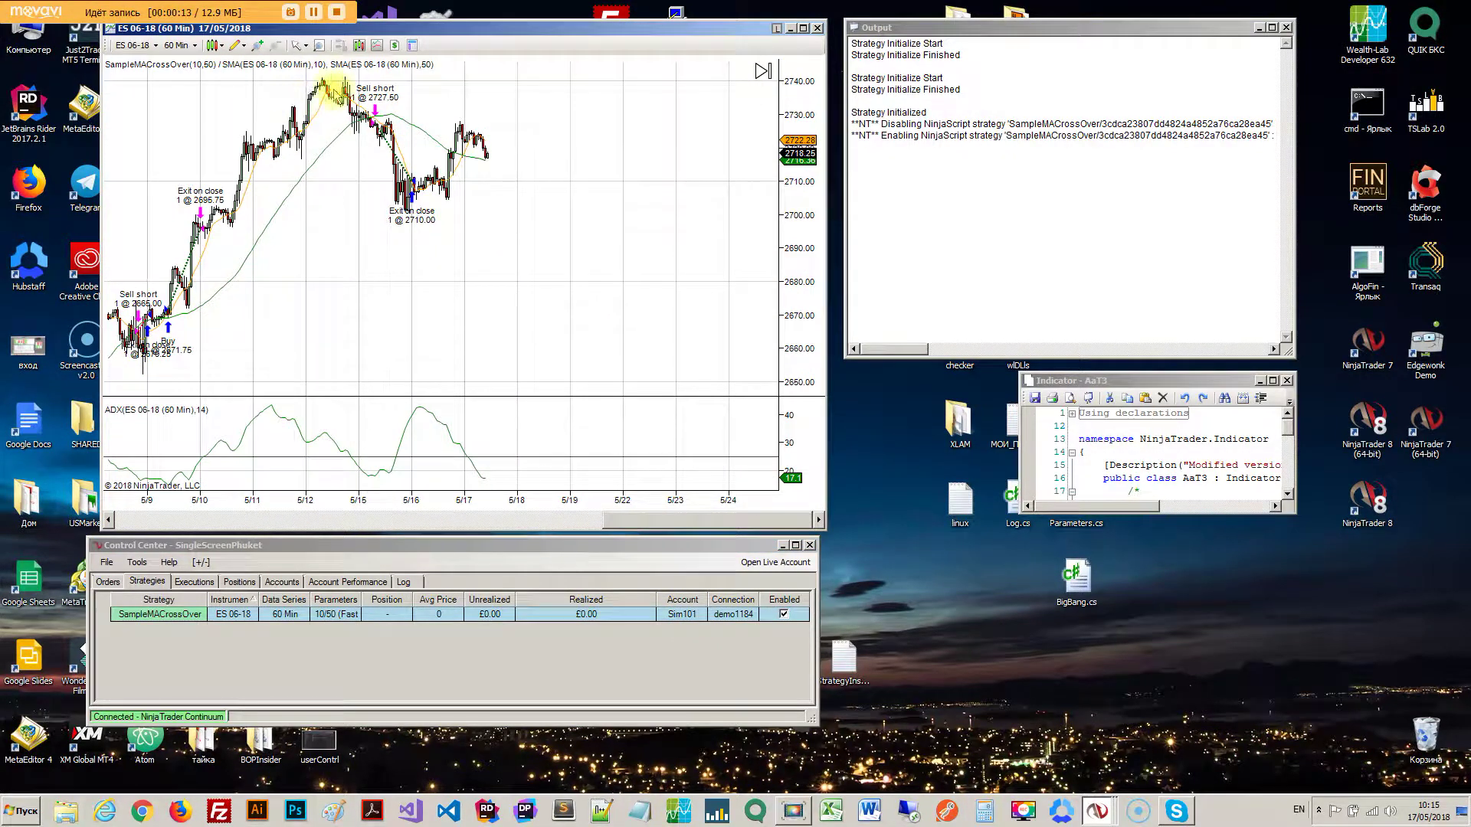
{"action": "left_click_drag", "start_coordinate": [518, 504], "coordinate": [580, 145]}
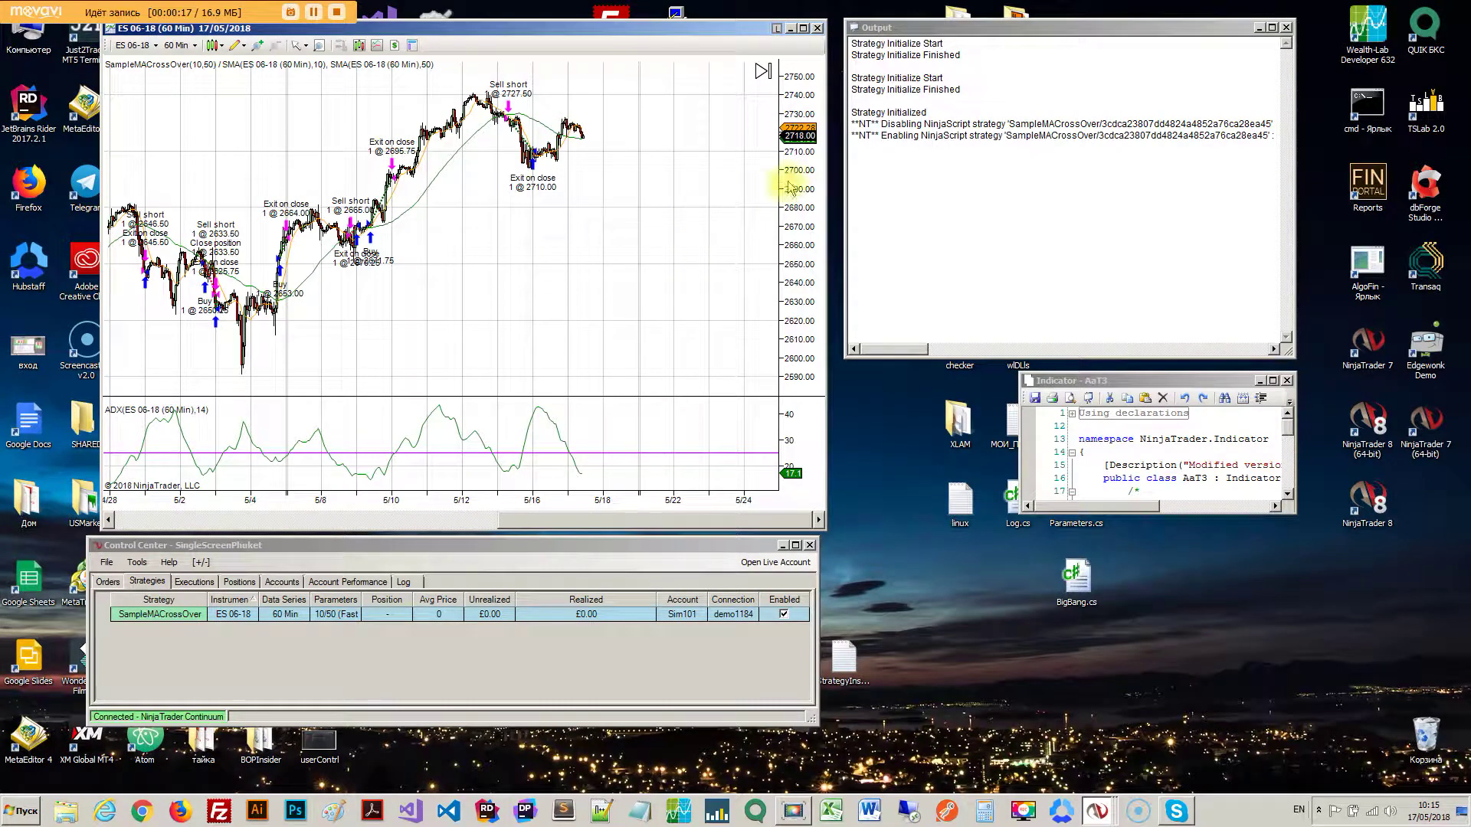
{"action": "mouse_move", "coordinate": [791, 184]}
{"action": "left_mouse_down"}
{"action": "mouse_move", "coordinate": [791, 230]}
{"action": "mouse_move", "coordinate": [785, 157]}
{"action": "left_mouse_up"}
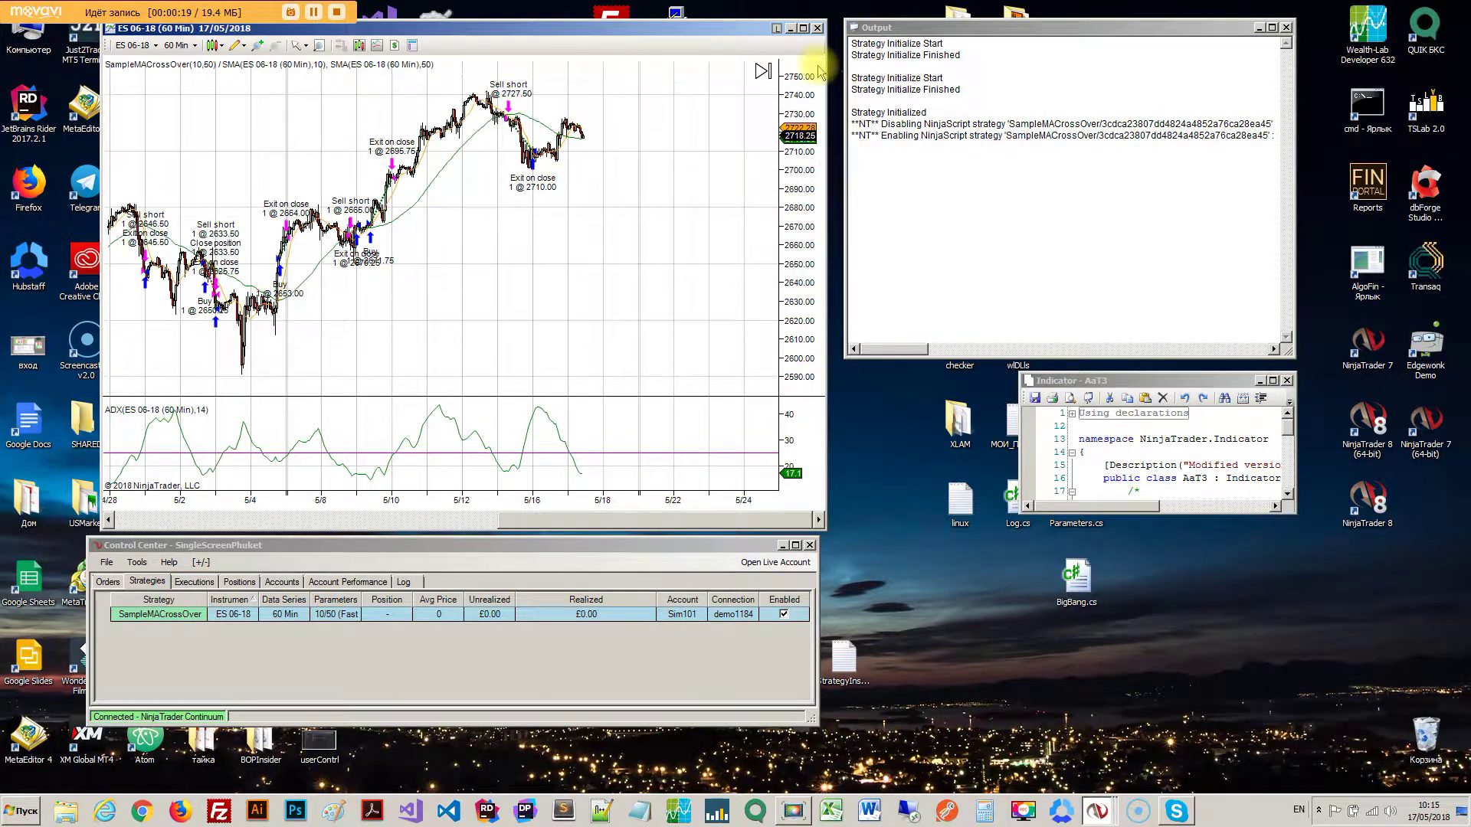
{"action": "left_click_drag", "start_coordinate": [666, 500], "coordinate": [465, 392]}
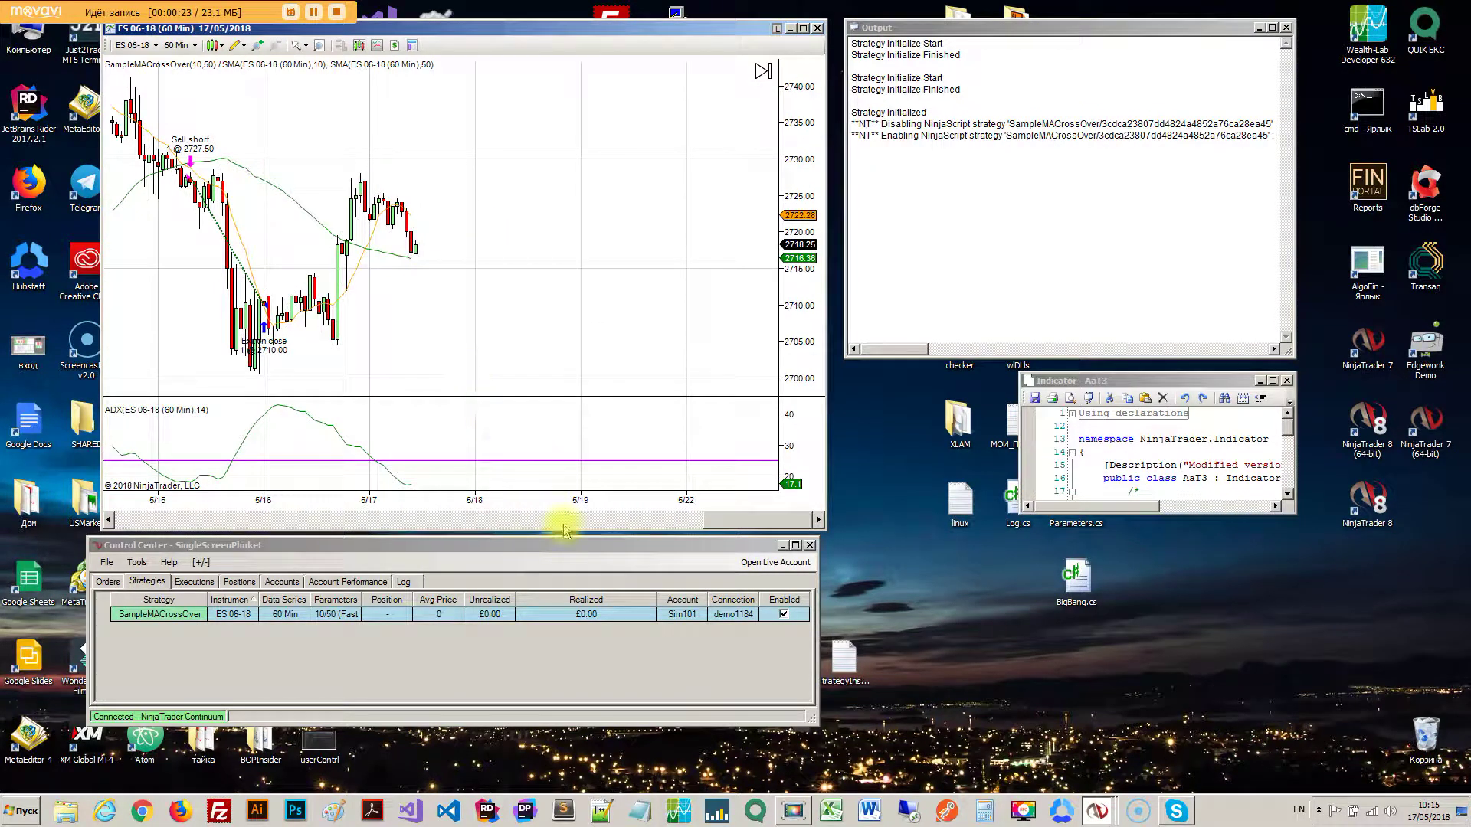
{"action": "left_click_drag", "start_coordinate": [540, 502], "coordinate": [480, 498]}
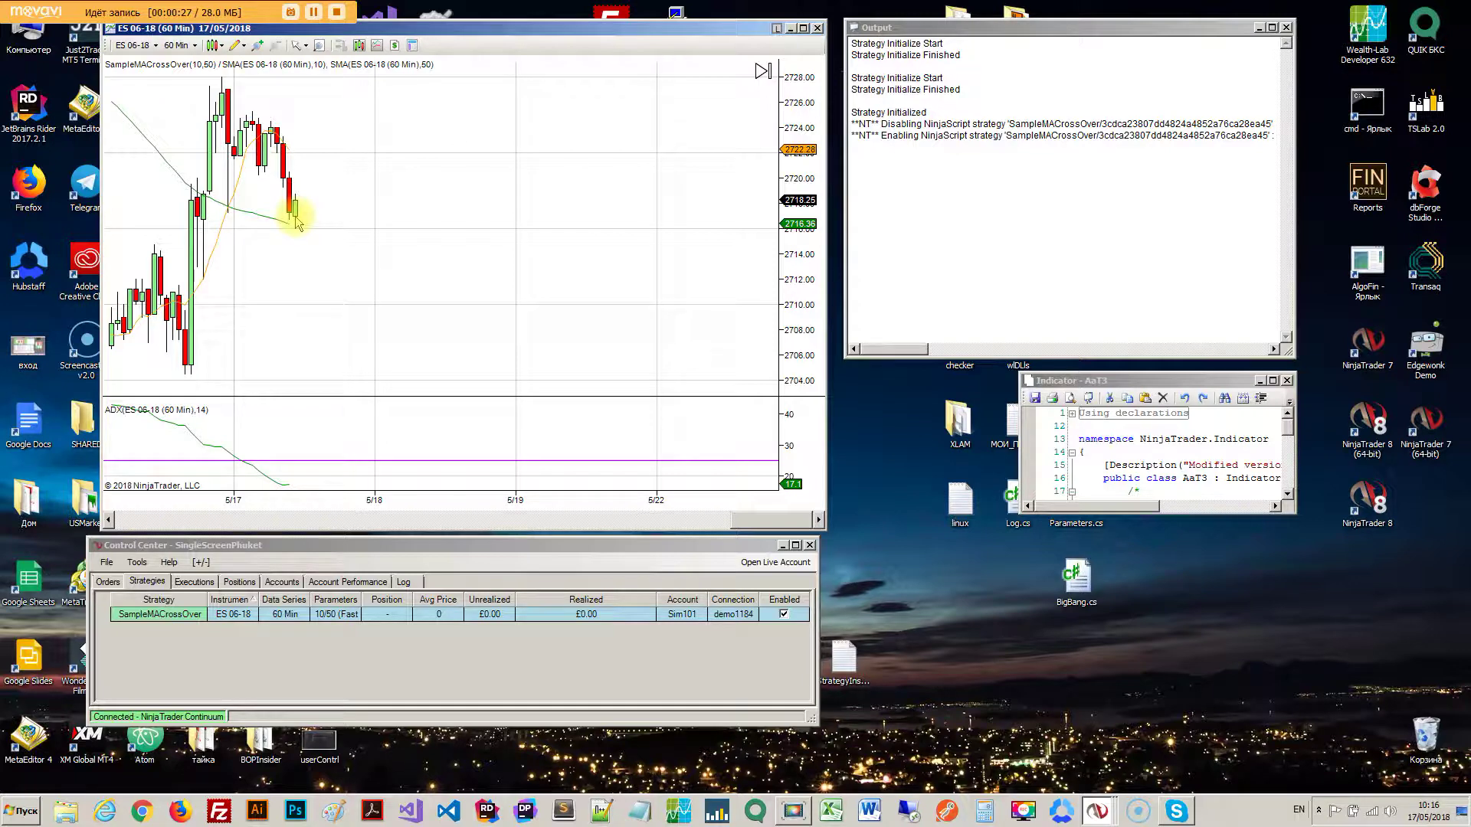
{"action": "left_click_drag", "start_coordinate": [295, 252], "coordinate": [408, 226]}
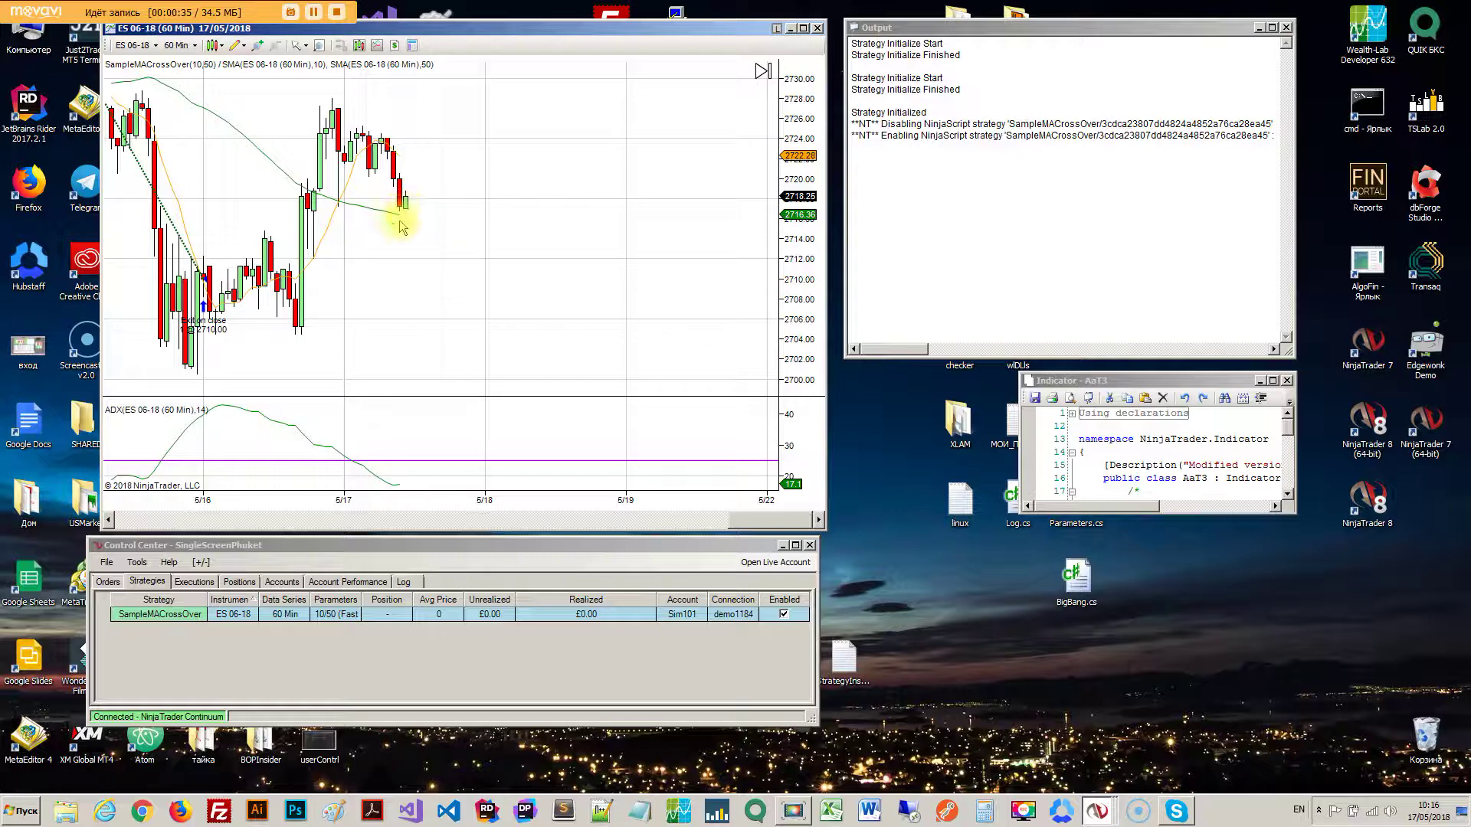
{"action": "left_click_drag", "start_coordinate": [420, 493], "coordinate": [542, 497]}
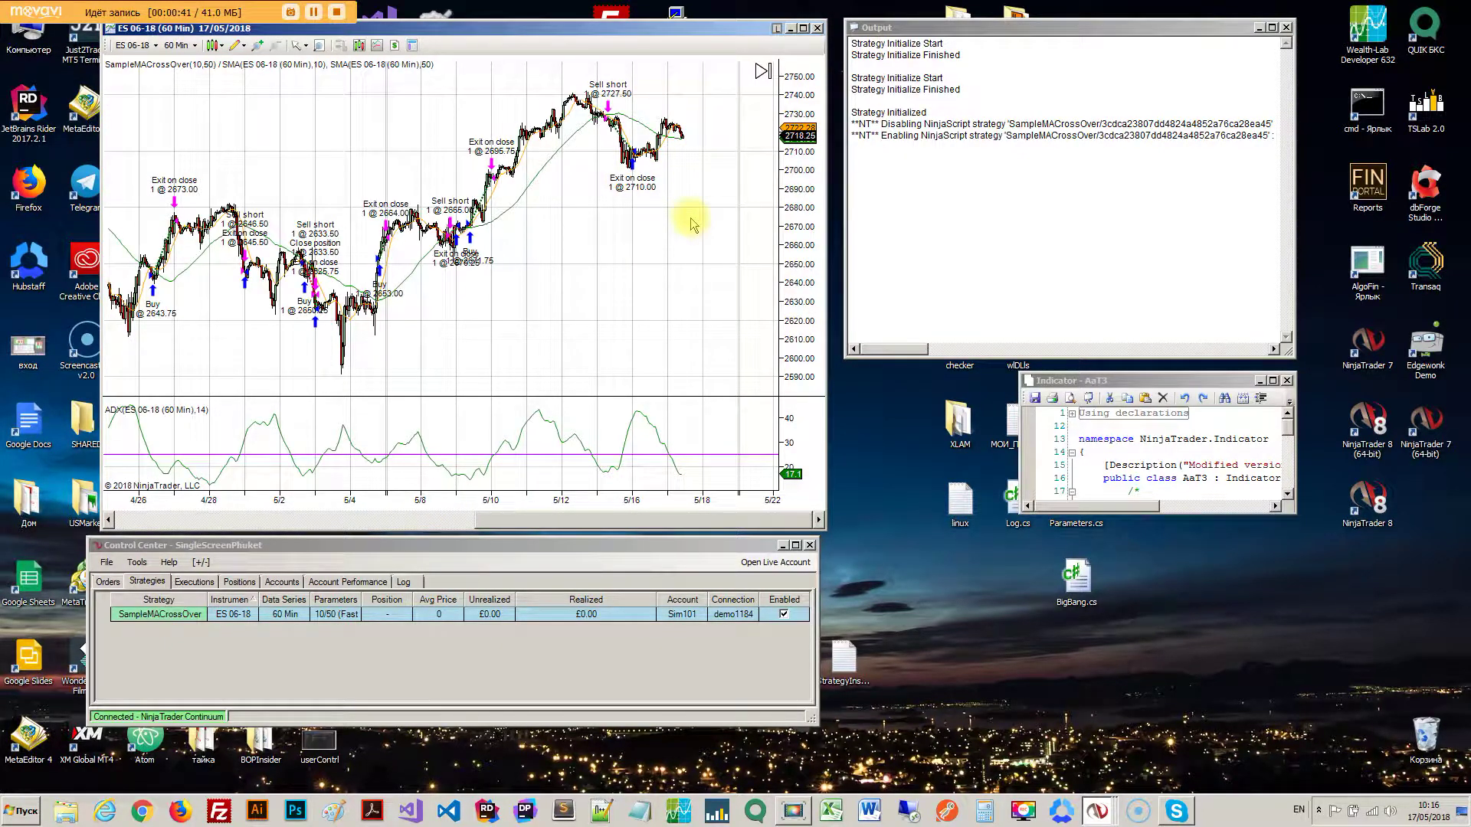
{"action": "right_click", "coordinate": [342, 130]}
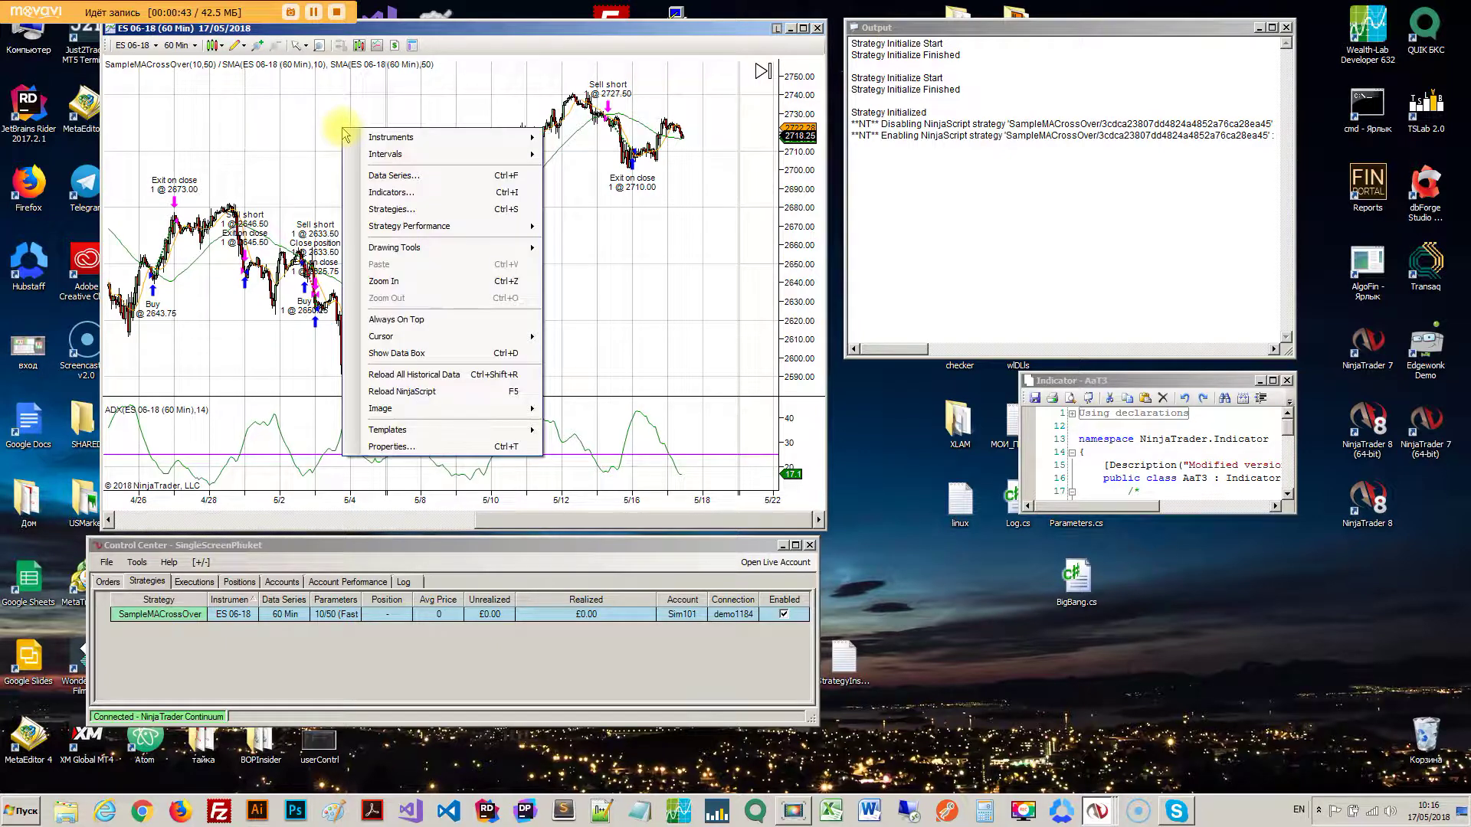
{"action": "mouse_move", "coordinate": [444, 226]}
{"action": "mouse_move", "coordinate": [589, 228]}
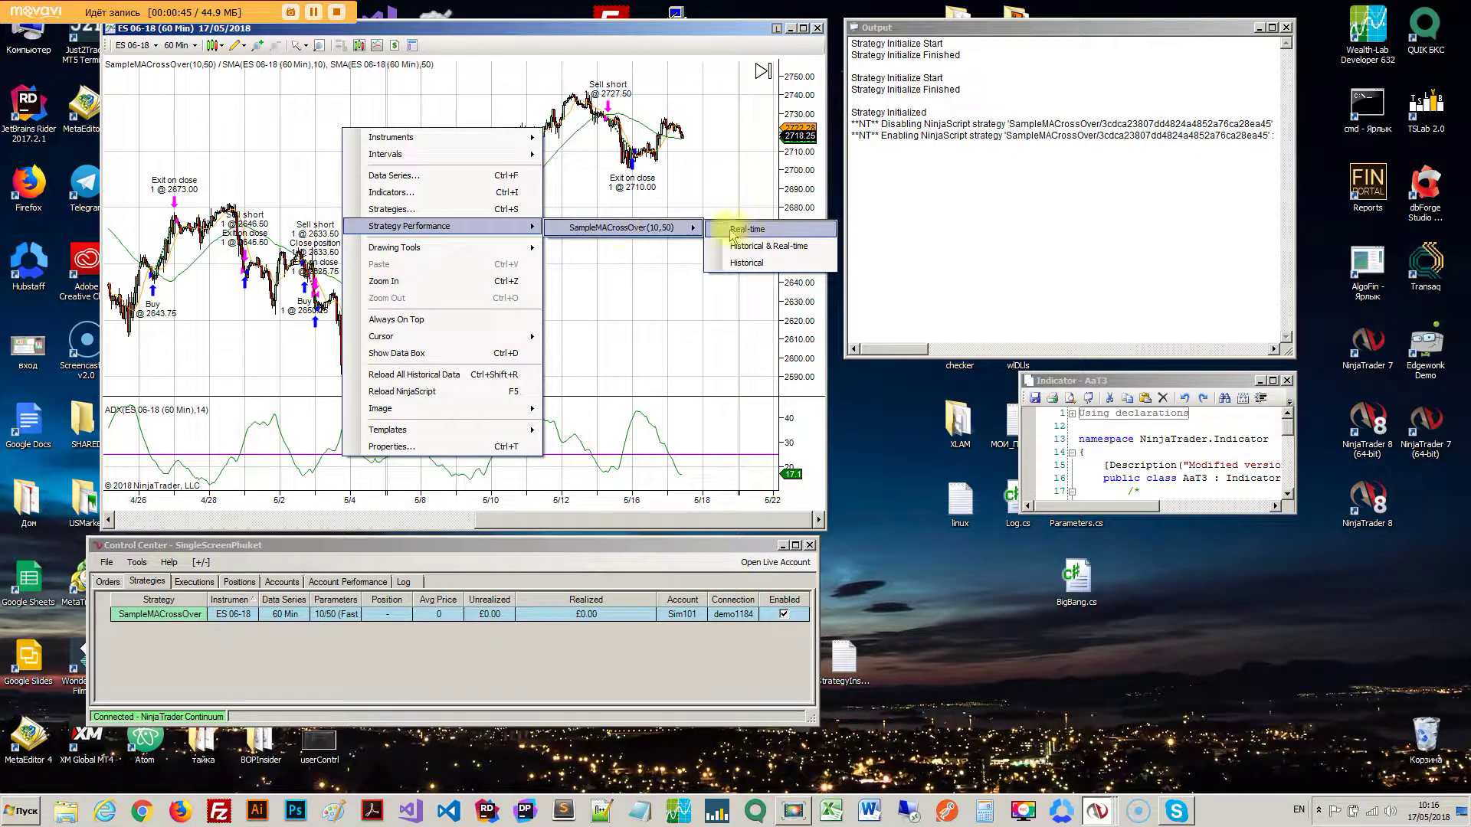
{"action": "left_click", "coordinate": [769, 268]}
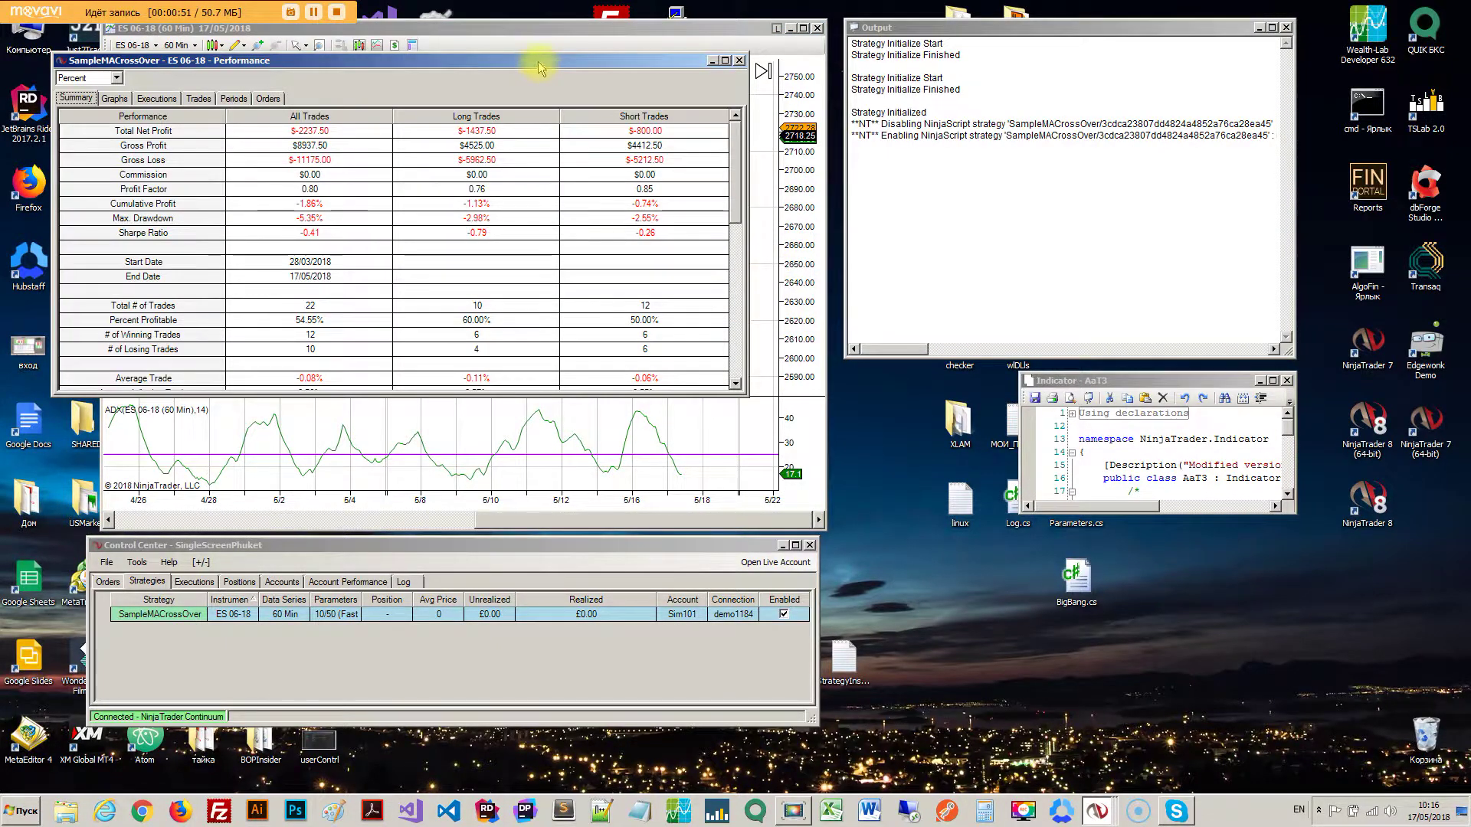
{"action": "left_click_drag", "start_coordinate": [536, 50], "coordinate": [611, 238]}
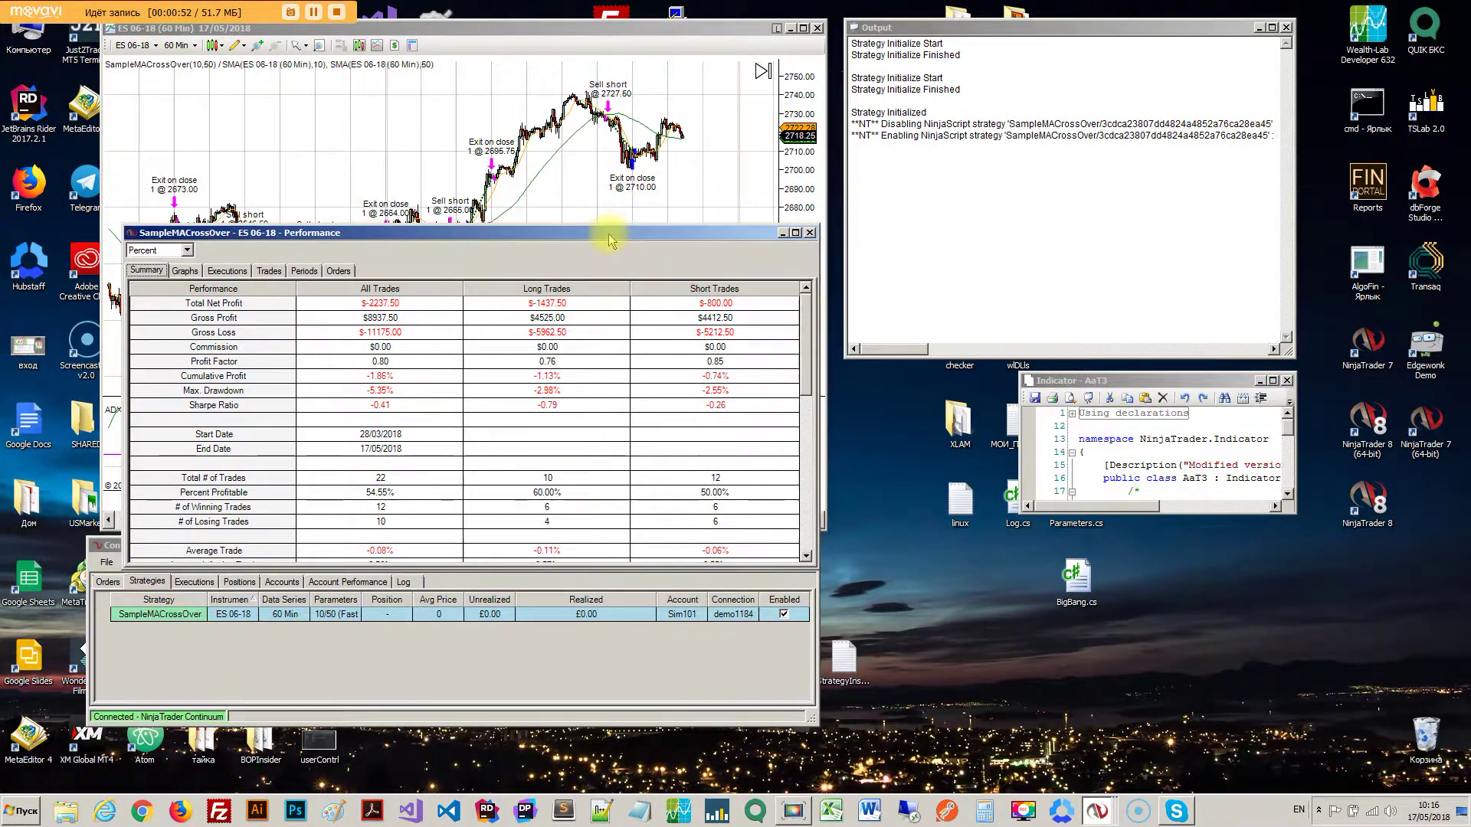
{"action": "left_click", "coordinate": [184, 271]}
{"action": "left_click", "coordinate": [269, 270]}
{"action": "left_click", "coordinate": [338, 271]}
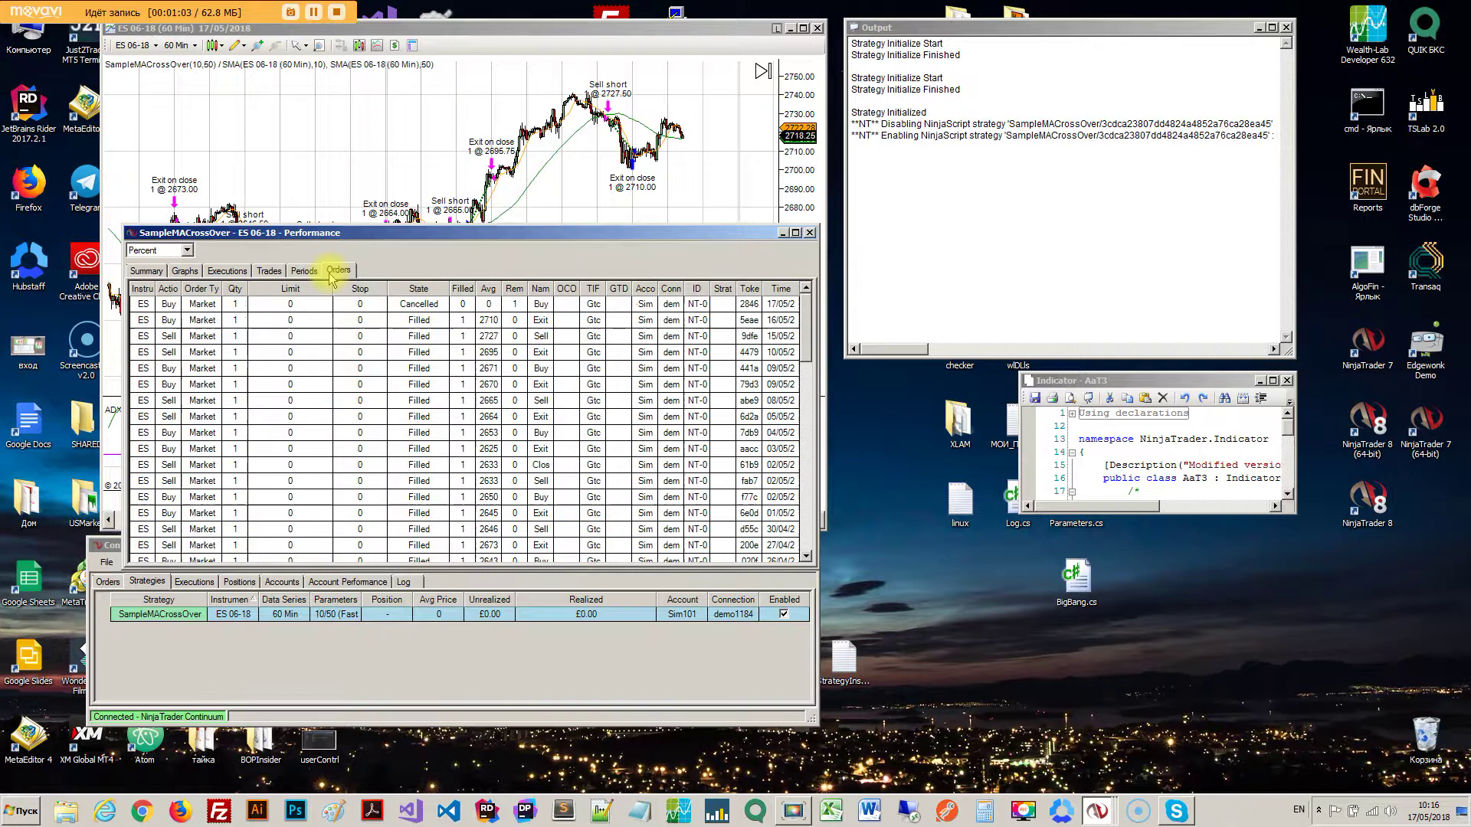
{"action": "left_click", "coordinate": [147, 270]}
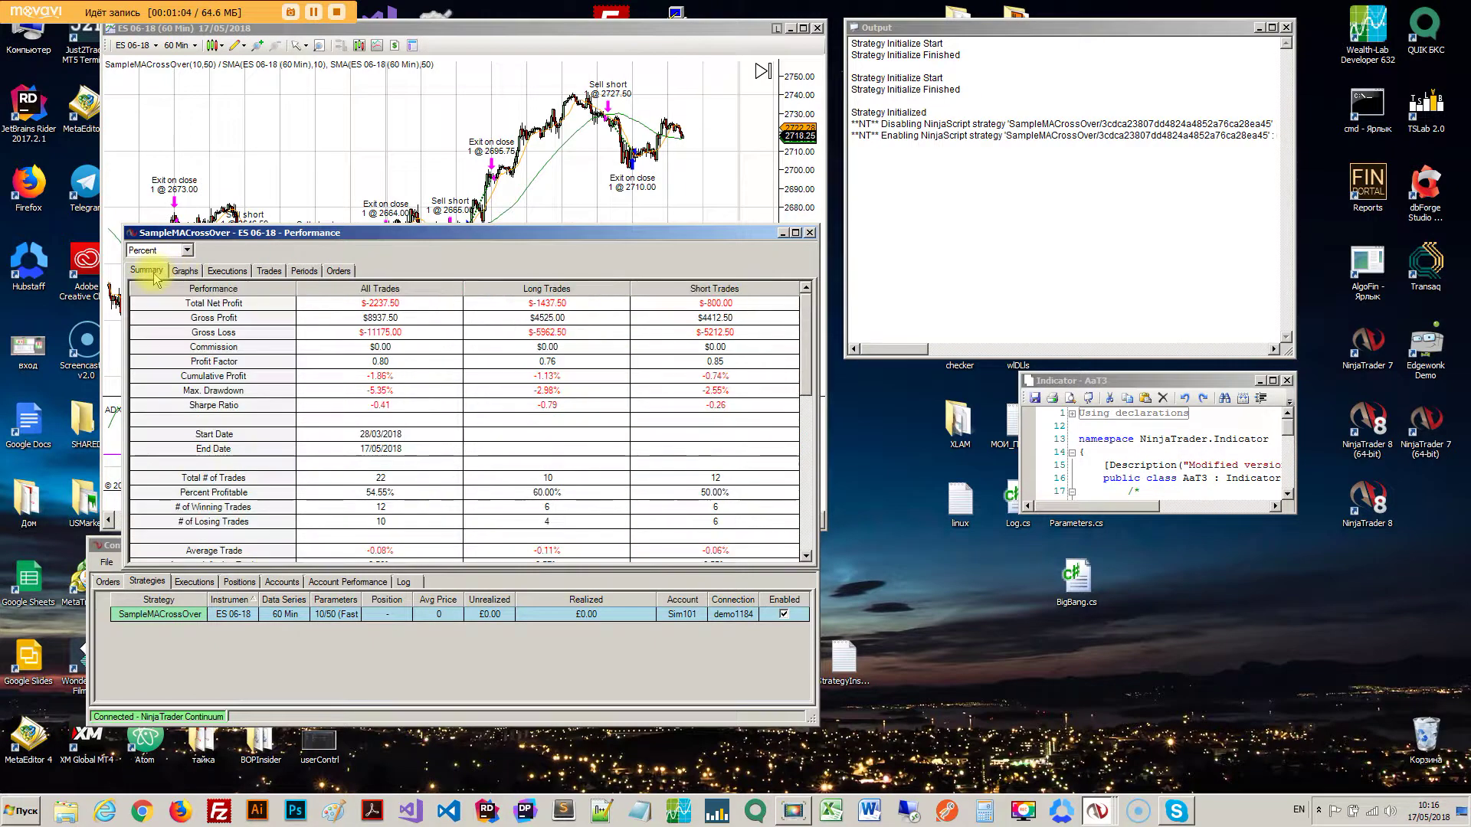
{"action": "left_click", "coordinate": [810, 232]}
{"action": "right_click", "coordinate": [595, 204]}
{"action": "mouse_move", "coordinate": [653, 314]}
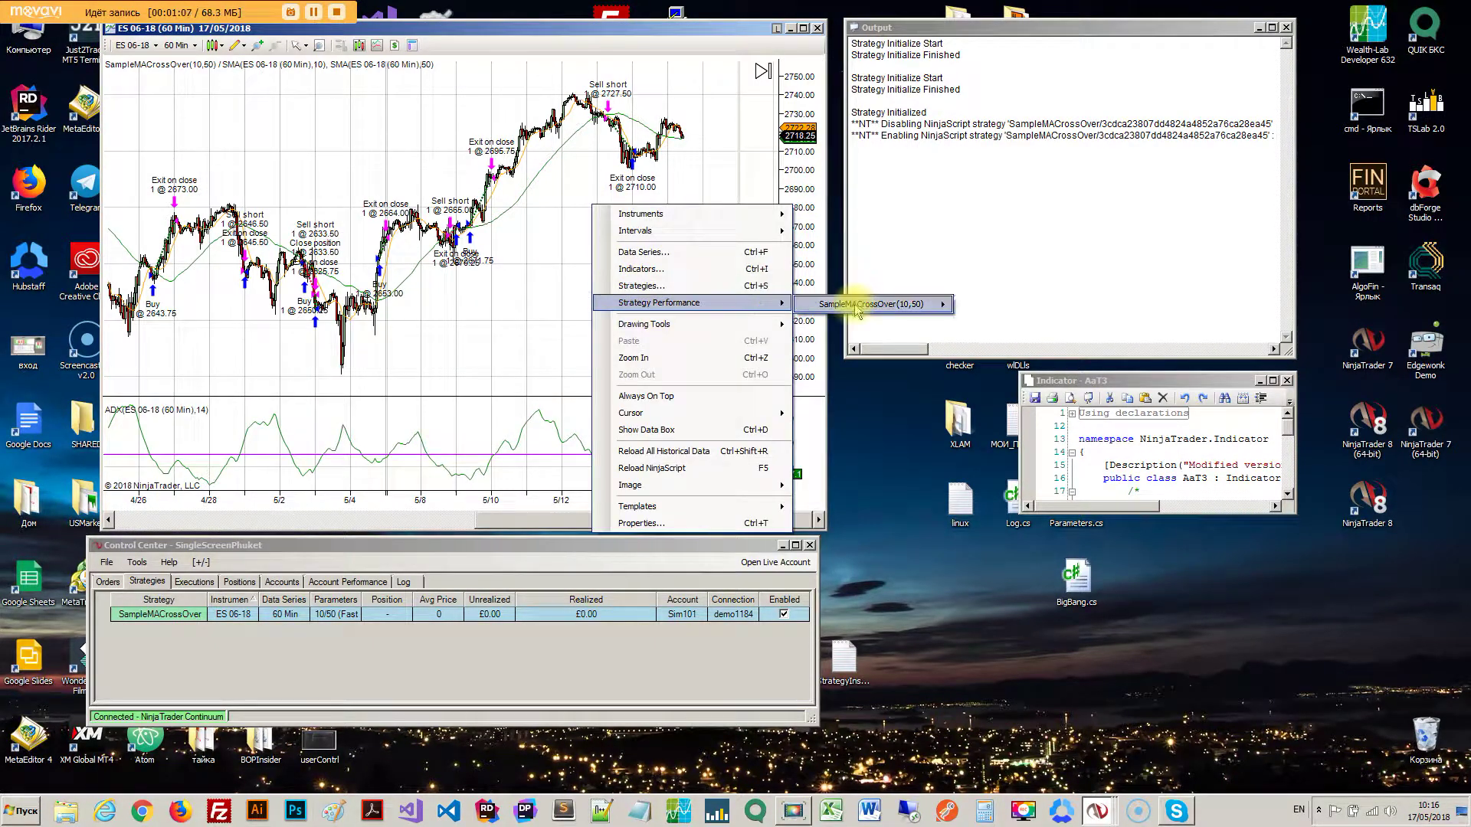
{"action": "mouse_move", "coordinate": [851, 304]}
{"action": "left_click", "coordinate": [1016, 308]}
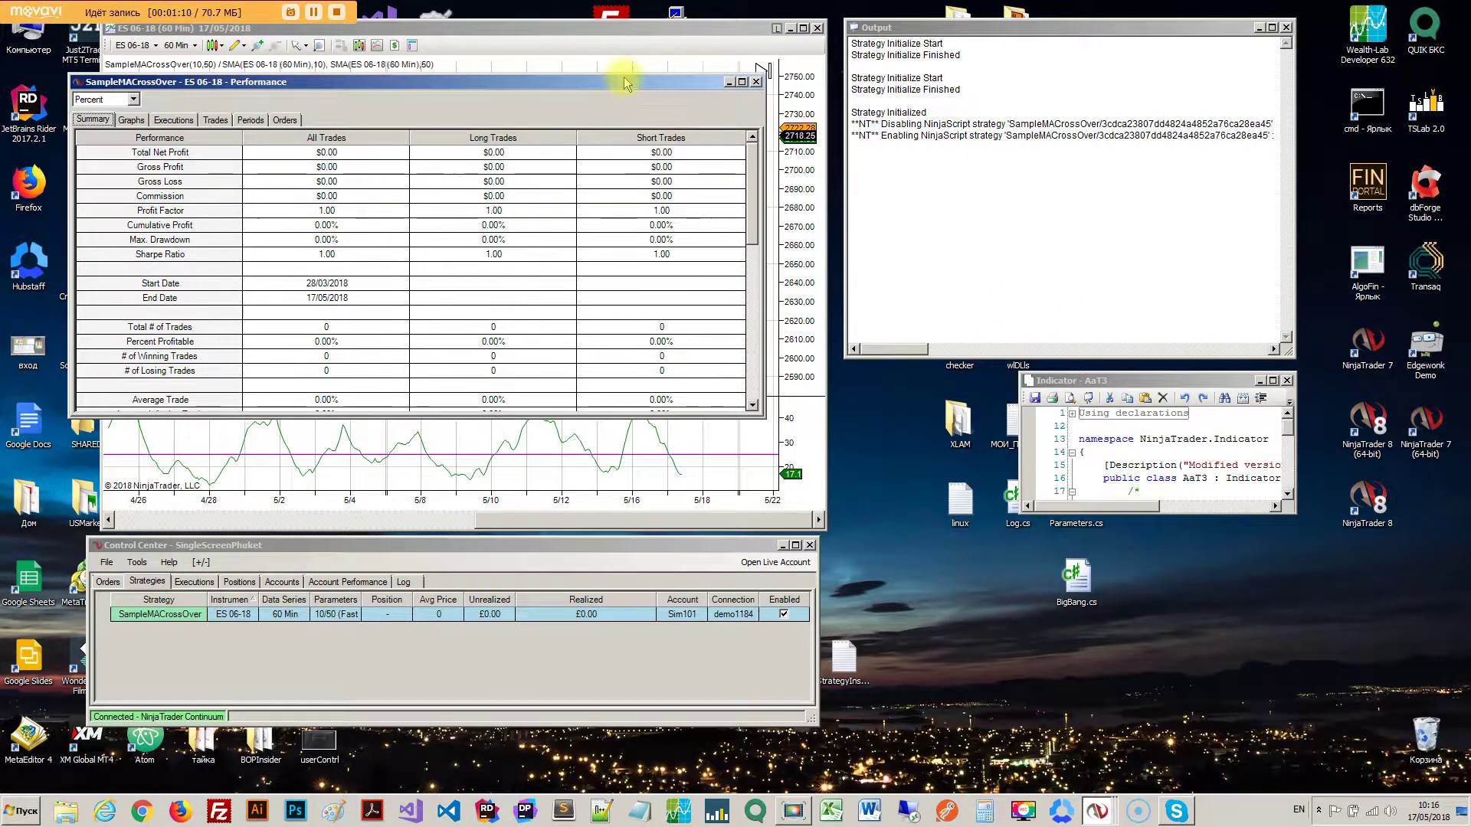
{"action": "left_click_drag", "start_coordinate": [622, 79], "coordinate": [688, 308]}
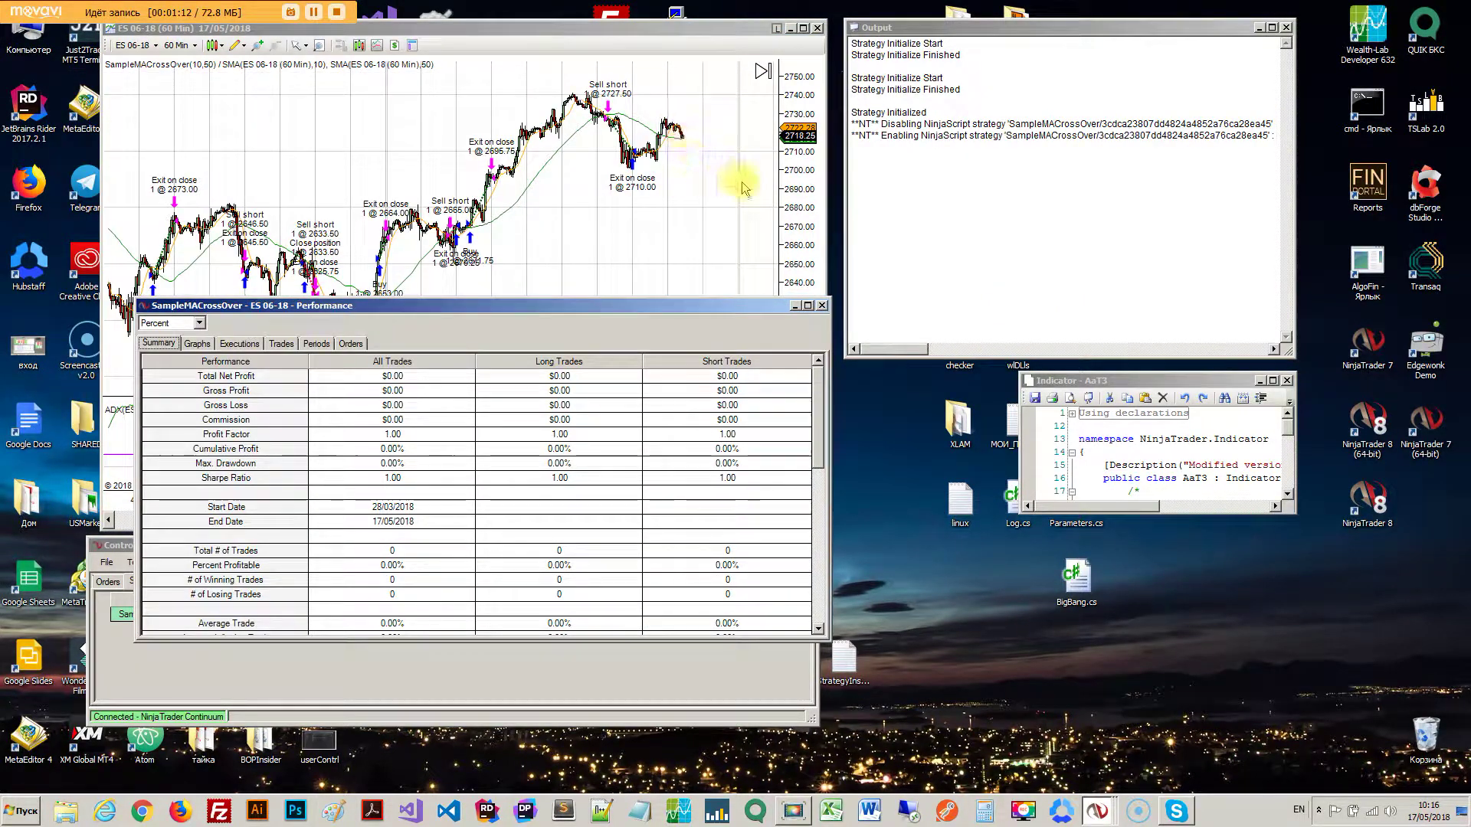
{"action": "left_click", "coordinate": [196, 343]}
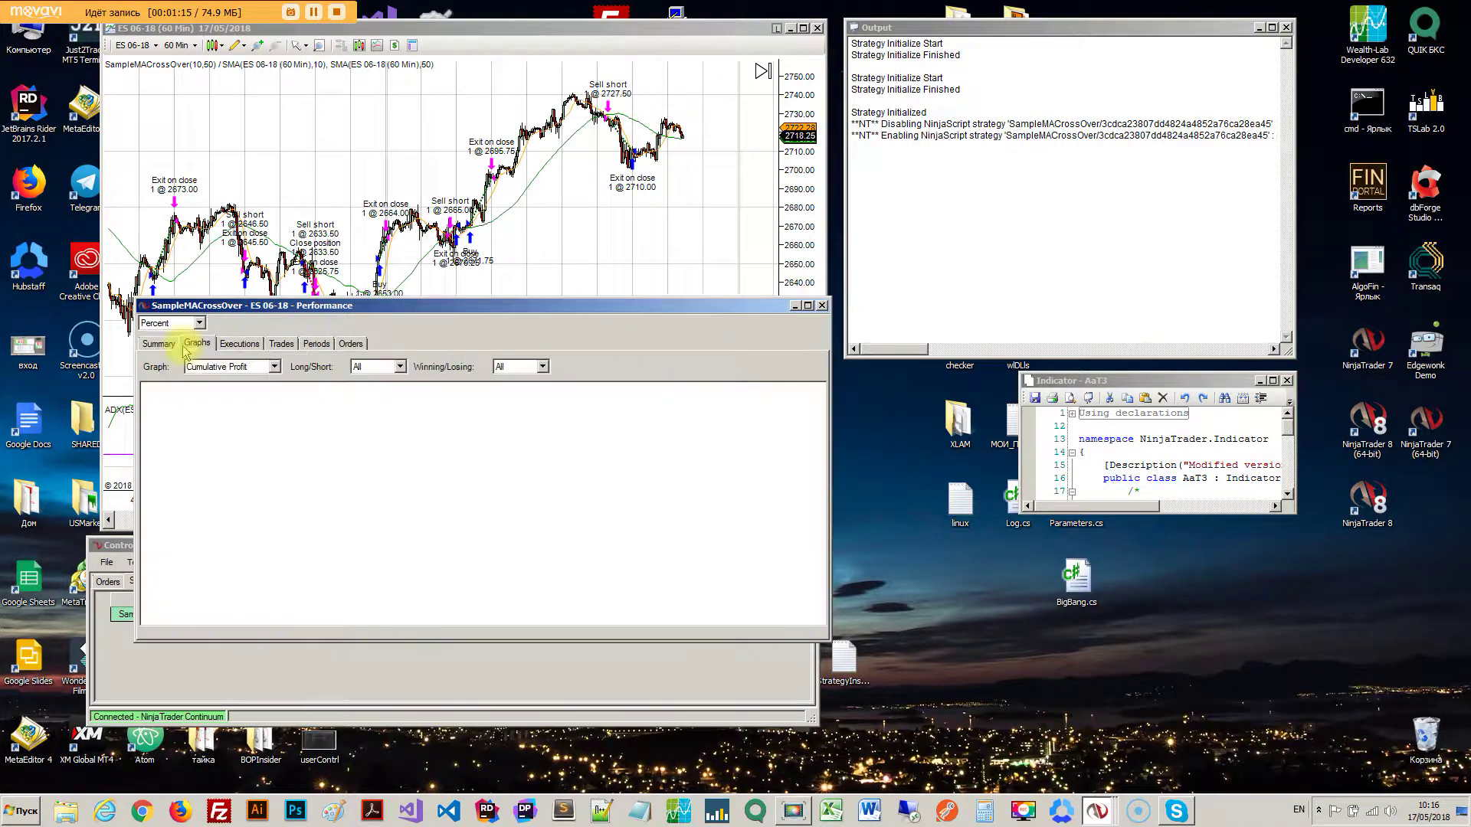
- Close the performance report, zoom the chart to 5/4–5/22, and disable SampleMACrossOver
{"action": "left_click", "coordinate": [822, 306]}
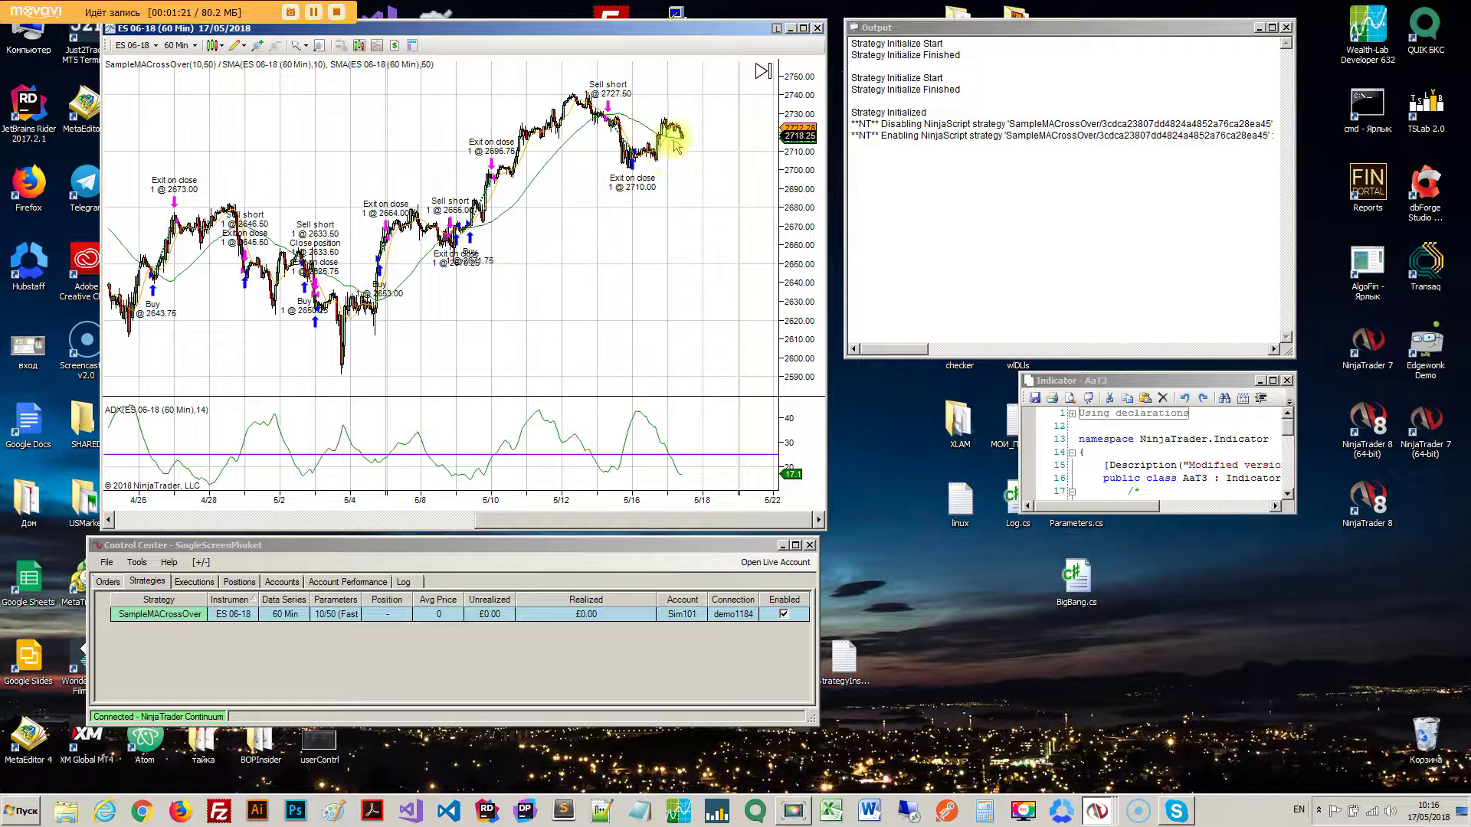
{"action": "left_click_drag", "start_coordinate": [663, 499], "coordinate": [561, 499]}
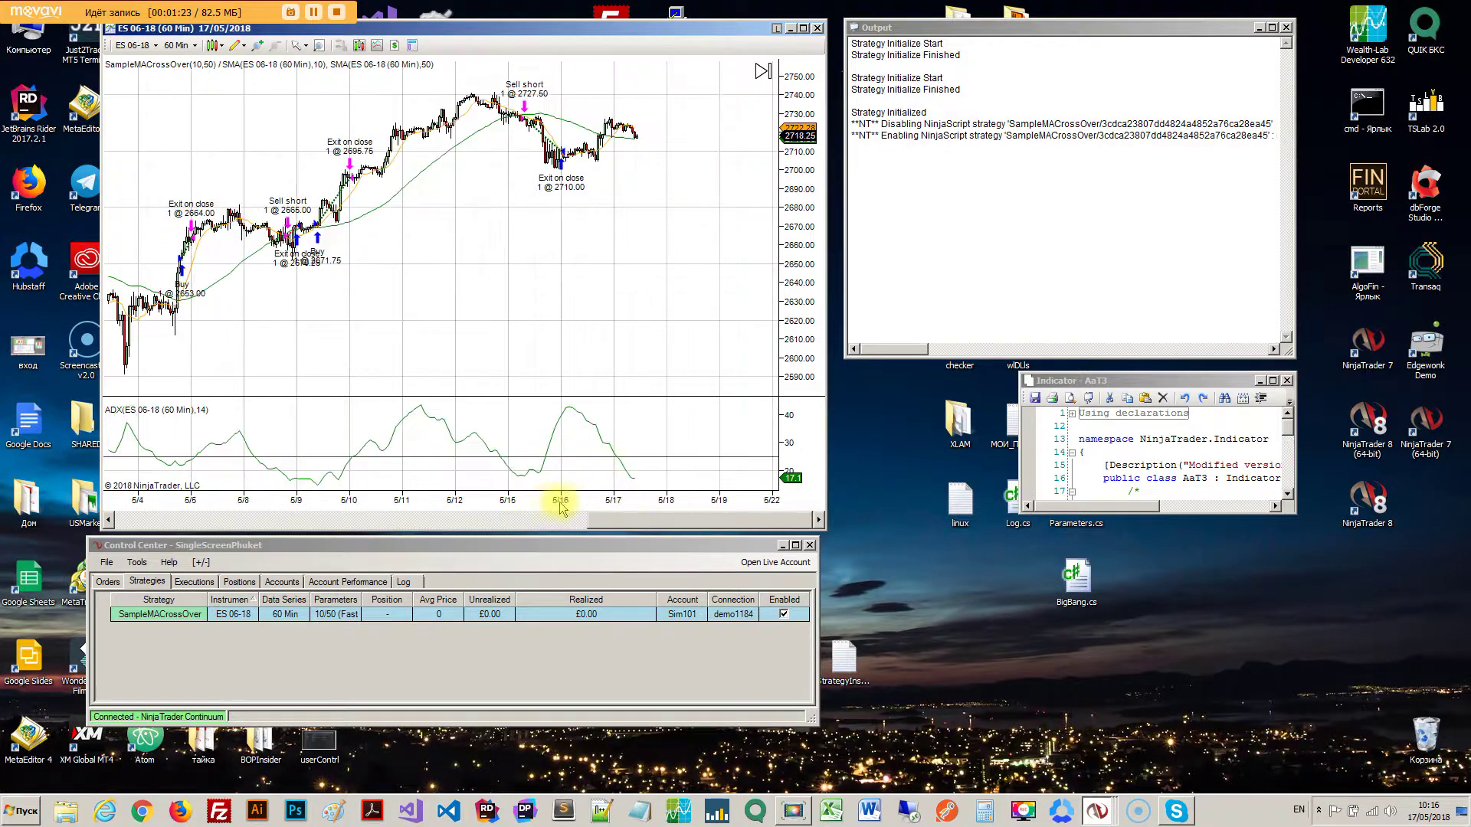
{"action": "scroll", "coordinate": [635, 145], "scroll_direction": "up", "scroll_amount": 3}
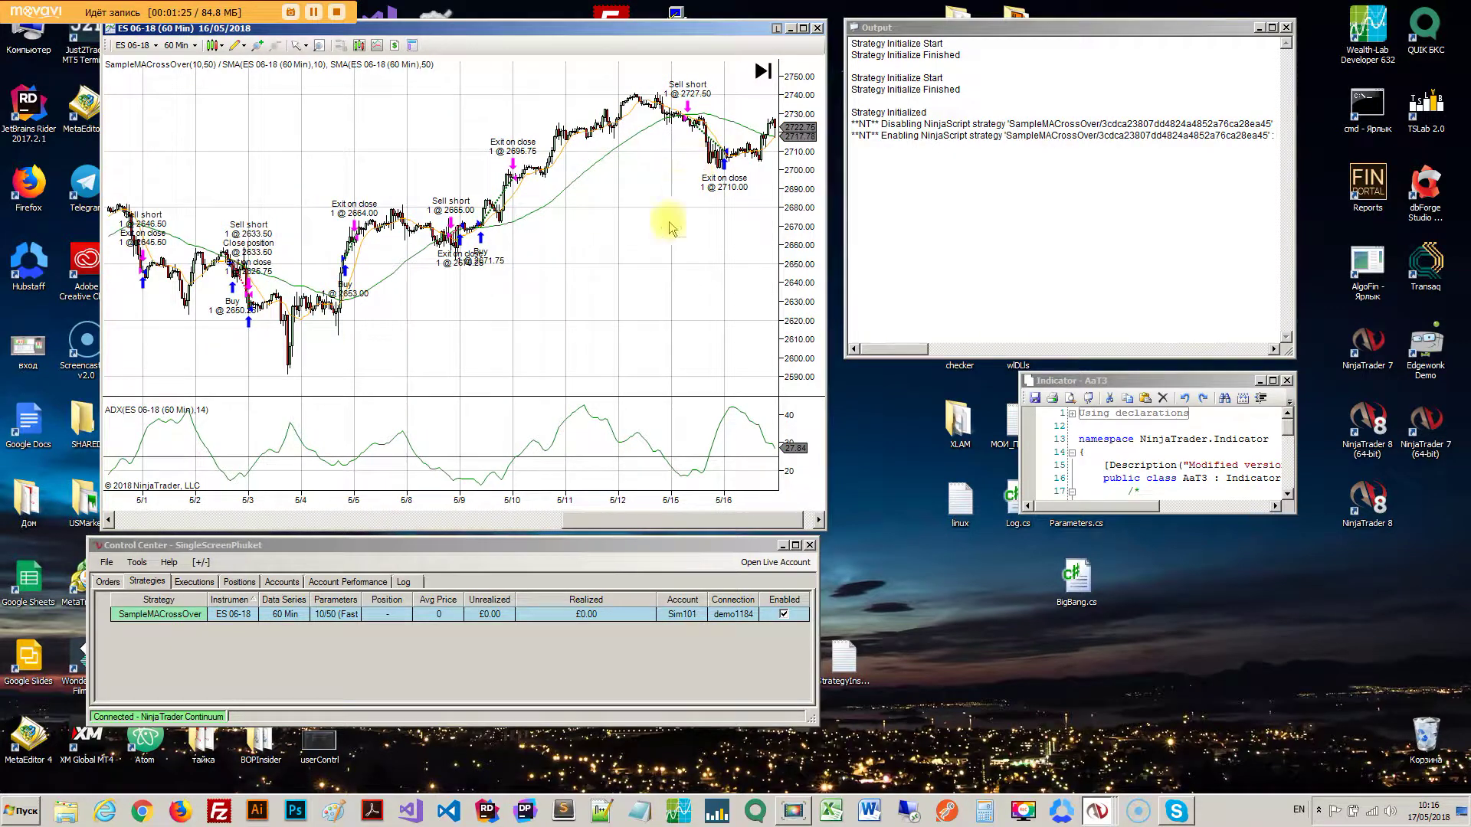
{"action": "left_click", "coordinate": [784, 615]}
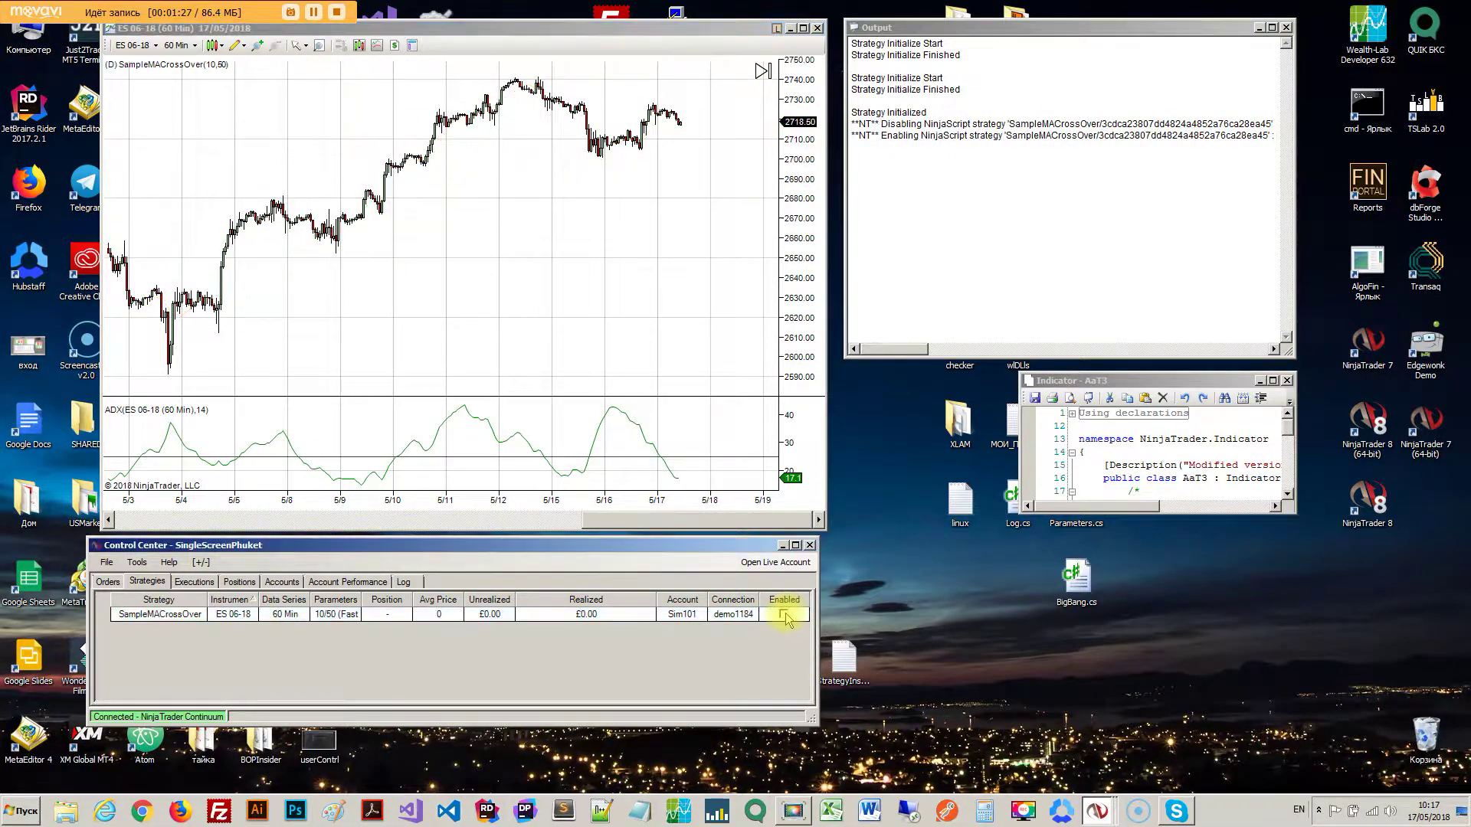
- Review SampleMACrossOver's Edit Strategy settings, keeping account Sim101, and cancel without saving
{"action": "right_click", "coordinate": [685, 617]}
{"action": "left_click", "coordinate": [707, 636]}
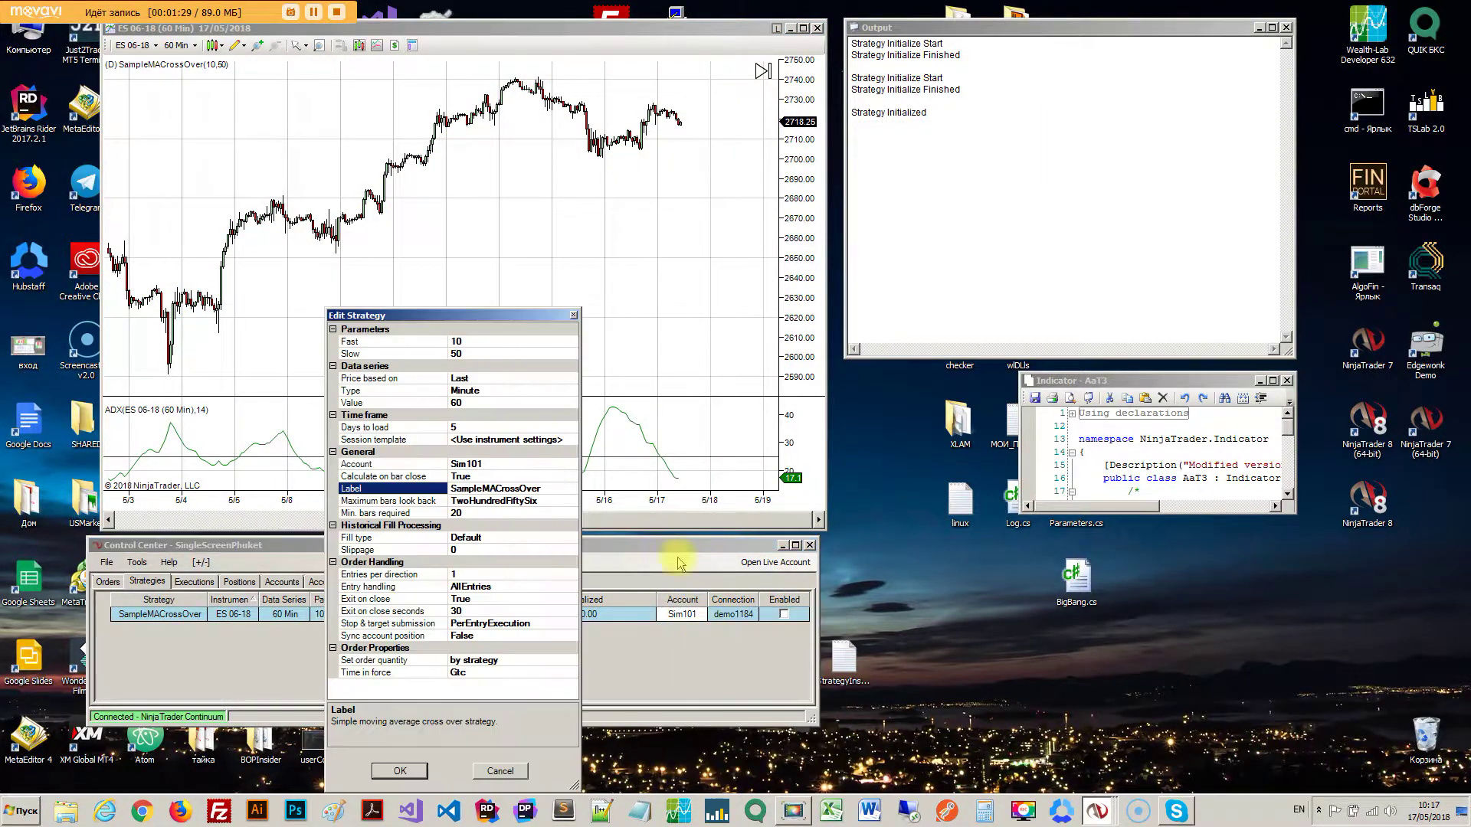
{"action": "left_click", "coordinate": [452, 465]}
{"action": "left_click", "coordinate": [571, 465]}
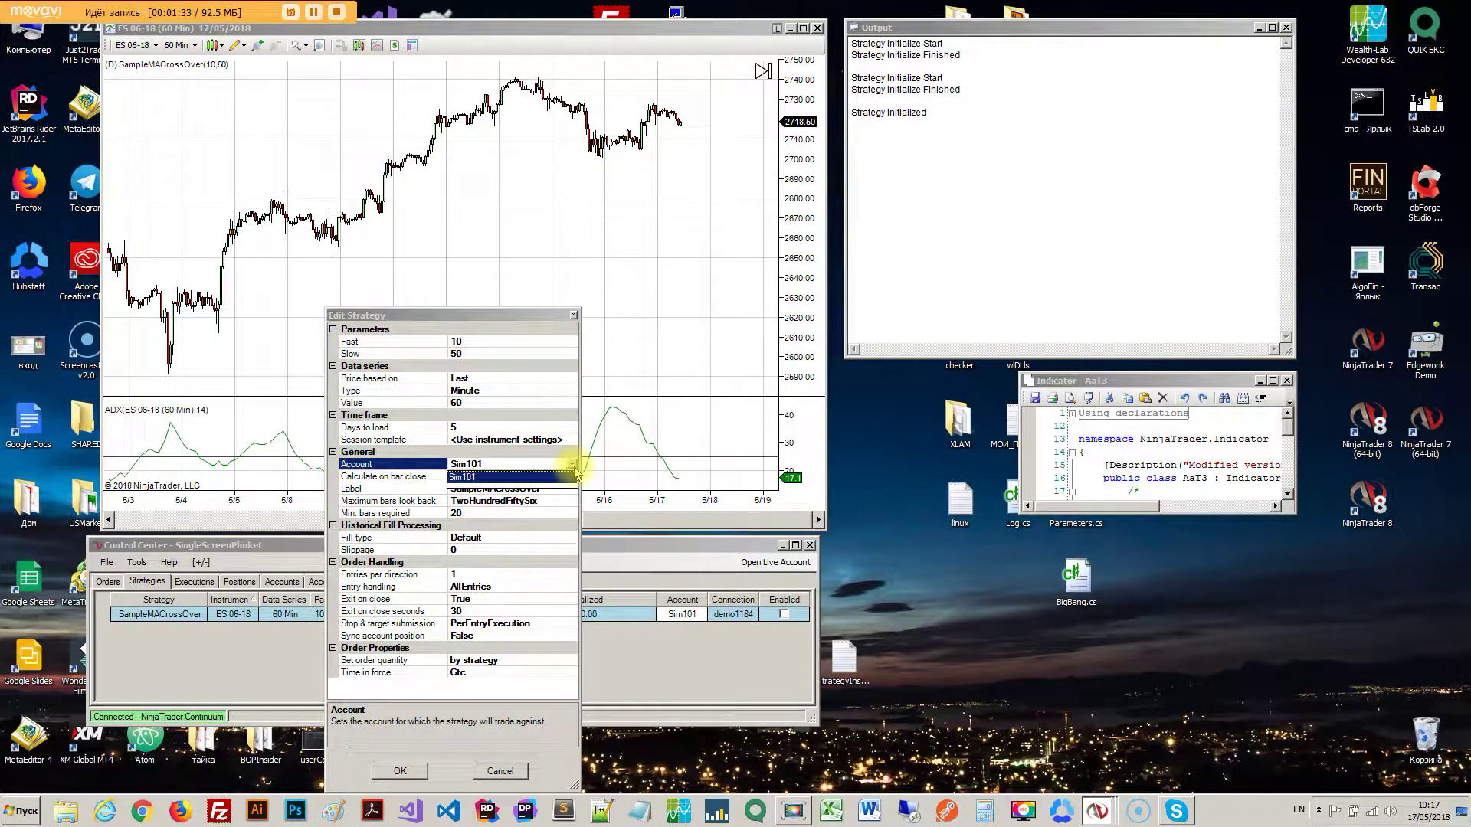
{"action": "left_click", "coordinate": [572, 465]}
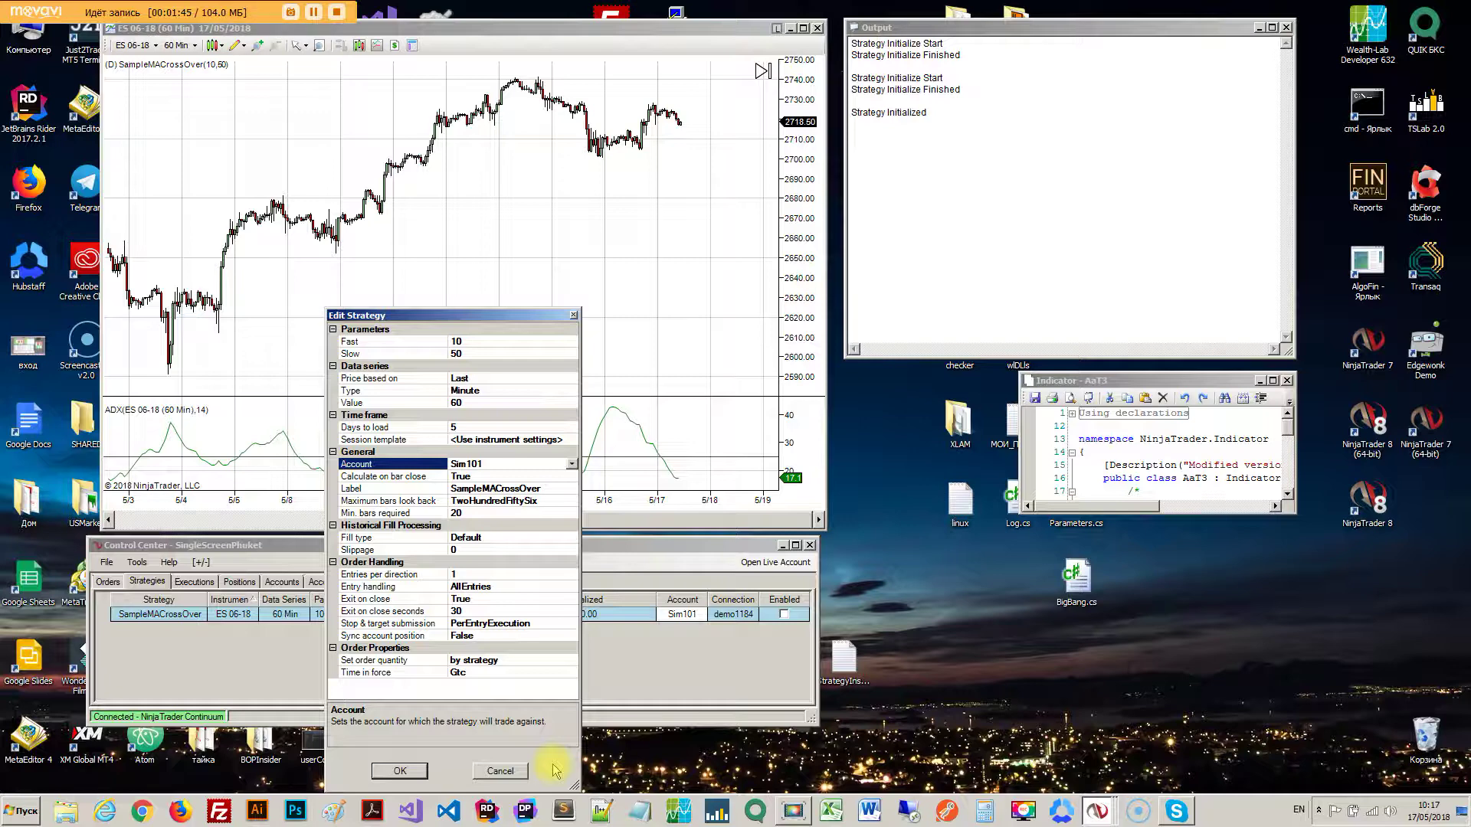
{"action": "left_click", "coordinate": [501, 772]}
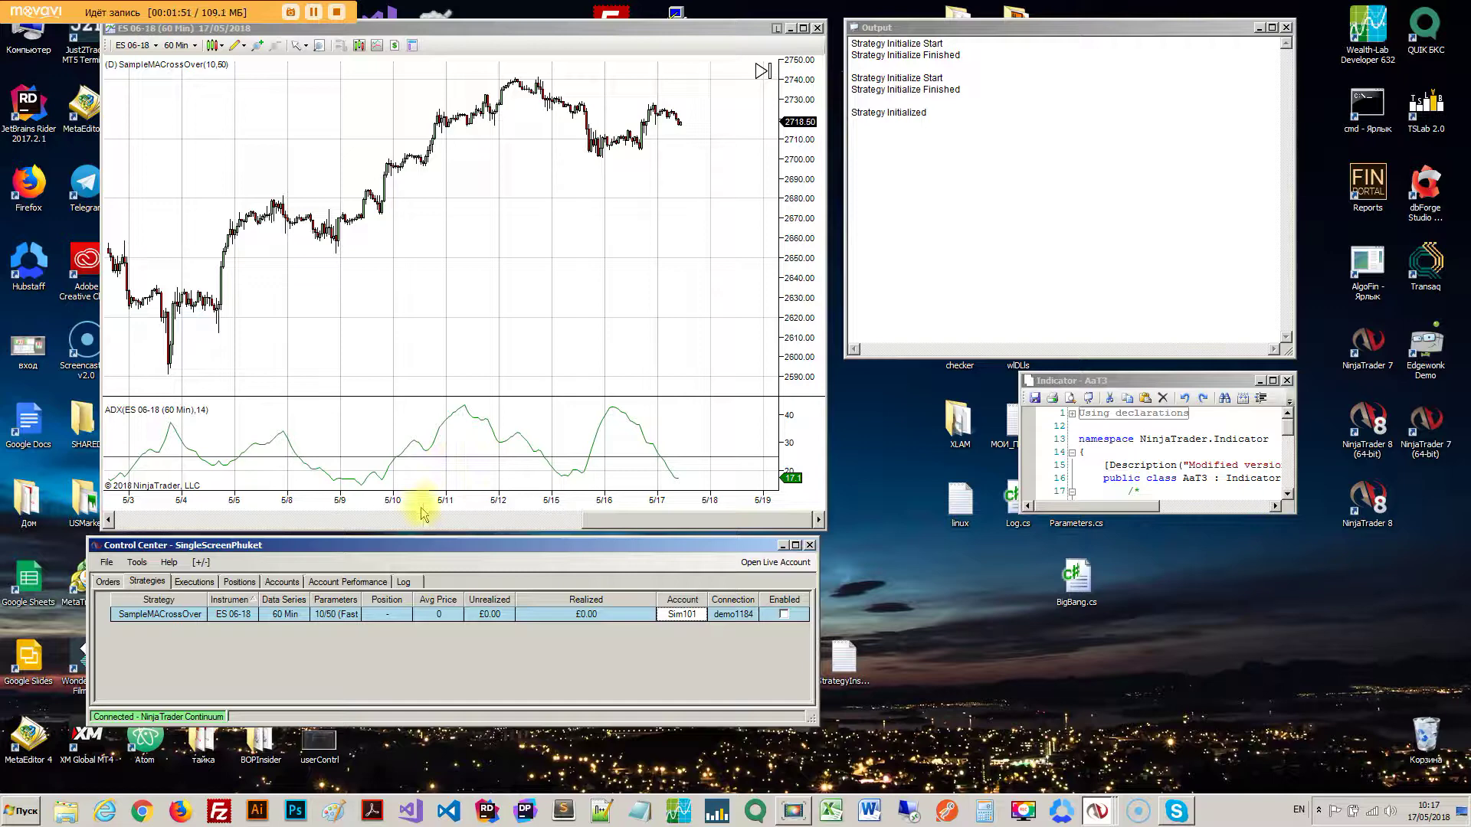
- Open Download Replay Data for $EURUSD on 16/05/2018, move it up, and tick L2 data
{"action": "left_click_drag", "start_coordinate": [421, 513], "coordinate": [509, 498]}
{"action": "mouse_move", "coordinate": [407, 338]}
{"action": "left_mouse_down"}
{"action": "mouse_move", "coordinate": [598, 334]}
{"action": "mouse_move", "coordinate": [345, 337]}
{"action": "mouse_move", "coordinate": [394, 329]}
{"action": "left_mouse_up"}
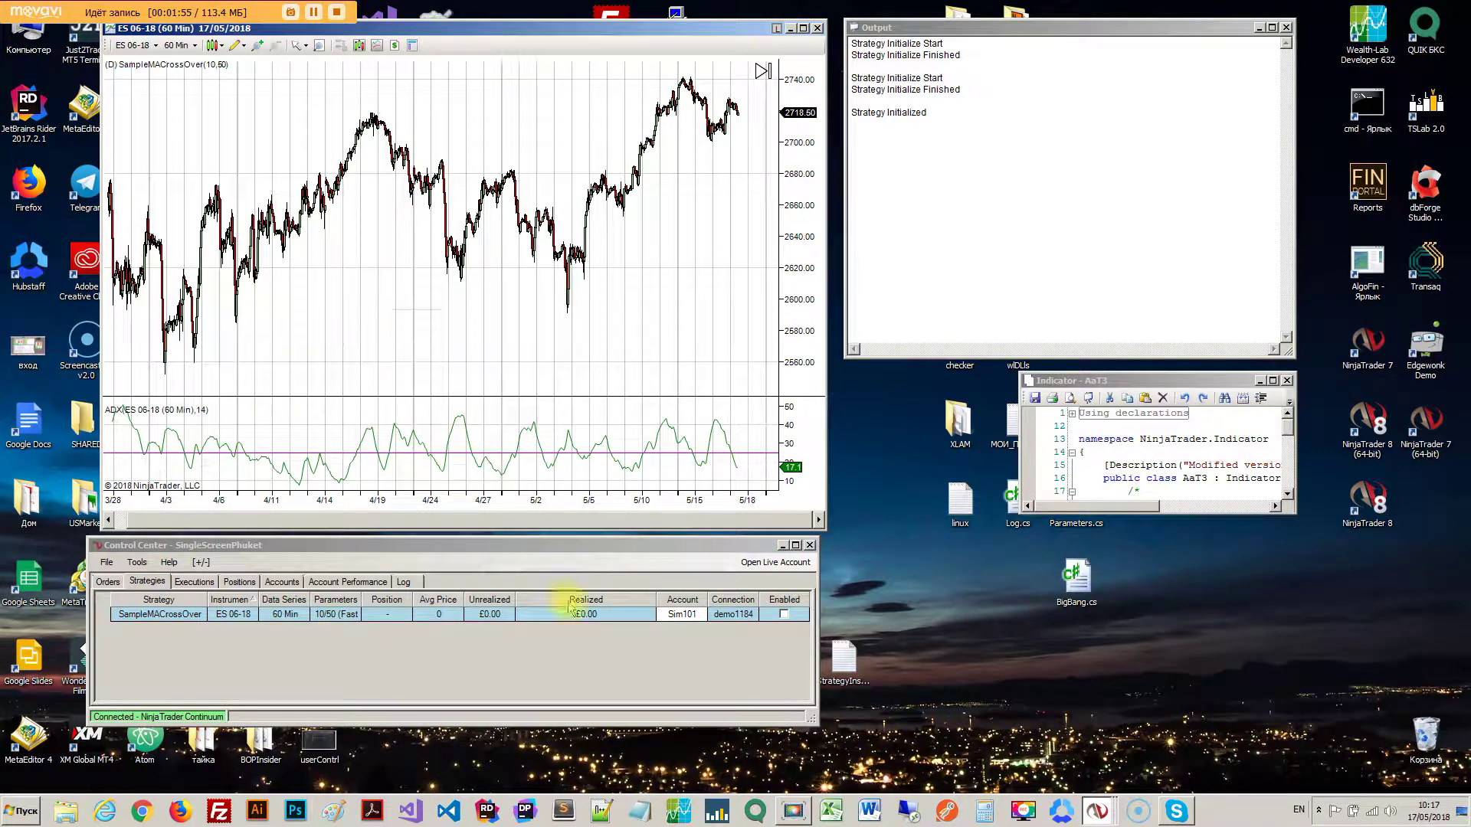
{"action": "left_click", "coordinate": [108, 563]}
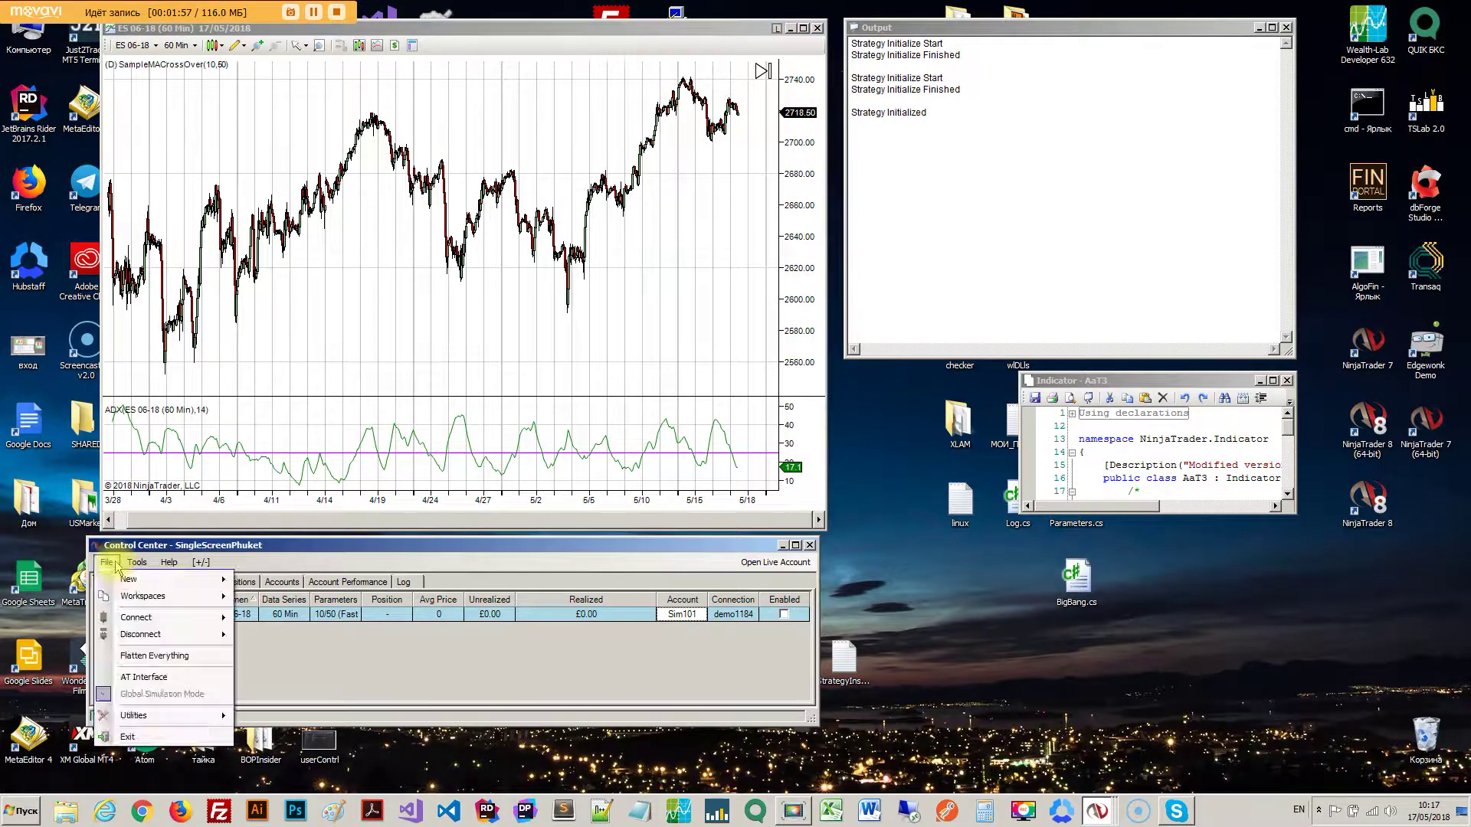
{"action": "mouse_move", "coordinate": [191, 723]}
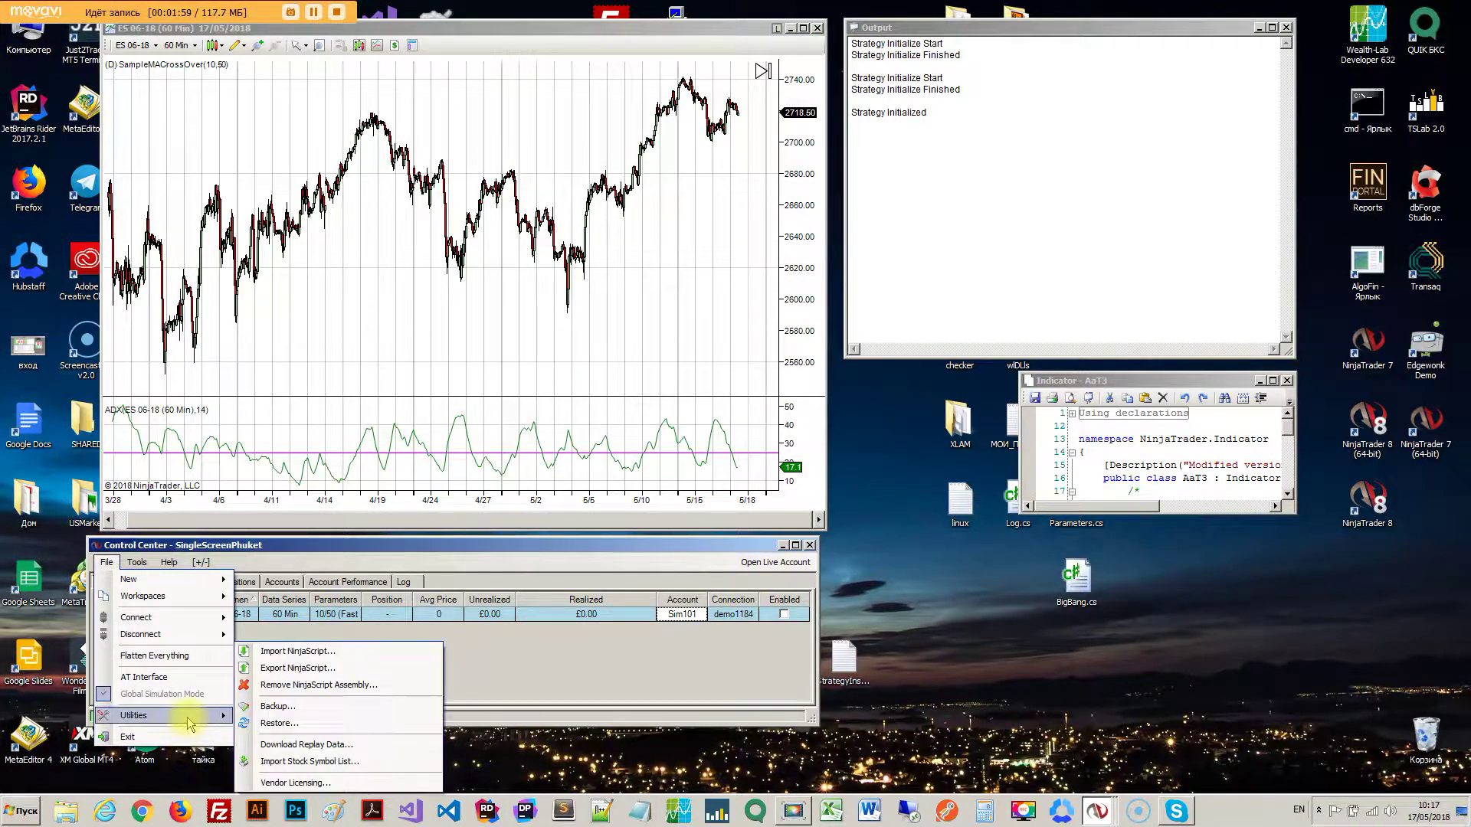
{"action": "left_click", "coordinate": [290, 747]}
{"action": "left_click_drag", "start_coordinate": [486, 549], "coordinate": [657, 213]}
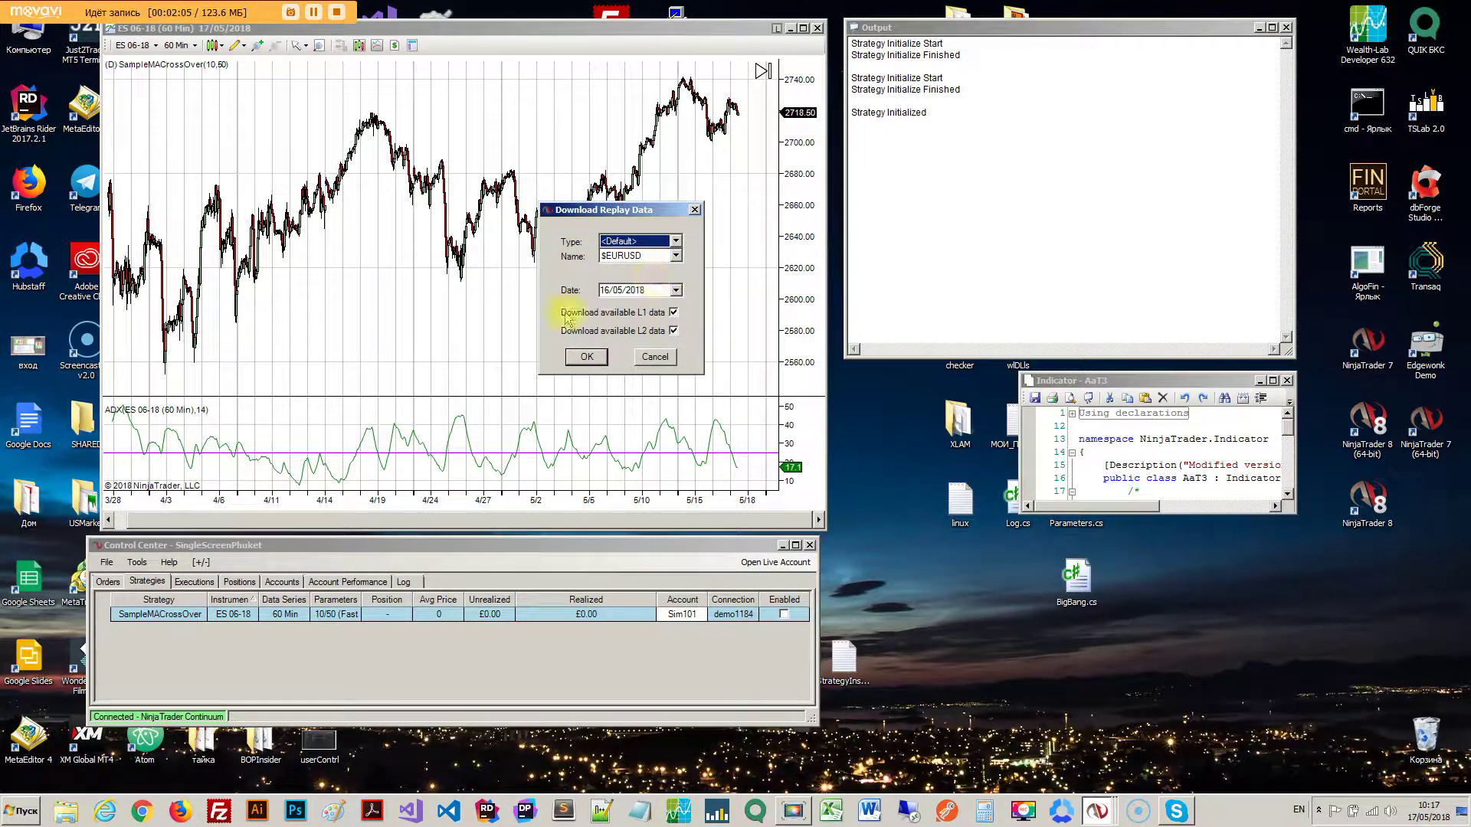
{"action": "left_click", "coordinate": [673, 331]}
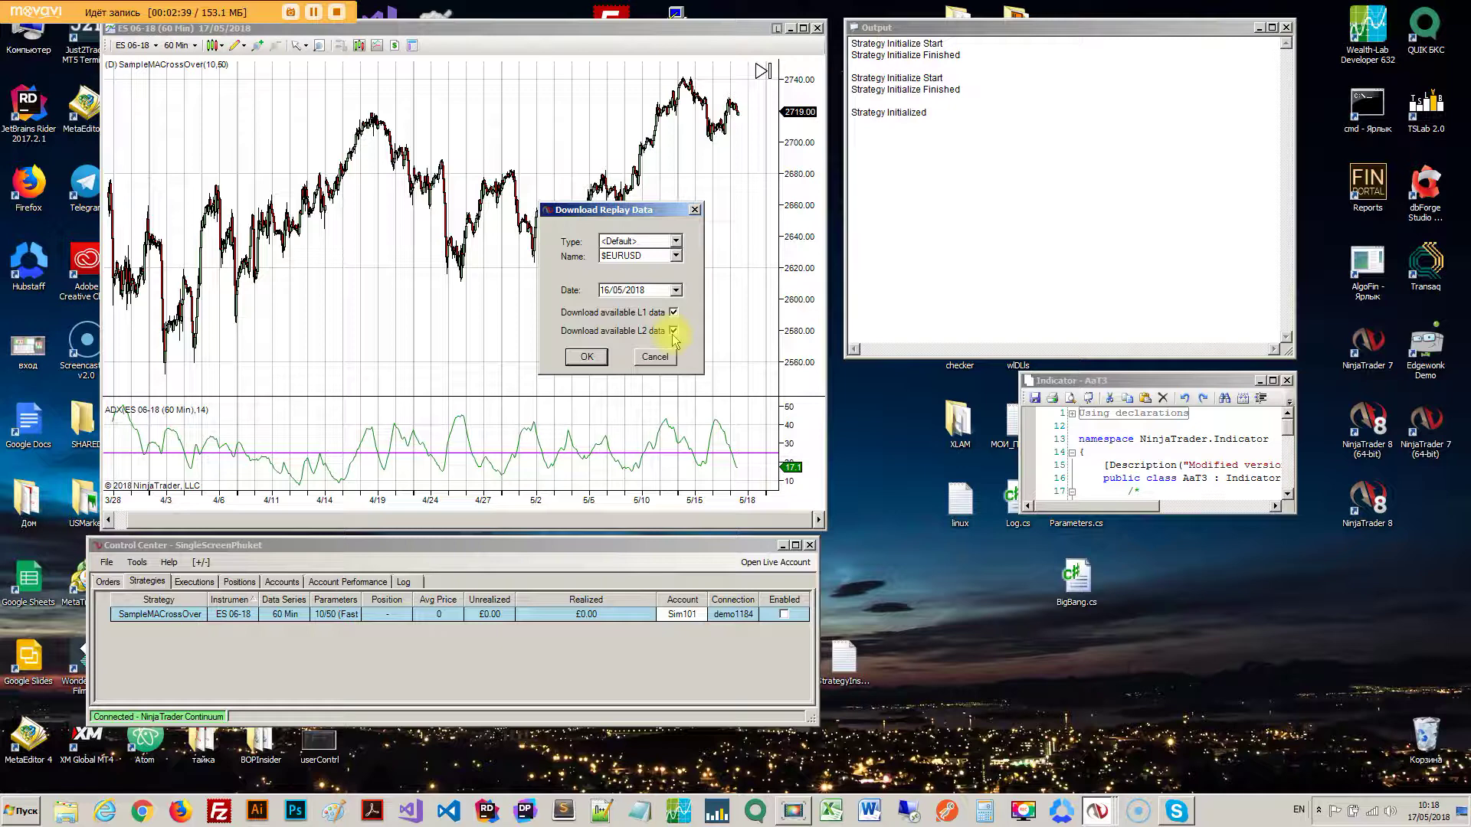
- Close the Download Replay Data dialog and open a new Level II window
{"action": "left_click", "coordinate": [694, 209]}
{"action": "left_click", "coordinate": [107, 562]}
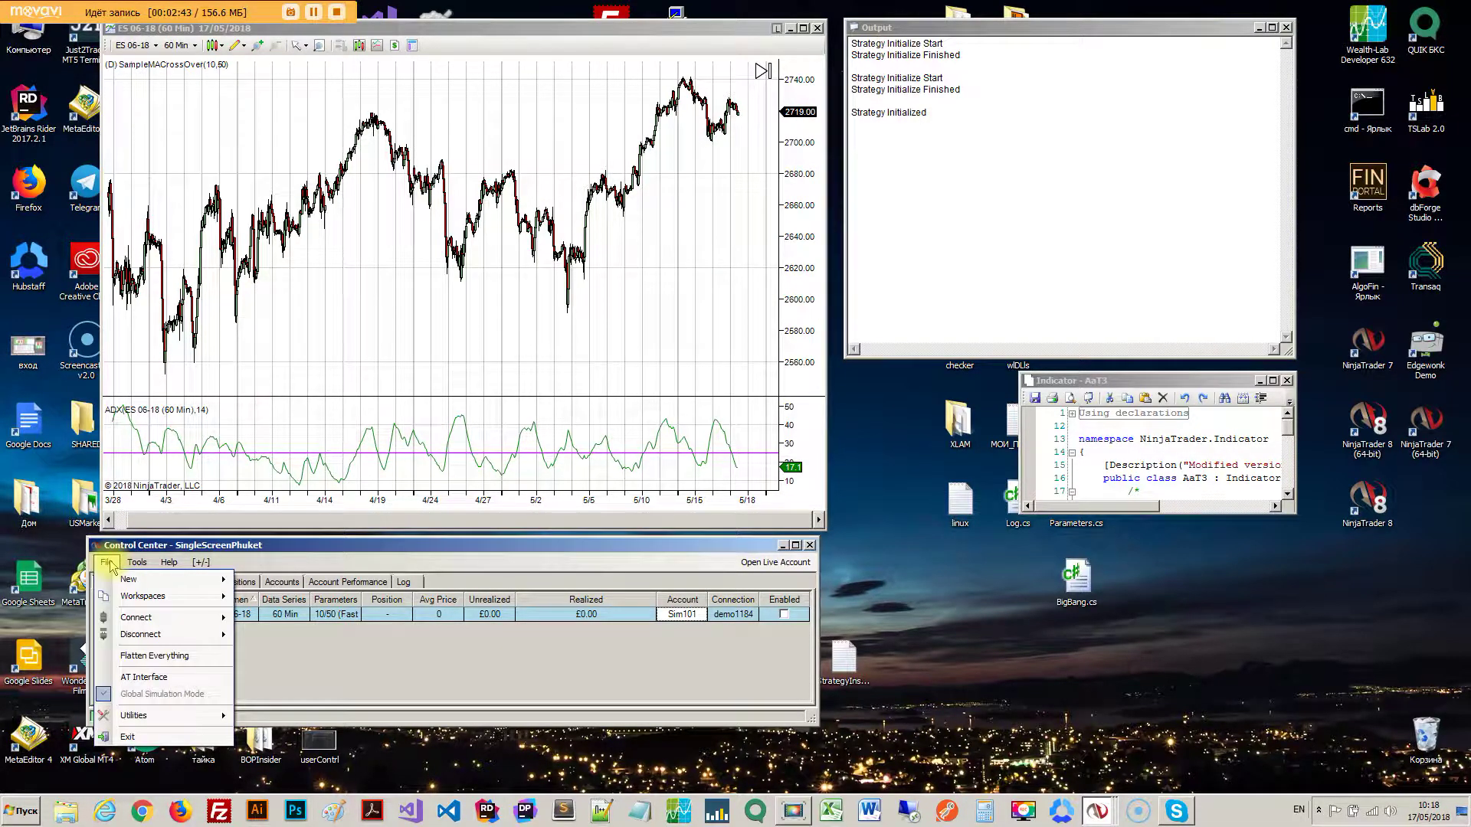
{"action": "left_click", "coordinate": [108, 563]}
{"action": "left_click", "coordinate": [109, 565]}
{"action": "left_click", "coordinate": [111, 566]}
{"action": "left_click", "coordinate": [110, 565]}
{"action": "mouse_move", "coordinate": [114, 580]}
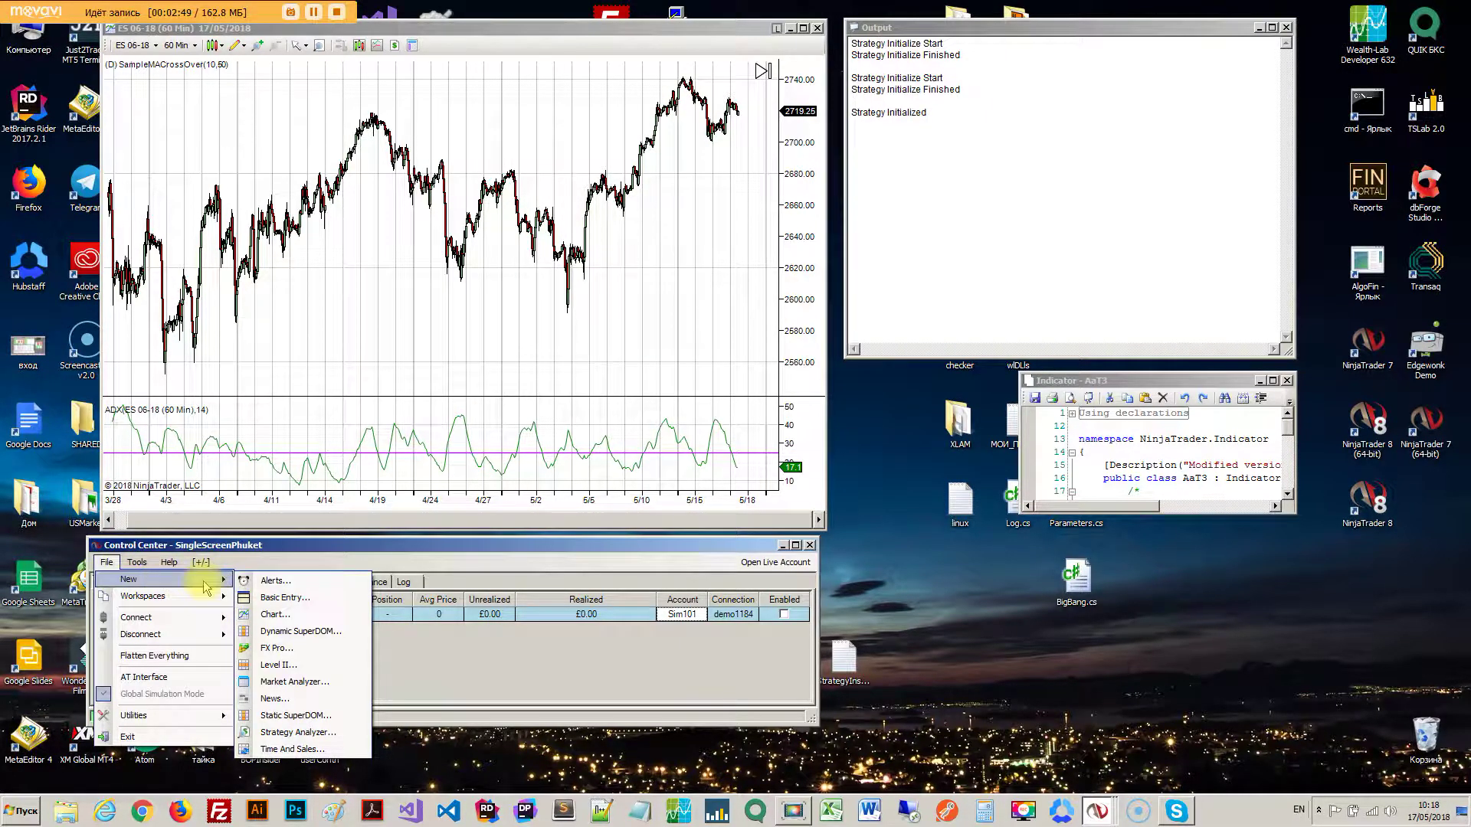
{"action": "left_click", "coordinate": [330, 665]}
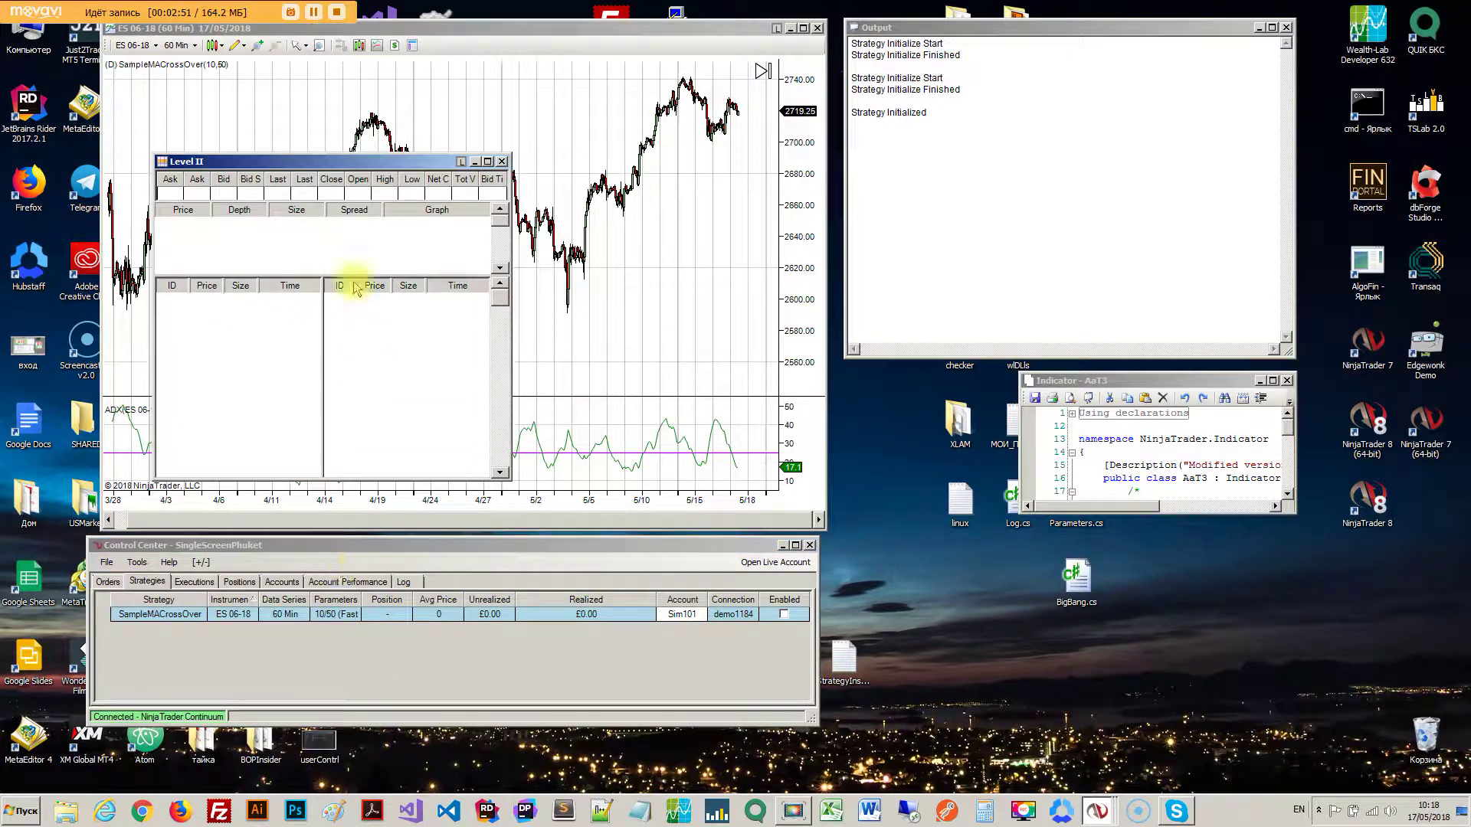
- Move the Level II window right, set it to ES 06-18, and enlarge it for more rows
{"action": "left_click_drag", "start_coordinate": [351, 162], "coordinate": [1048, 121]}
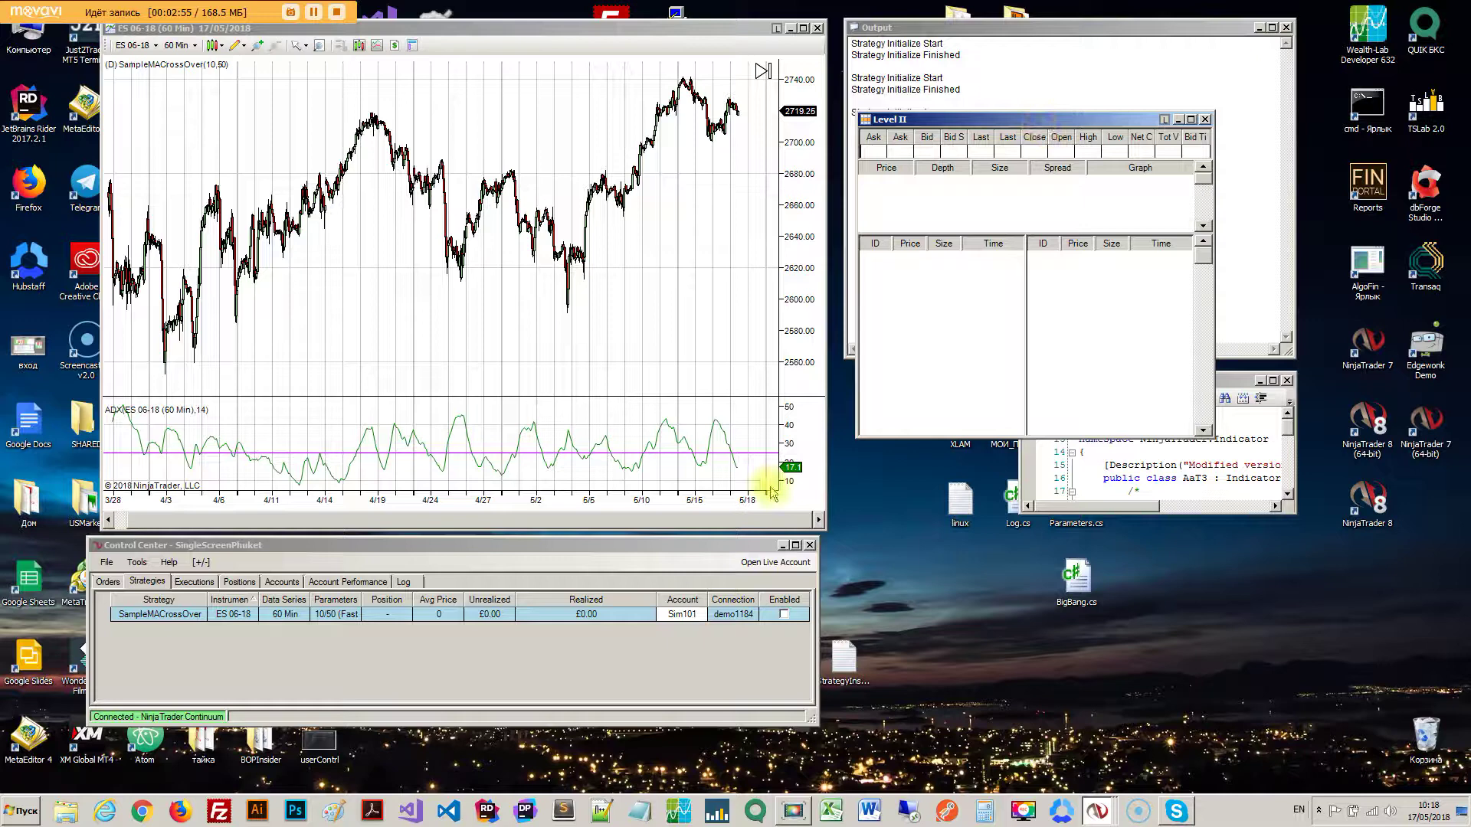
{"action": "right_click", "coordinate": [952, 306]}
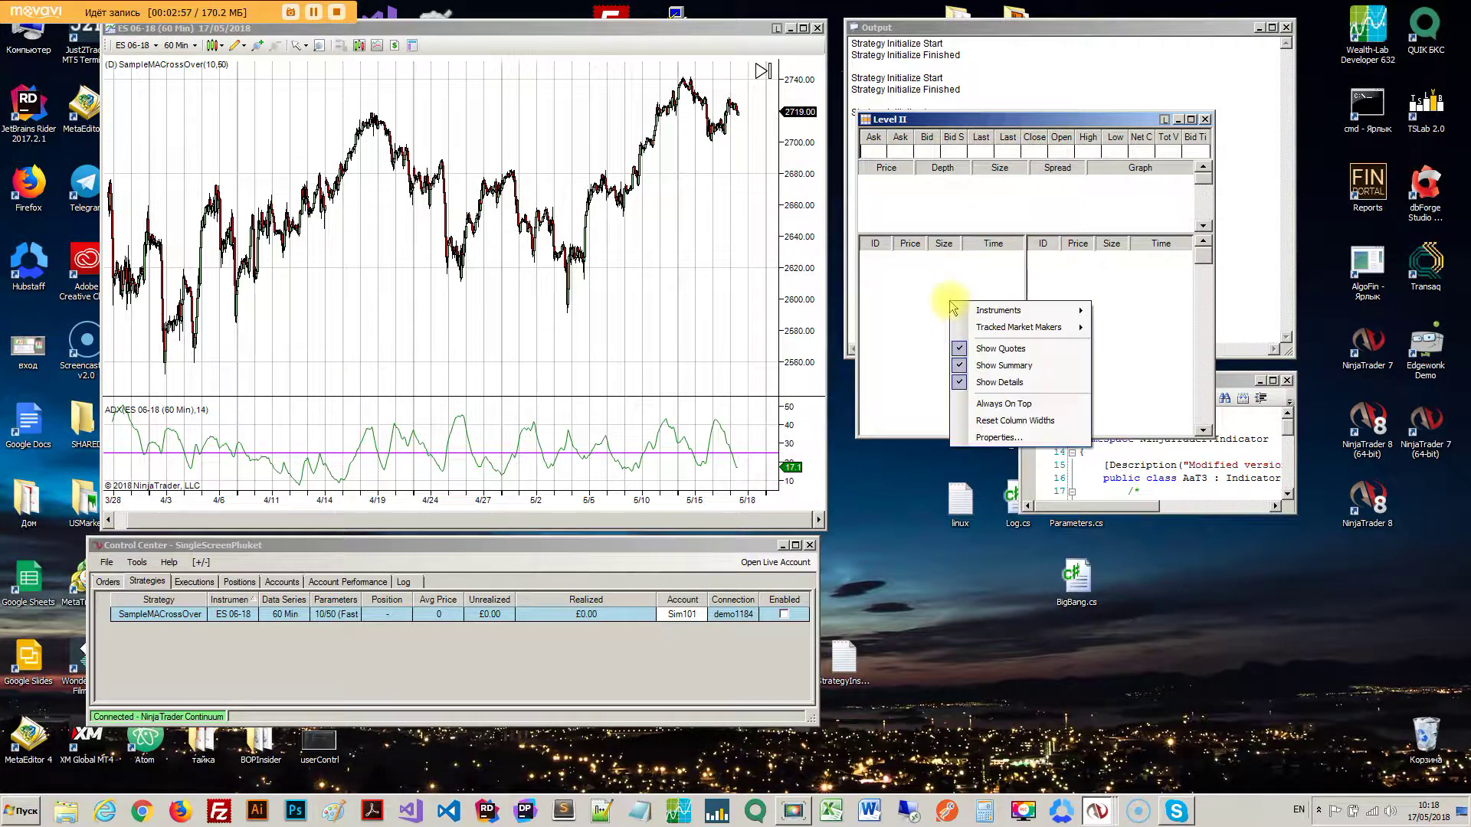
{"action": "mouse_move", "coordinate": [1069, 310]}
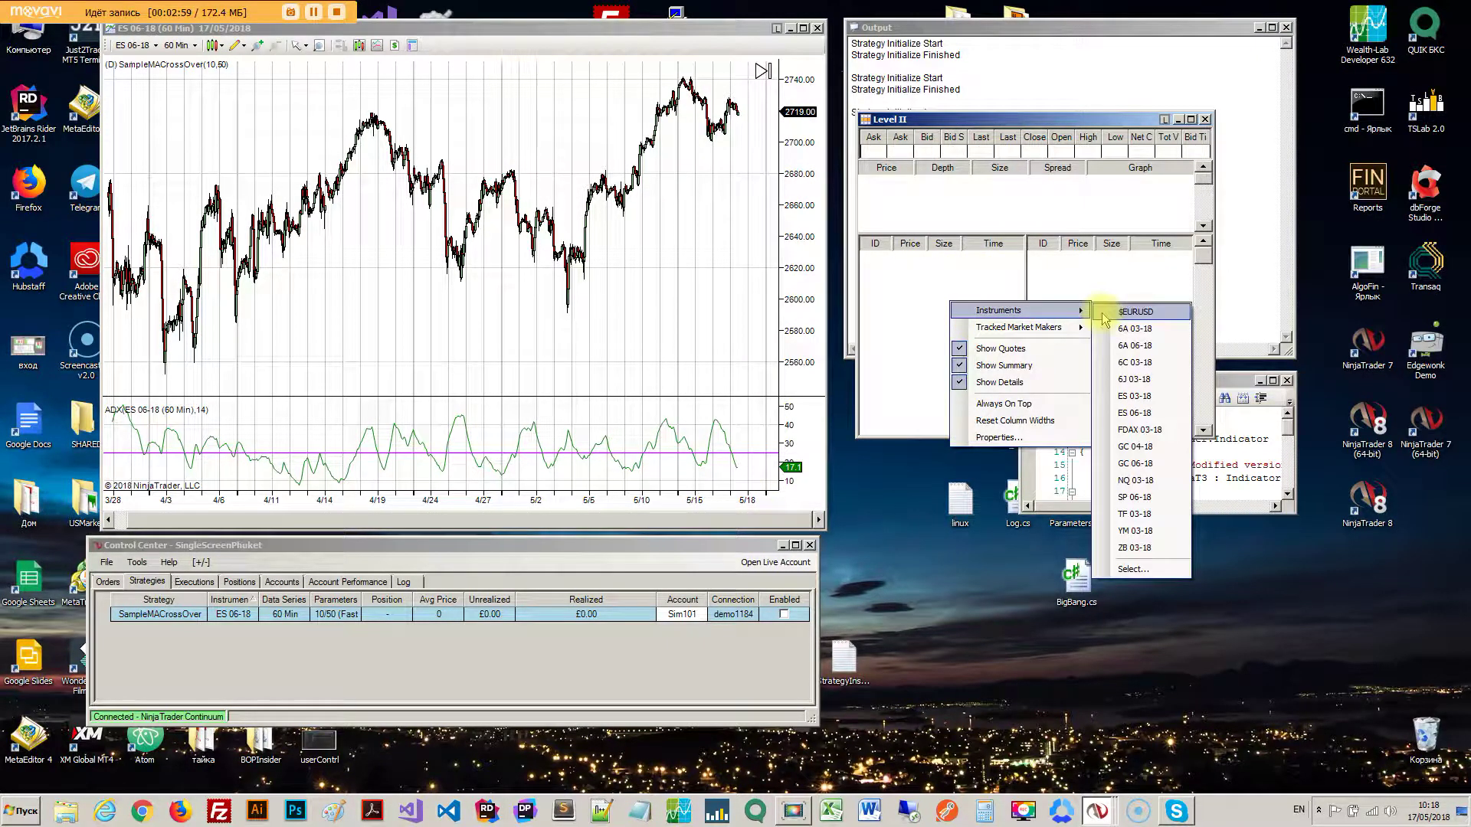
{"action": "left_click", "coordinate": [1121, 415]}
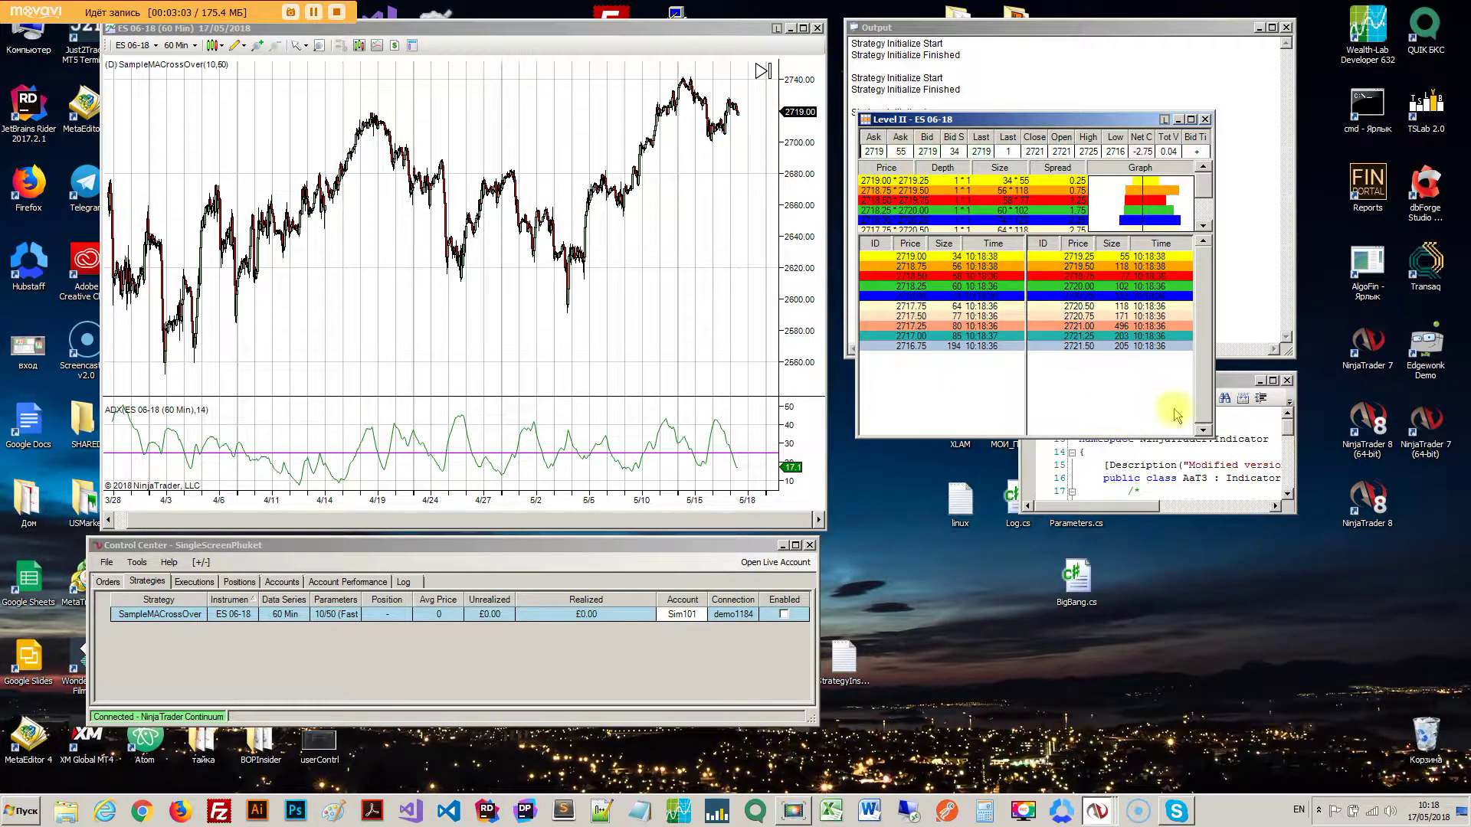
{"action": "left_click_drag", "start_coordinate": [1211, 431], "coordinate": [1355, 512]}
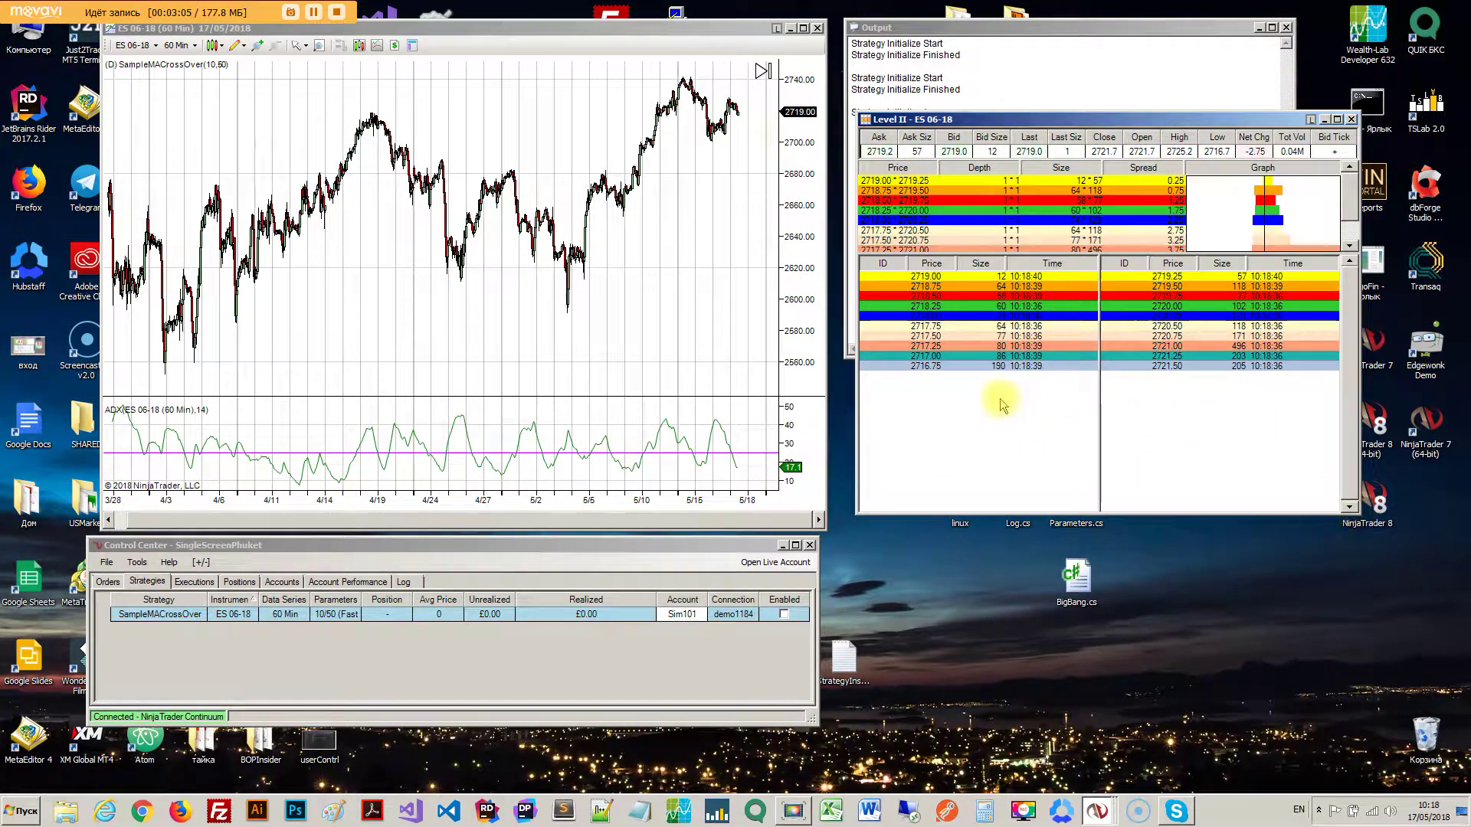
{"action": "right_click", "coordinate": [1000, 399]}
{"action": "mouse_move", "coordinate": [1063, 419]}
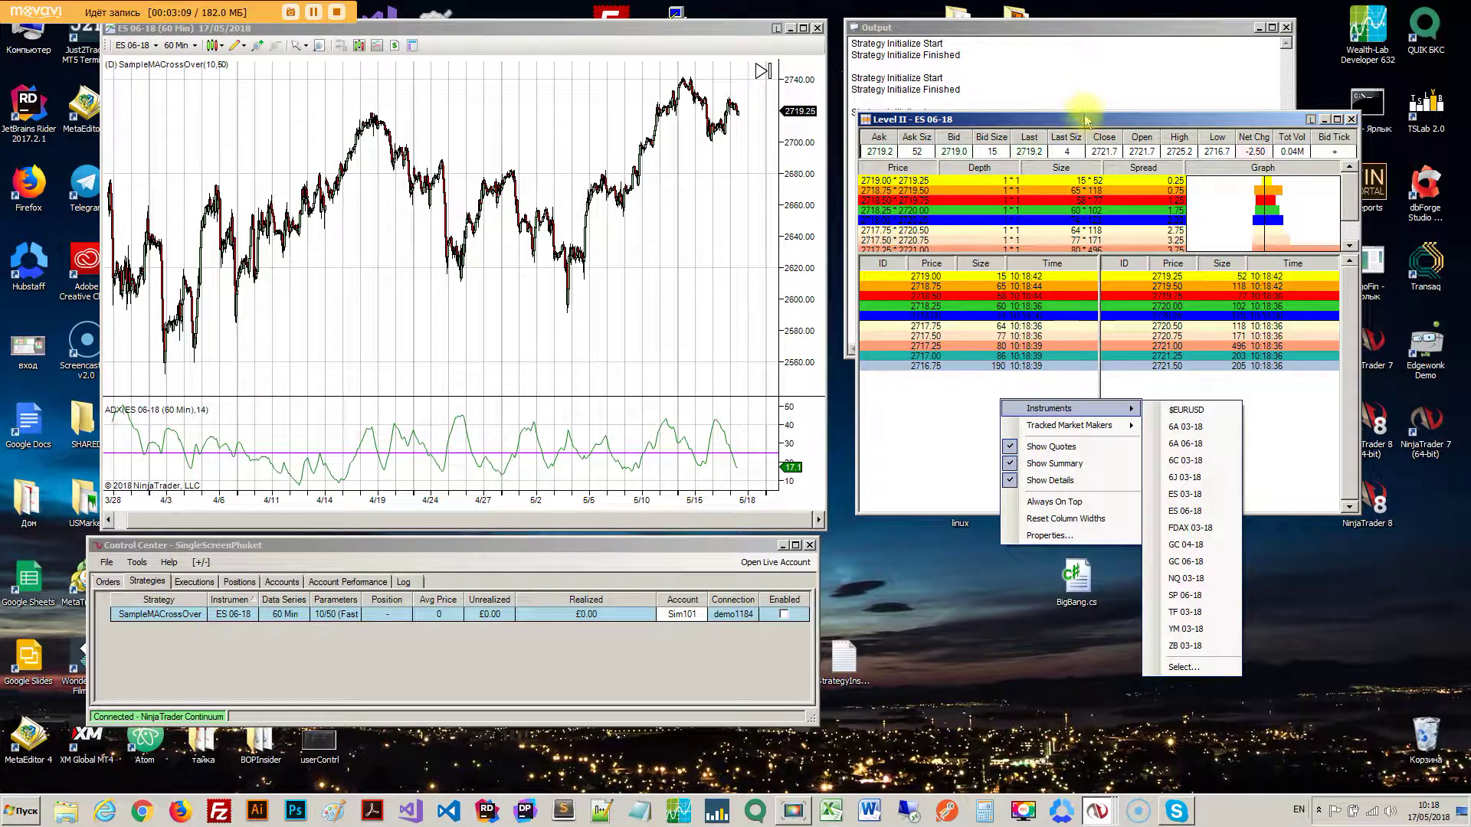
{"action": "left_click", "coordinate": [1180, 514]}
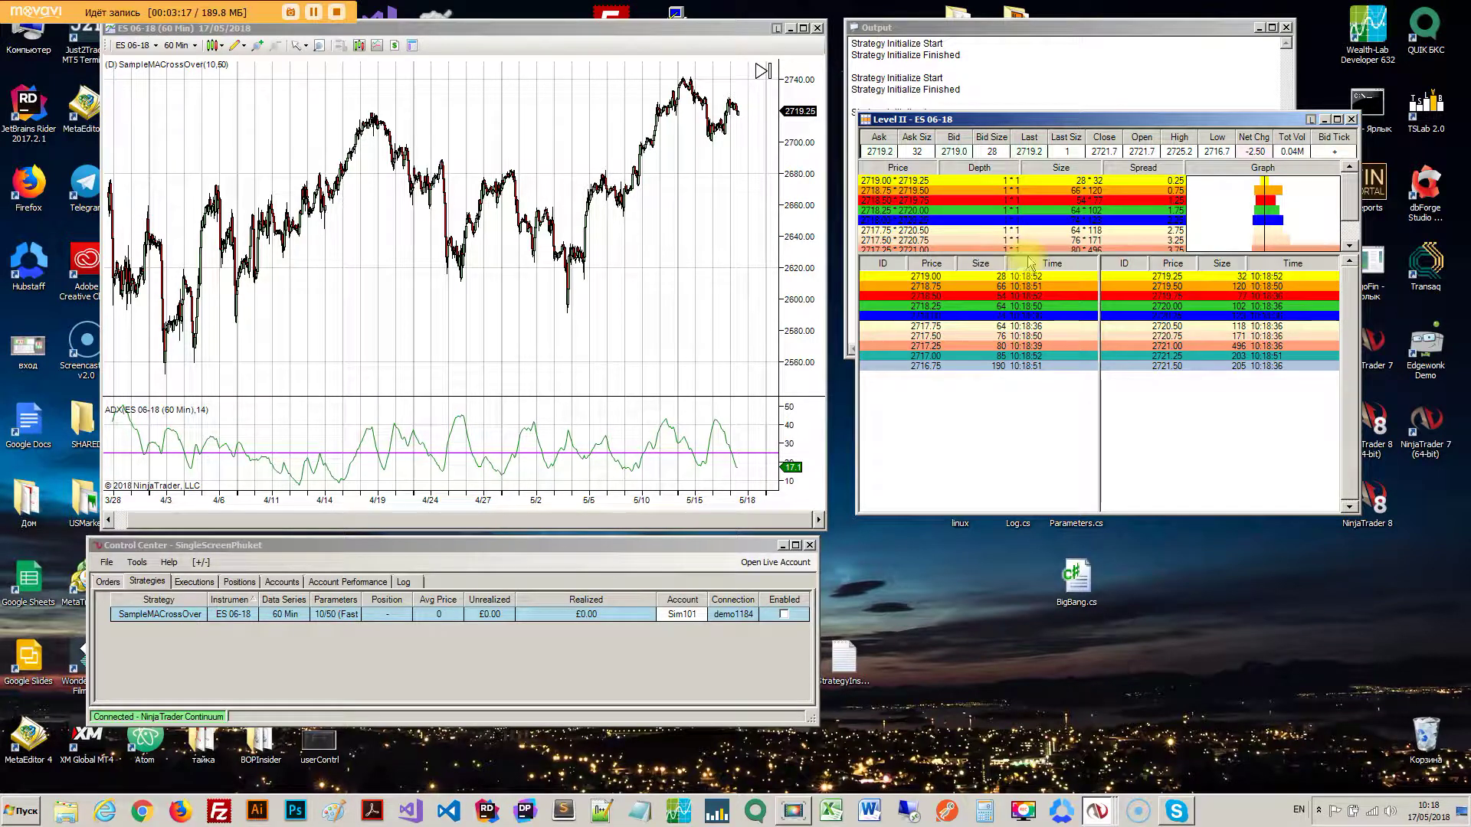
{"action": "left_click_drag", "start_coordinate": [1030, 253], "coordinate": [1031, 272]}
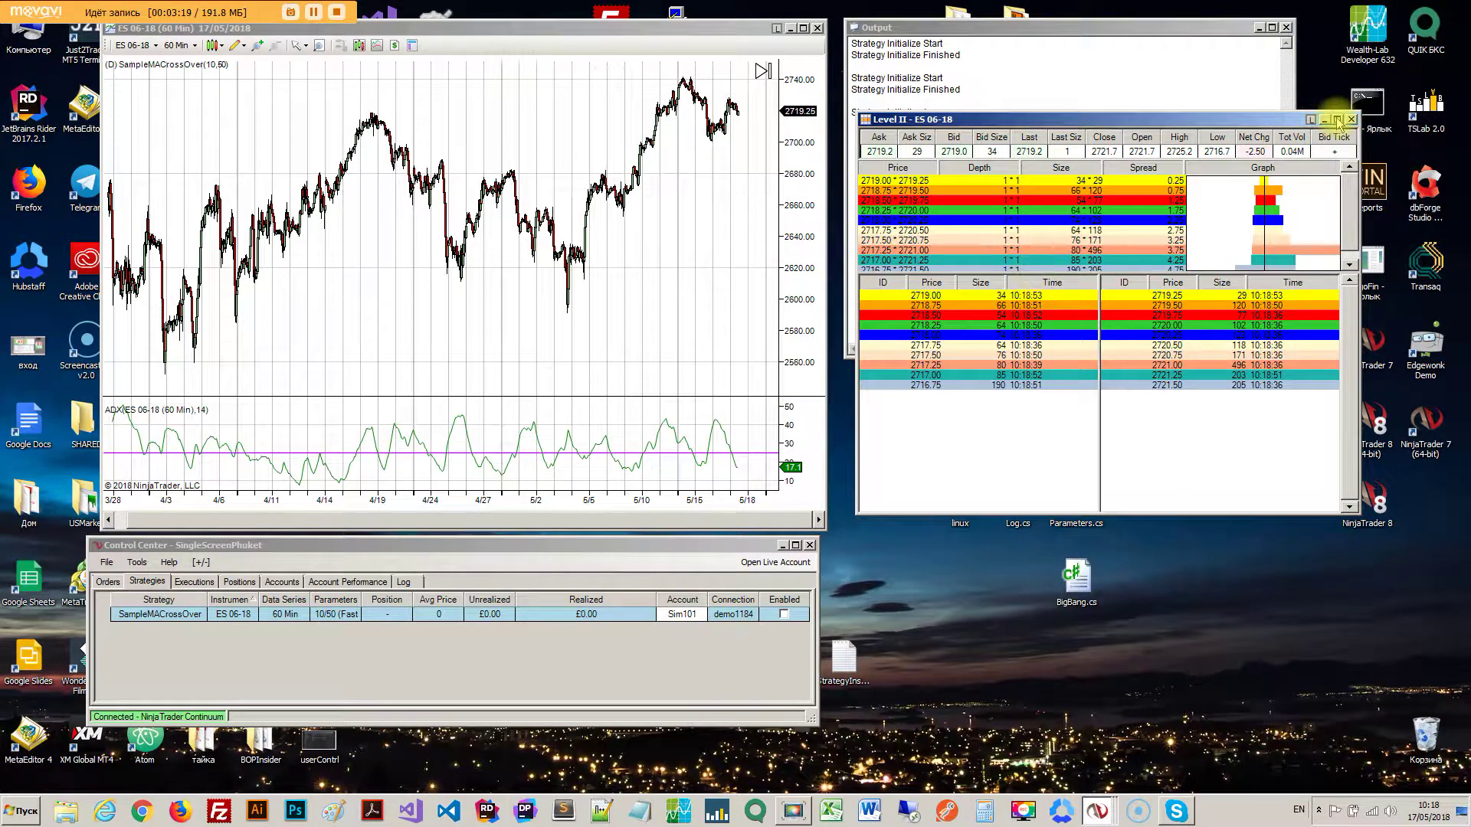
- Close the Level II window and disconnect from the live demo data feed
{"action": "left_click", "coordinate": [1352, 119]}
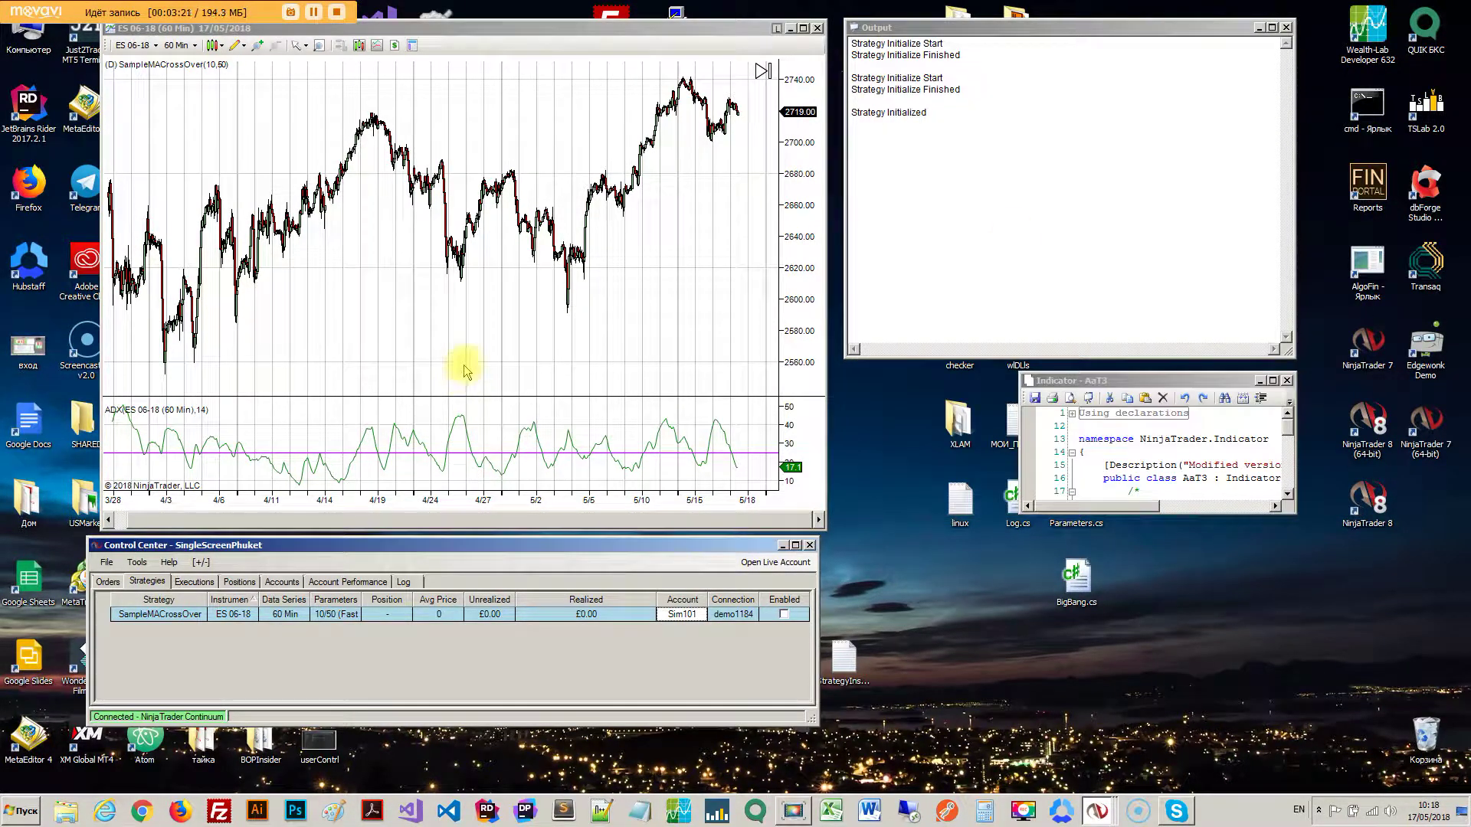
{"action": "left_click", "coordinate": [109, 564]}
{"action": "mouse_move", "coordinate": [138, 619]}
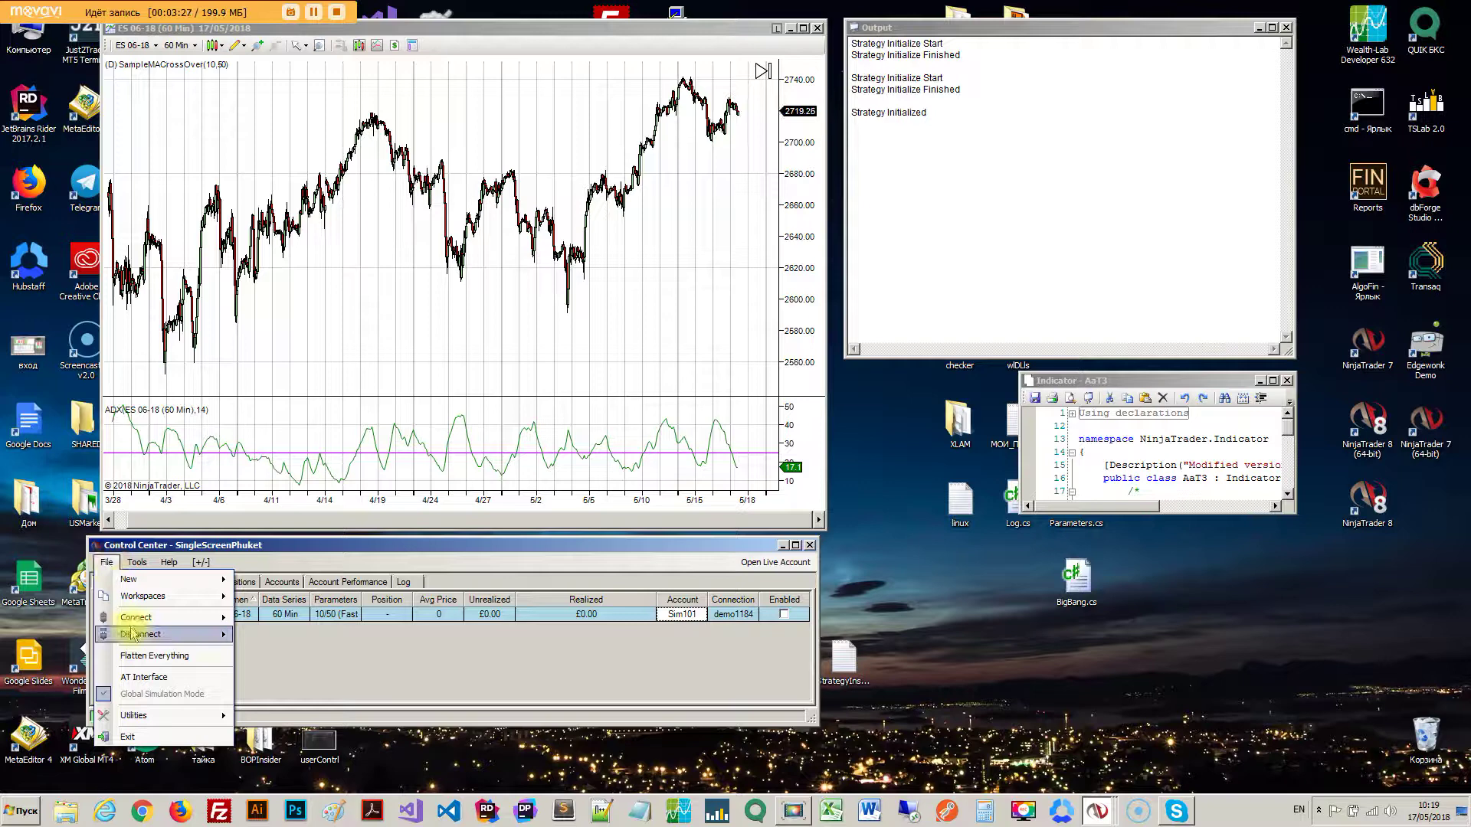
{"action": "mouse_move", "coordinate": [149, 719]}
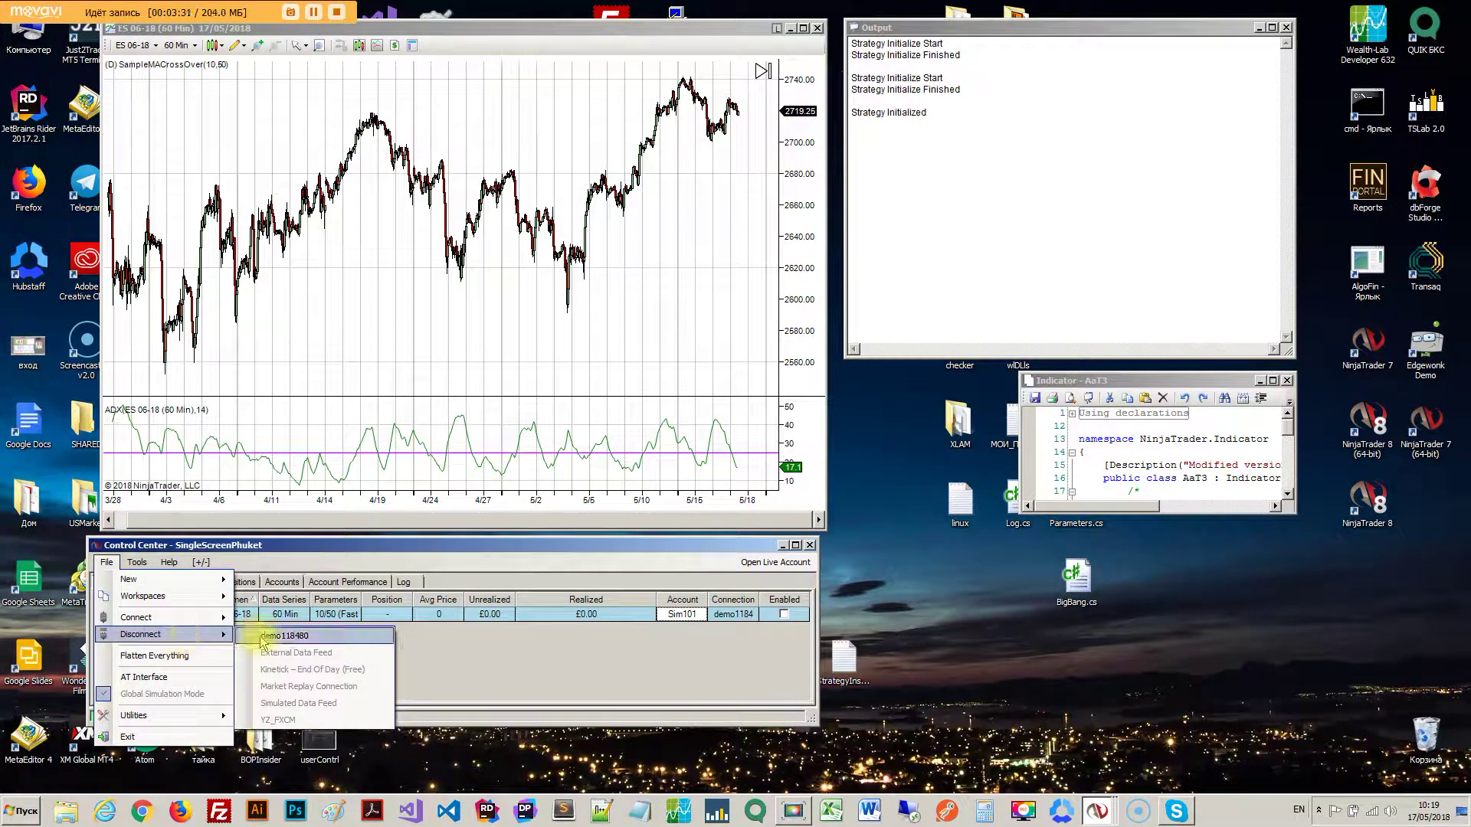
{"action": "left_click", "coordinate": [261, 641]}
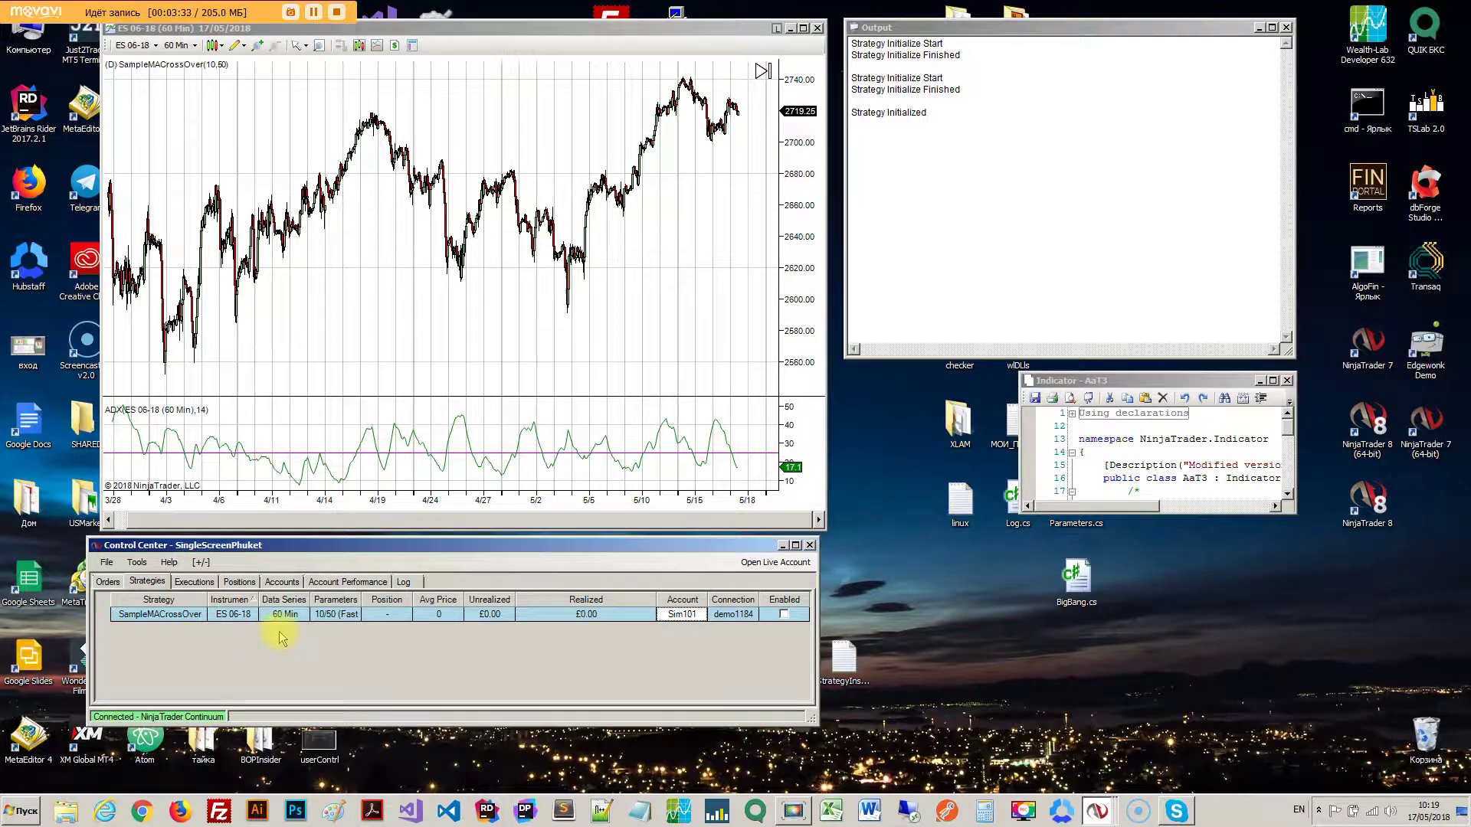
- Connect to the Market Replay Connection
{"action": "left_click", "coordinate": [107, 562]}
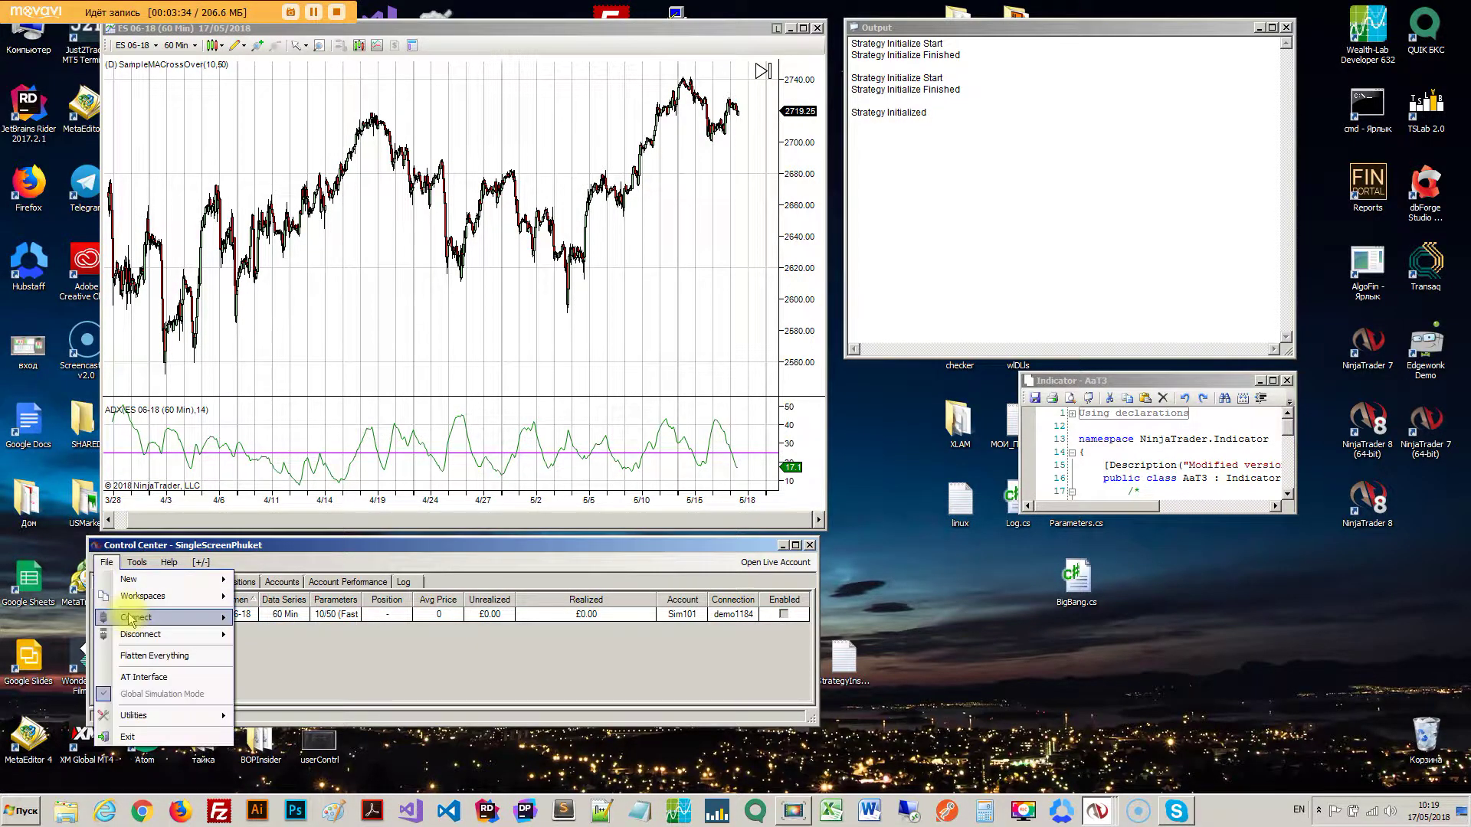
{"action": "mouse_move", "coordinate": [134, 618]}
{"action": "left_click", "coordinate": [295, 672]}
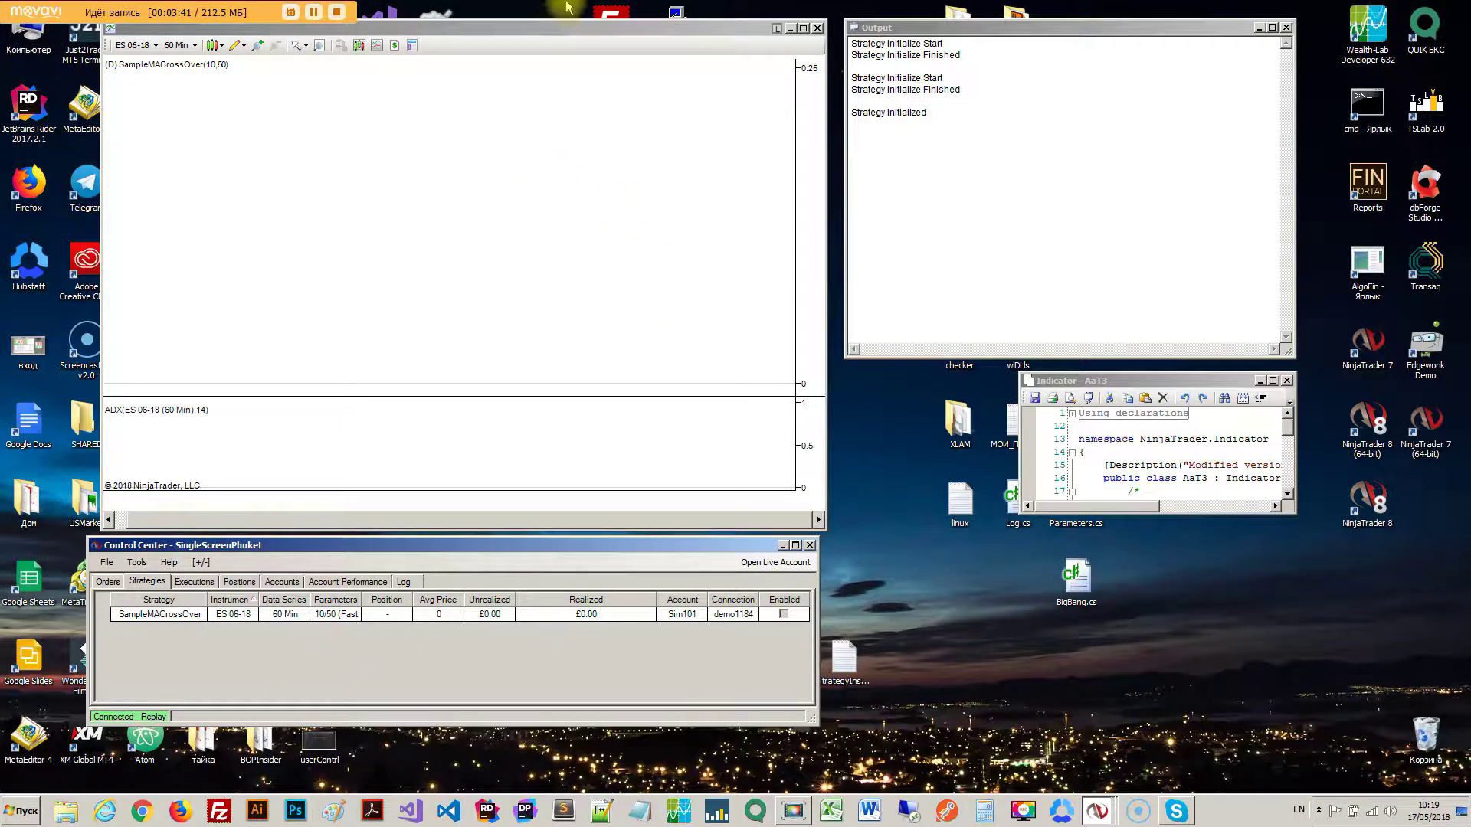
- Reposition the chart, Output, Control Center and indicator editor windows, briefly checking the Tools menu
{"action": "mouse_move", "coordinate": [559, 28]}
{"action": "left_mouse_down"}
{"action": "mouse_move", "coordinate": [768, 569]}
{"action": "mouse_move", "coordinate": [638, 105]}
{"action": "mouse_move", "coordinate": [526, 9]}
{"action": "mouse_move", "coordinate": [558, 9]}
{"action": "left_mouse_up"}
{"action": "left_click_drag", "start_coordinate": [896, 36], "coordinate": [951, 29]}
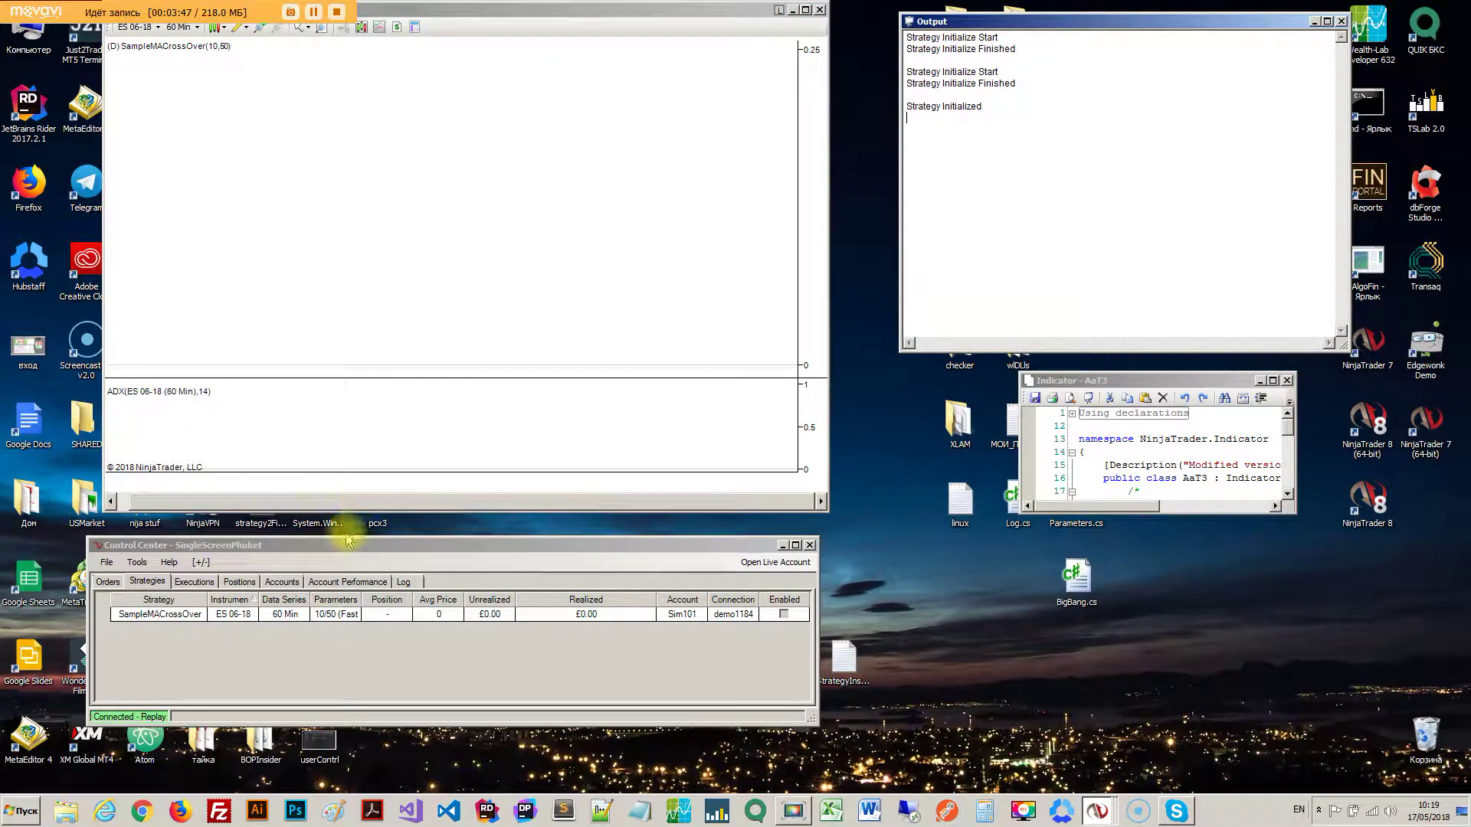
{"action": "mouse_move", "coordinate": [339, 548]}
{"action": "left_mouse_down"}
{"action": "mouse_move", "coordinate": [657, 742]}
{"action": "mouse_move", "coordinate": [411, 560]}
{"action": "mouse_move", "coordinate": [340, 553]}
{"action": "left_mouse_up"}
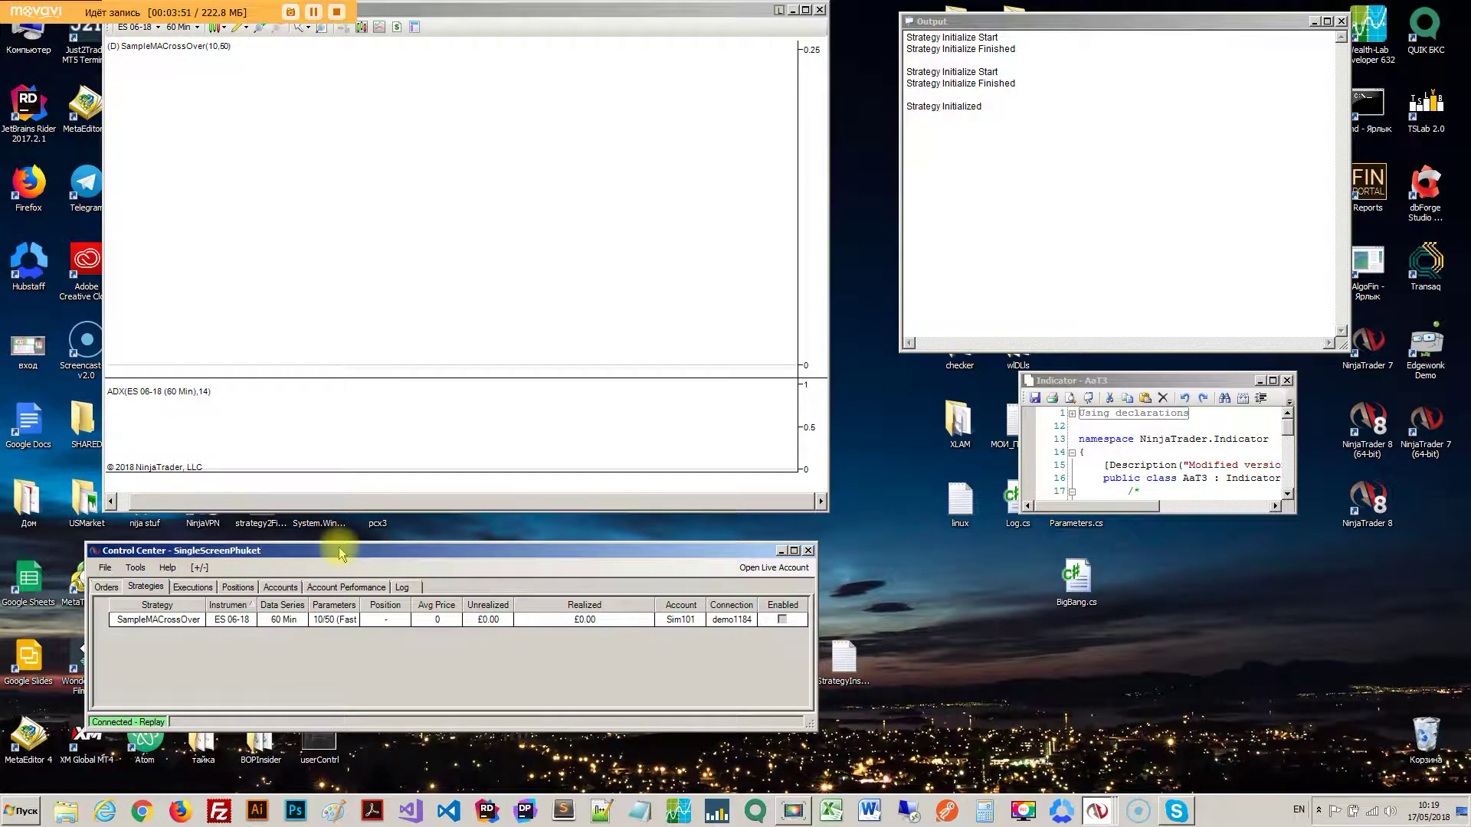
{"action": "mouse_move", "coordinate": [341, 553]}
{"action": "left_mouse_down"}
{"action": "mouse_move", "coordinate": [701, 555]}
{"action": "mouse_move", "coordinate": [323, 553]}
{"action": "left_mouse_up"}
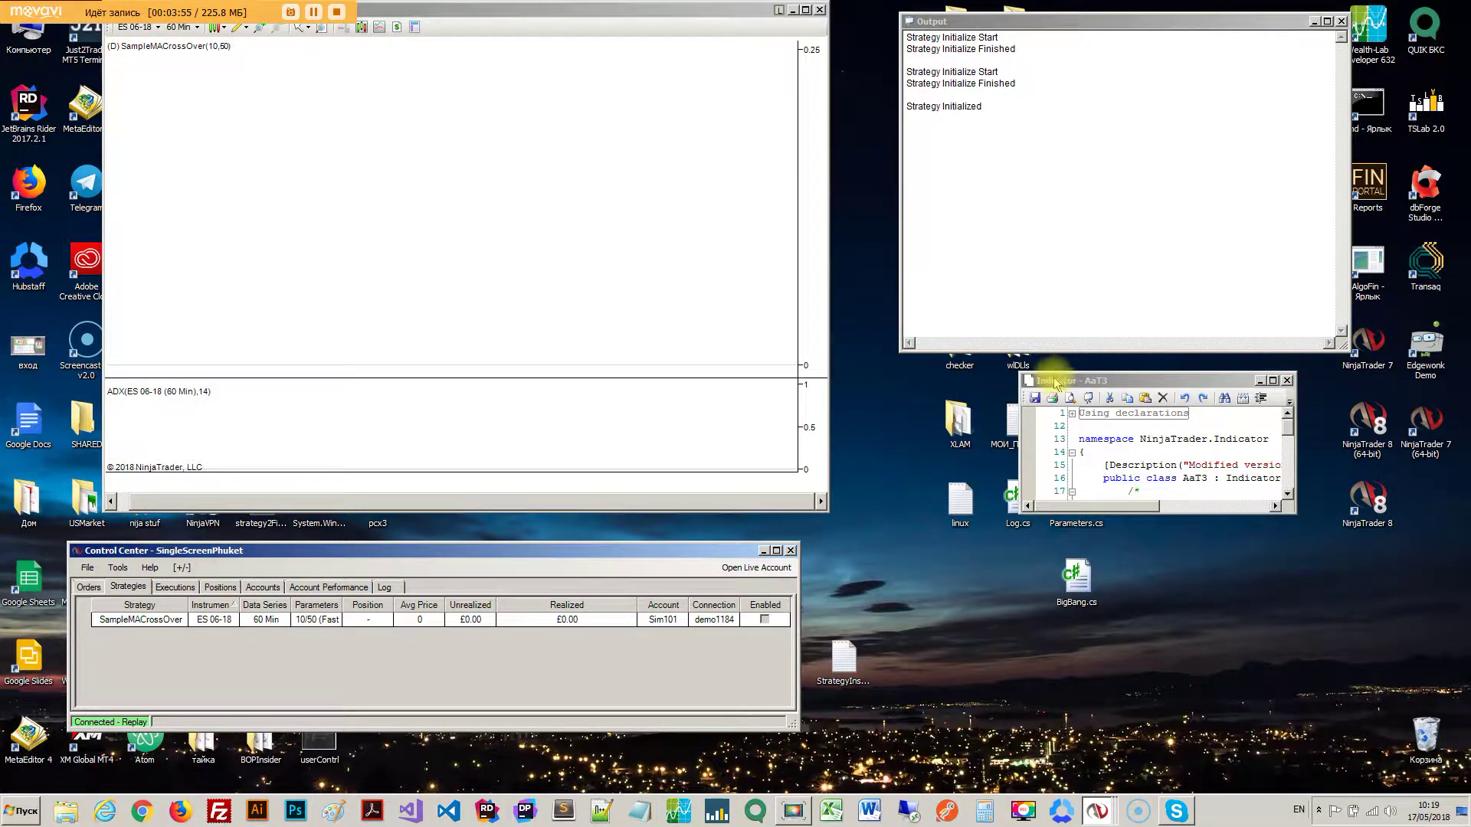
{"action": "left_click_drag", "start_coordinate": [1056, 383], "coordinate": [1109, 381]}
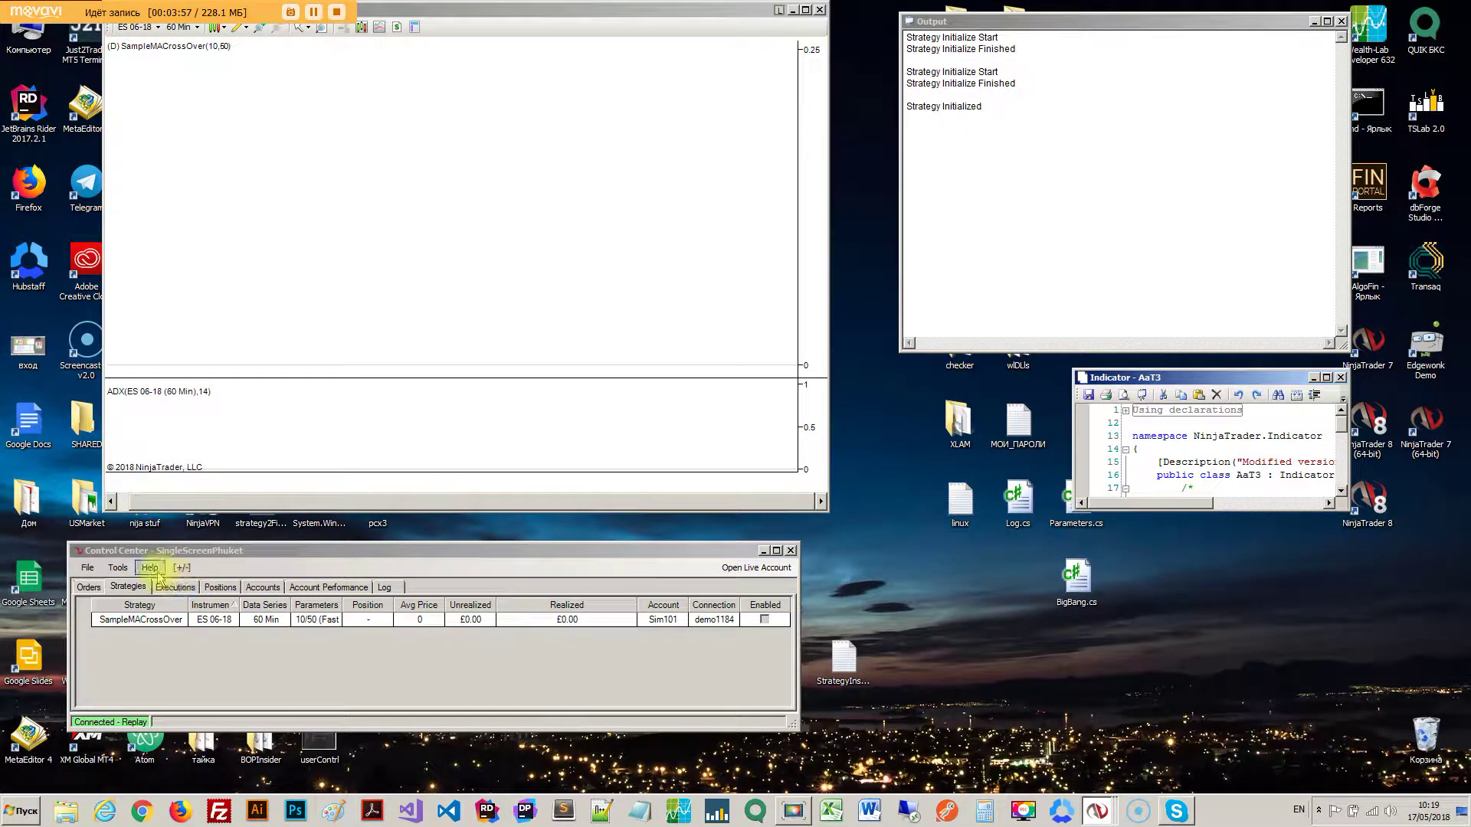
{"action": "left_click", "coordinate": [119, 569]}
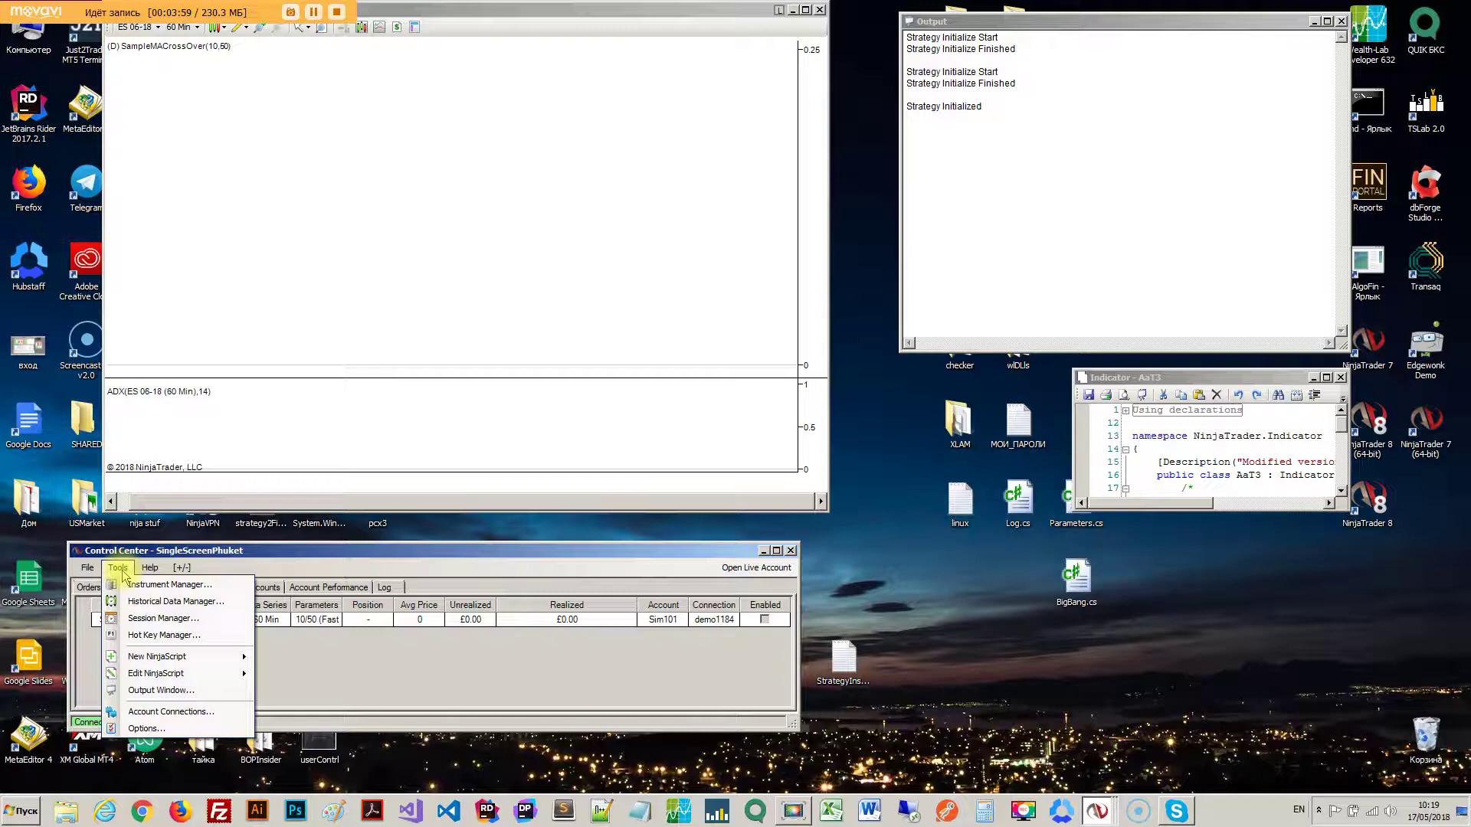
{"action": "left_click", "coordinate": [121, 574]}
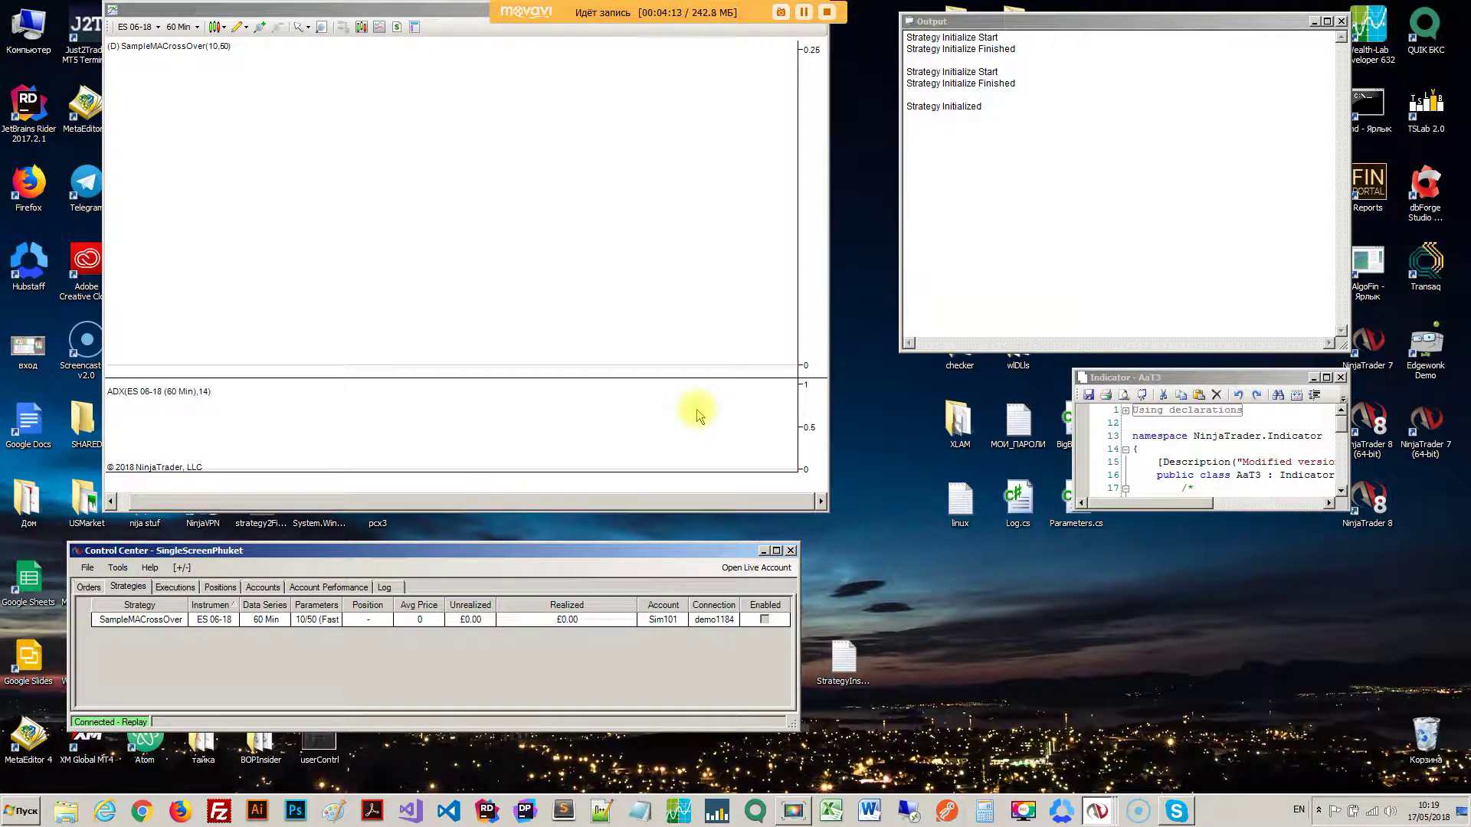
- Restore the Replay controller paused at 27/02/2018 and move it up beside the Control Center
{"action": "left_click", "coordinate": [1097, 810]}
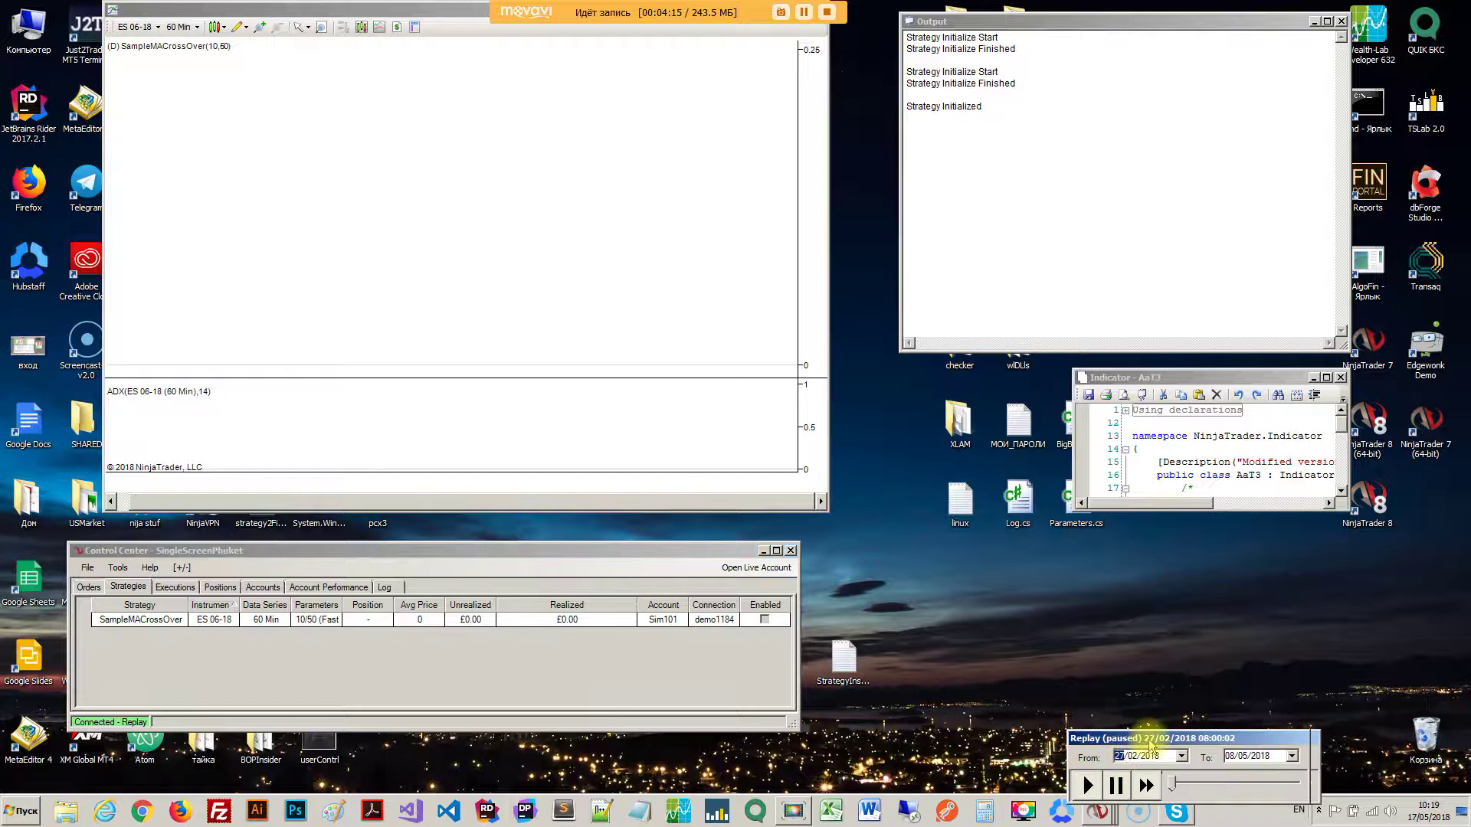
{"action": "left_click_drag", "start_coordinate": [935, 587], "coordinate": [915, 557]}
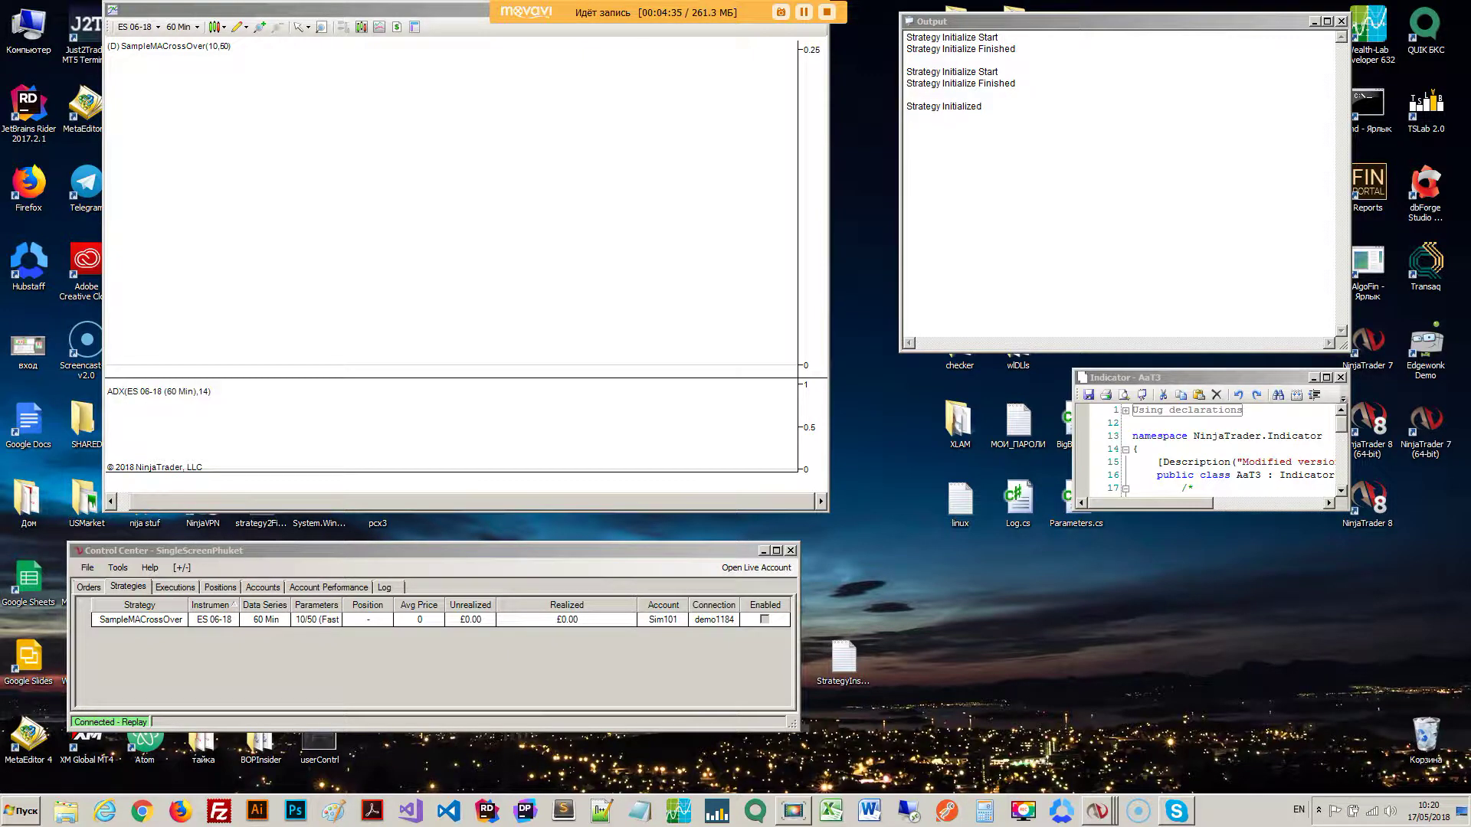
{"action": "left_click_drag", "start_coordinate": [891, 710], "coordinate": [965, 586]}
{"action": "left_click", "coordinate": [993, 641]}
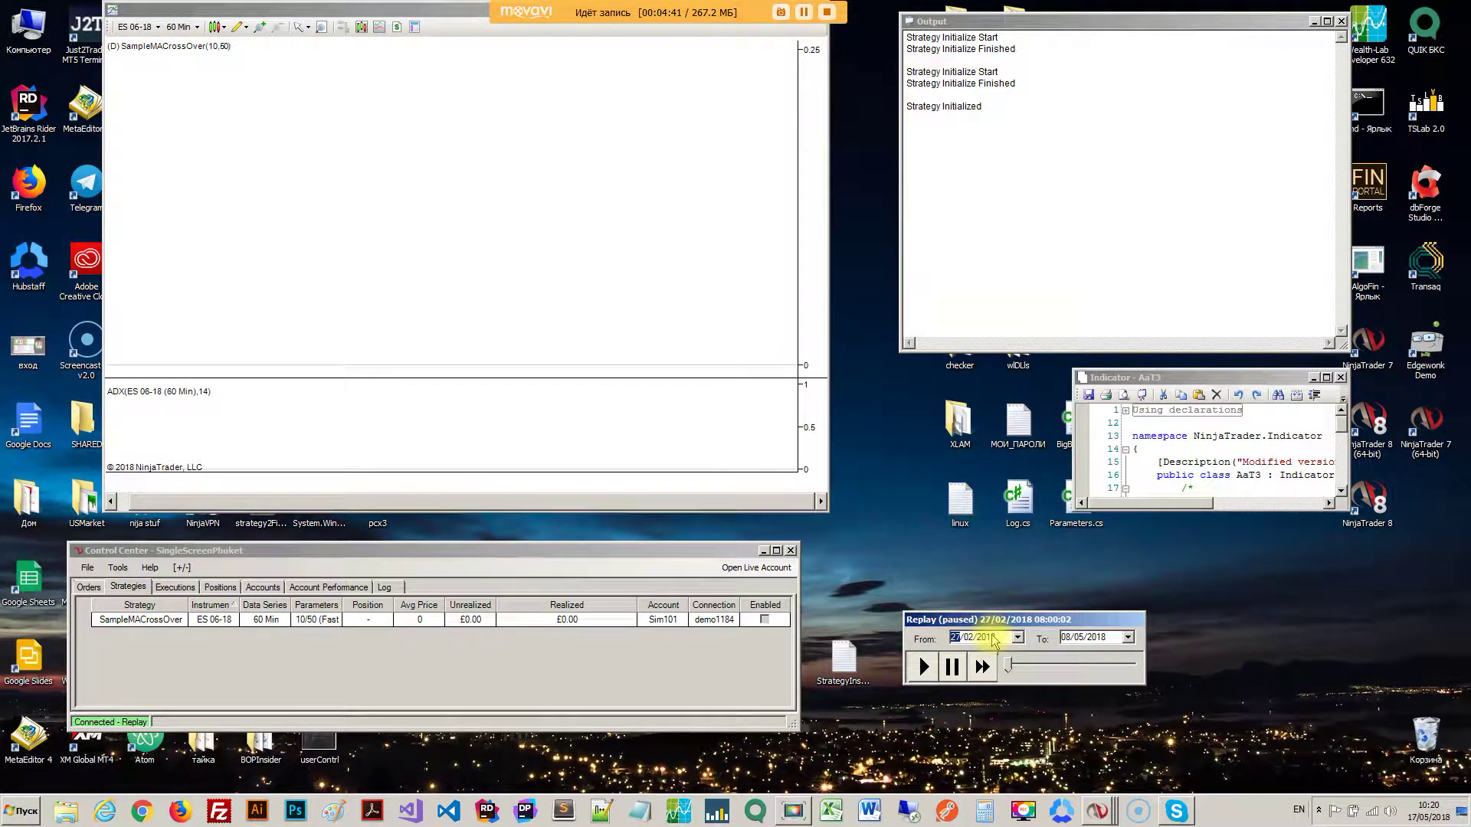
{"action": "left_click", "coordinate": [66, 811]}
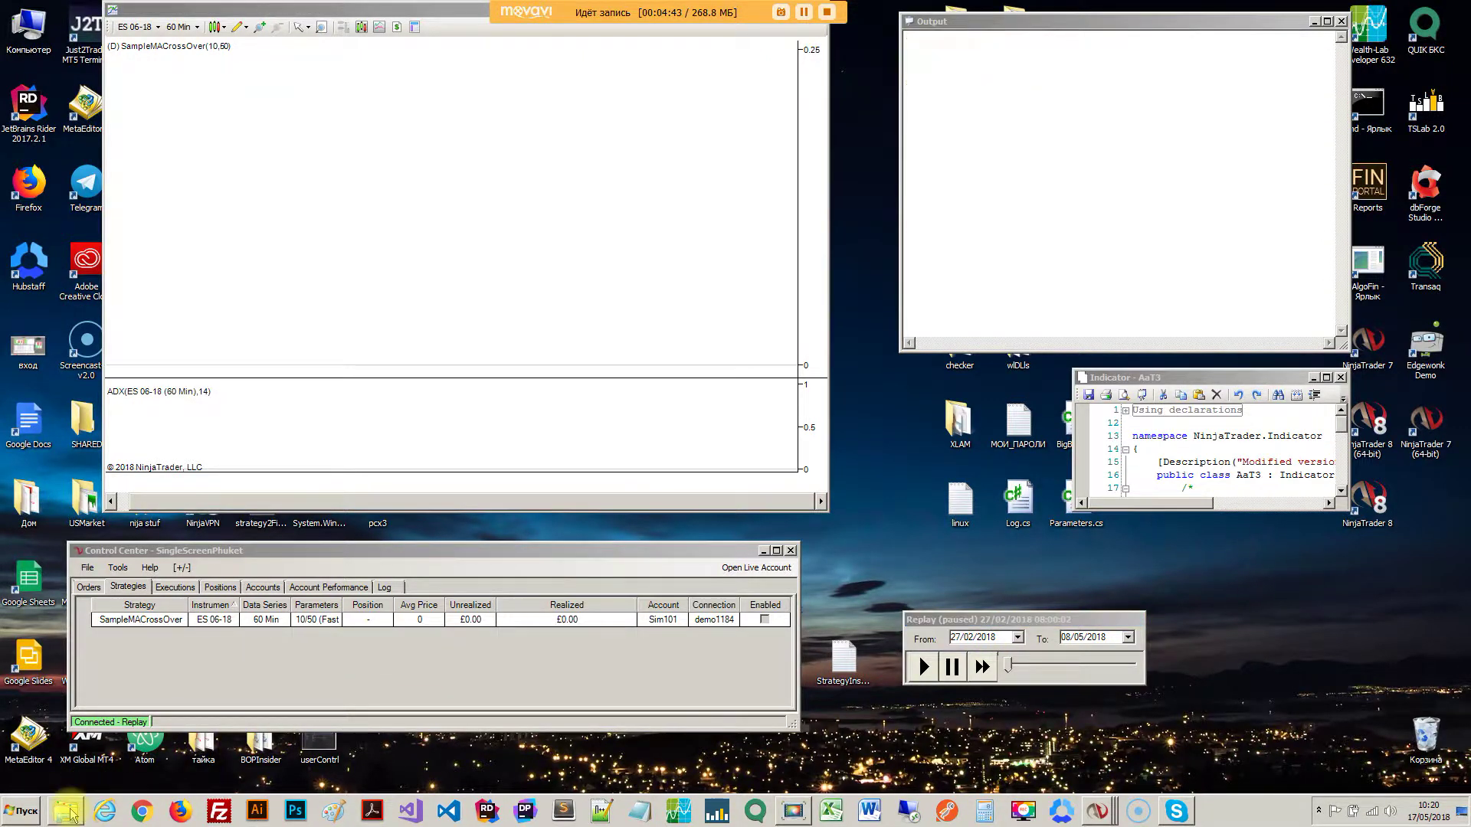
{"action": "left_click", "coordinate": [145, 248]}
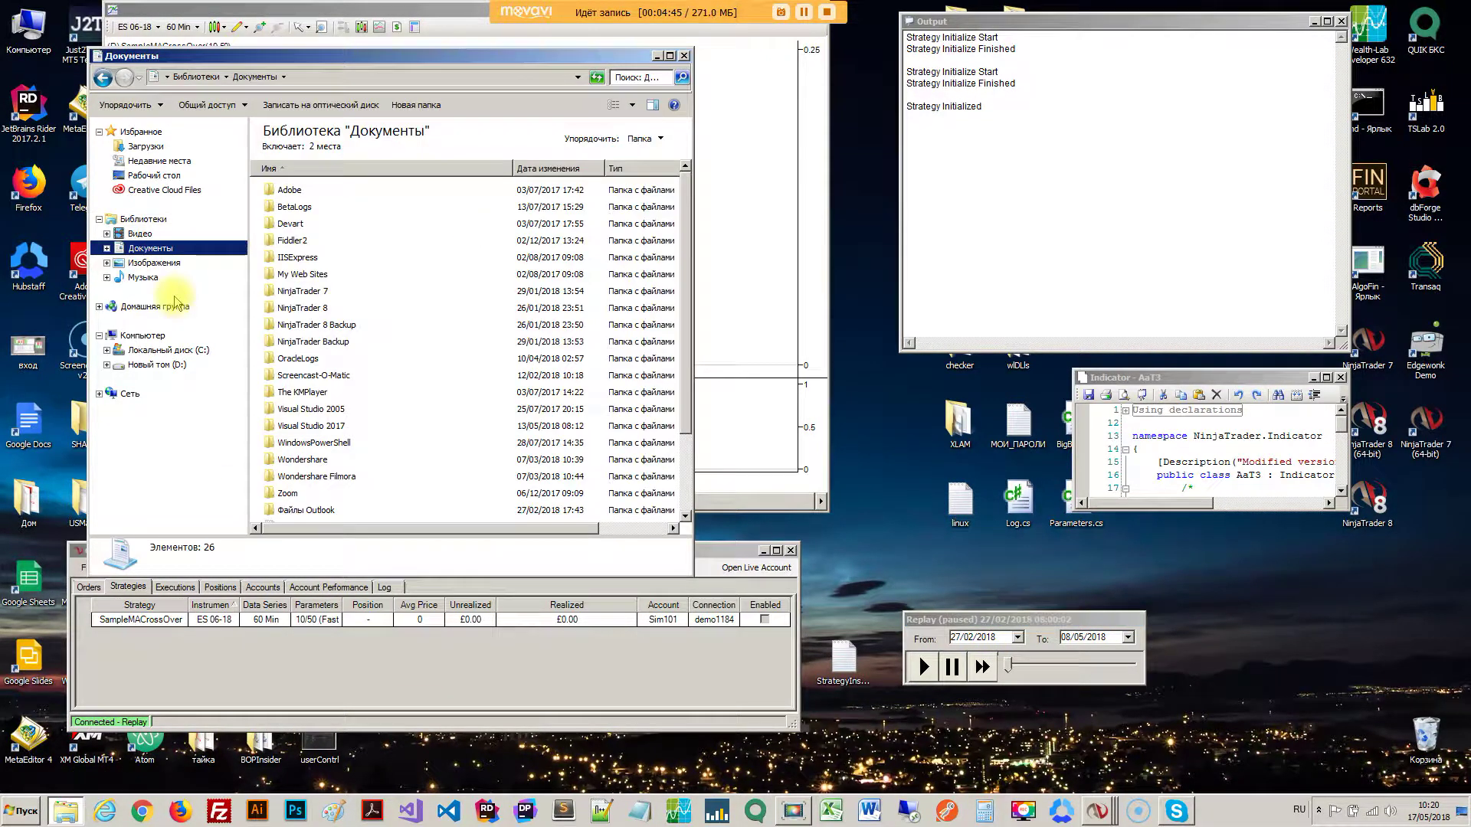
{"action": "double_click", "coordinate": [309, 300]}
{"action": "double_click", "coordinate": [282, 191]}
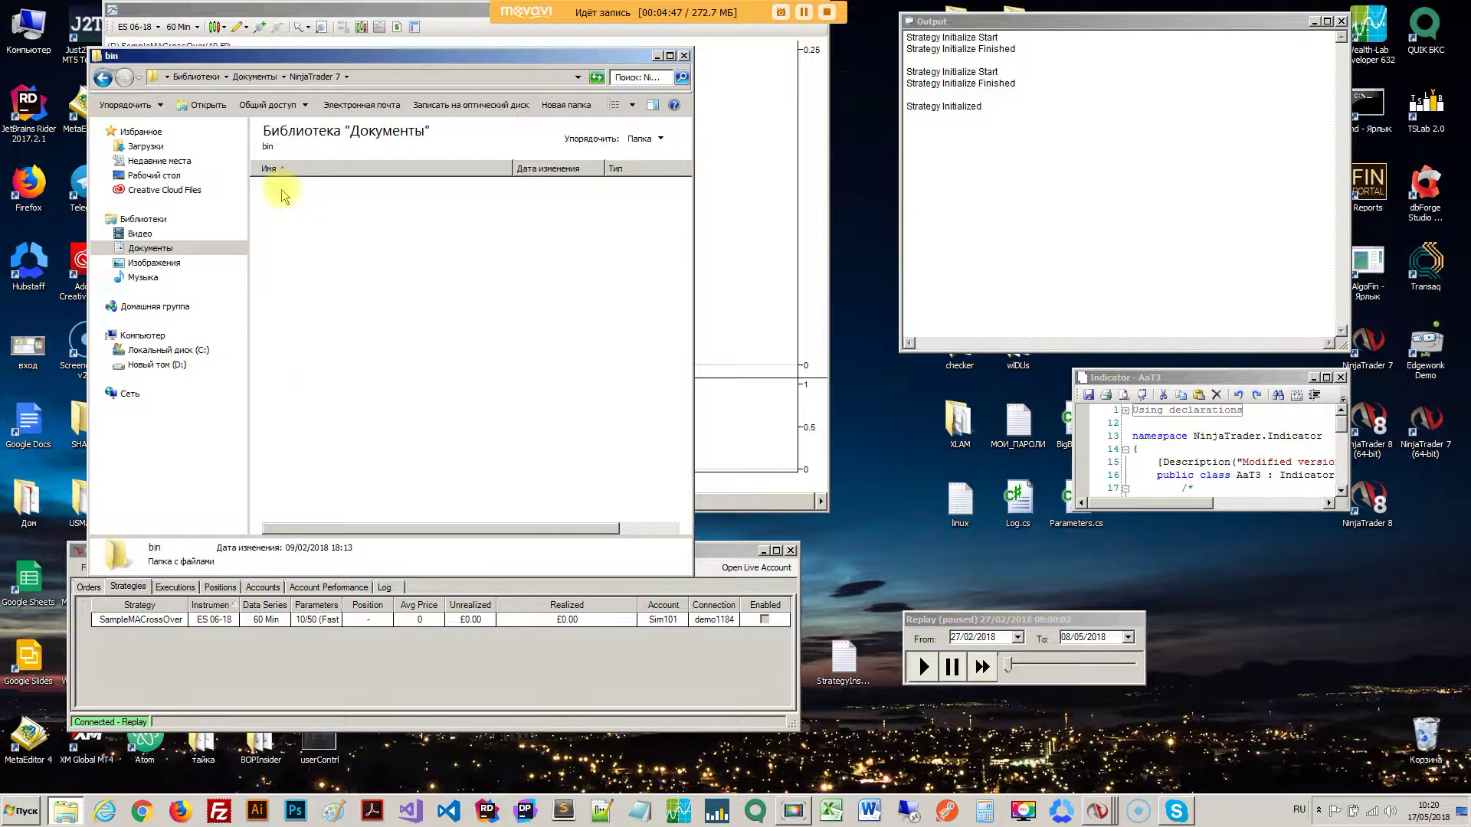
{"action": "double_click", "coordinate": [288, 191]}
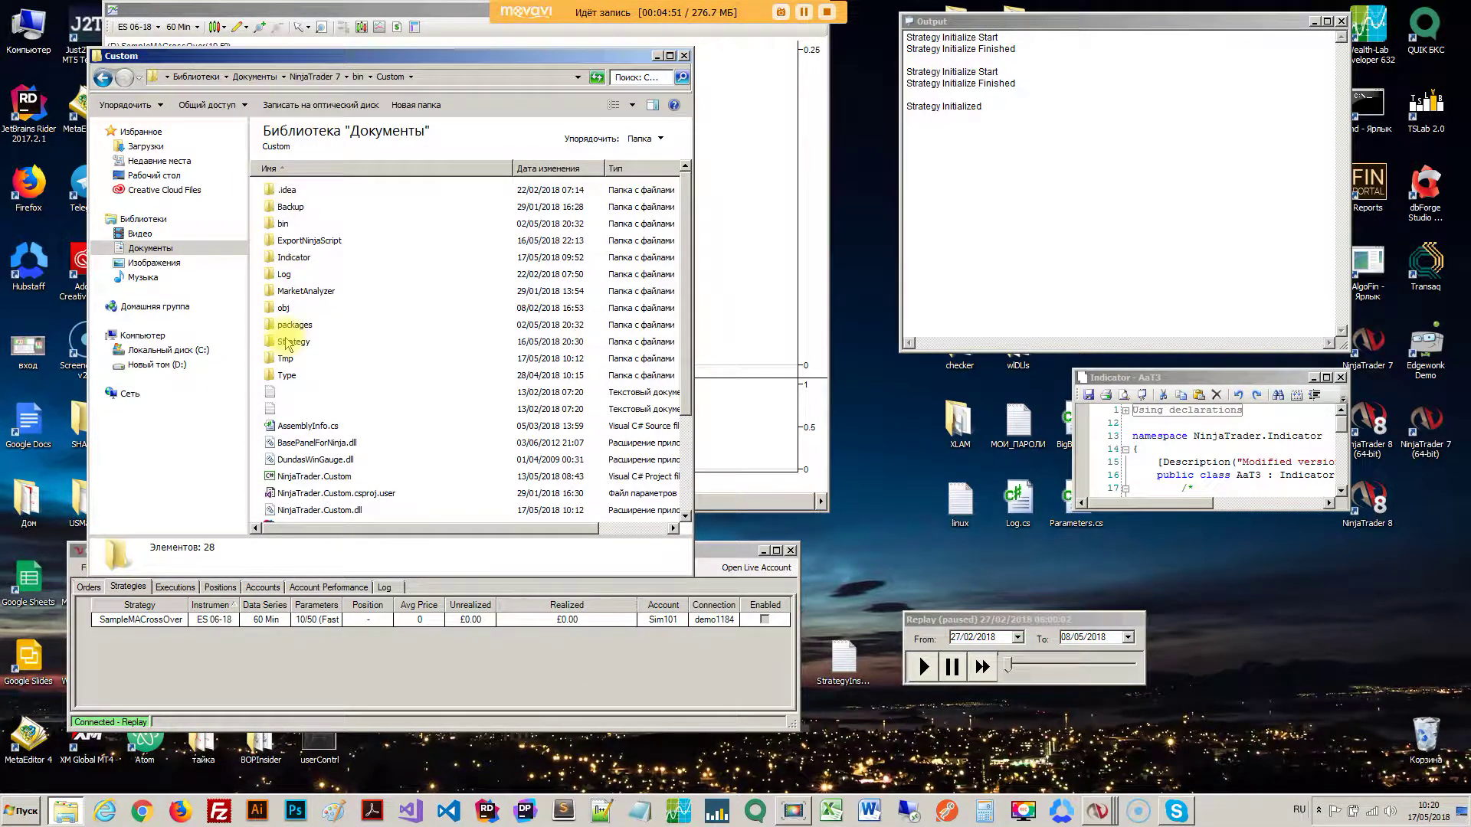
{"action": "left_click", "coordinate": [286, 227]}
{"action": "key", "text": "BackSpace"}
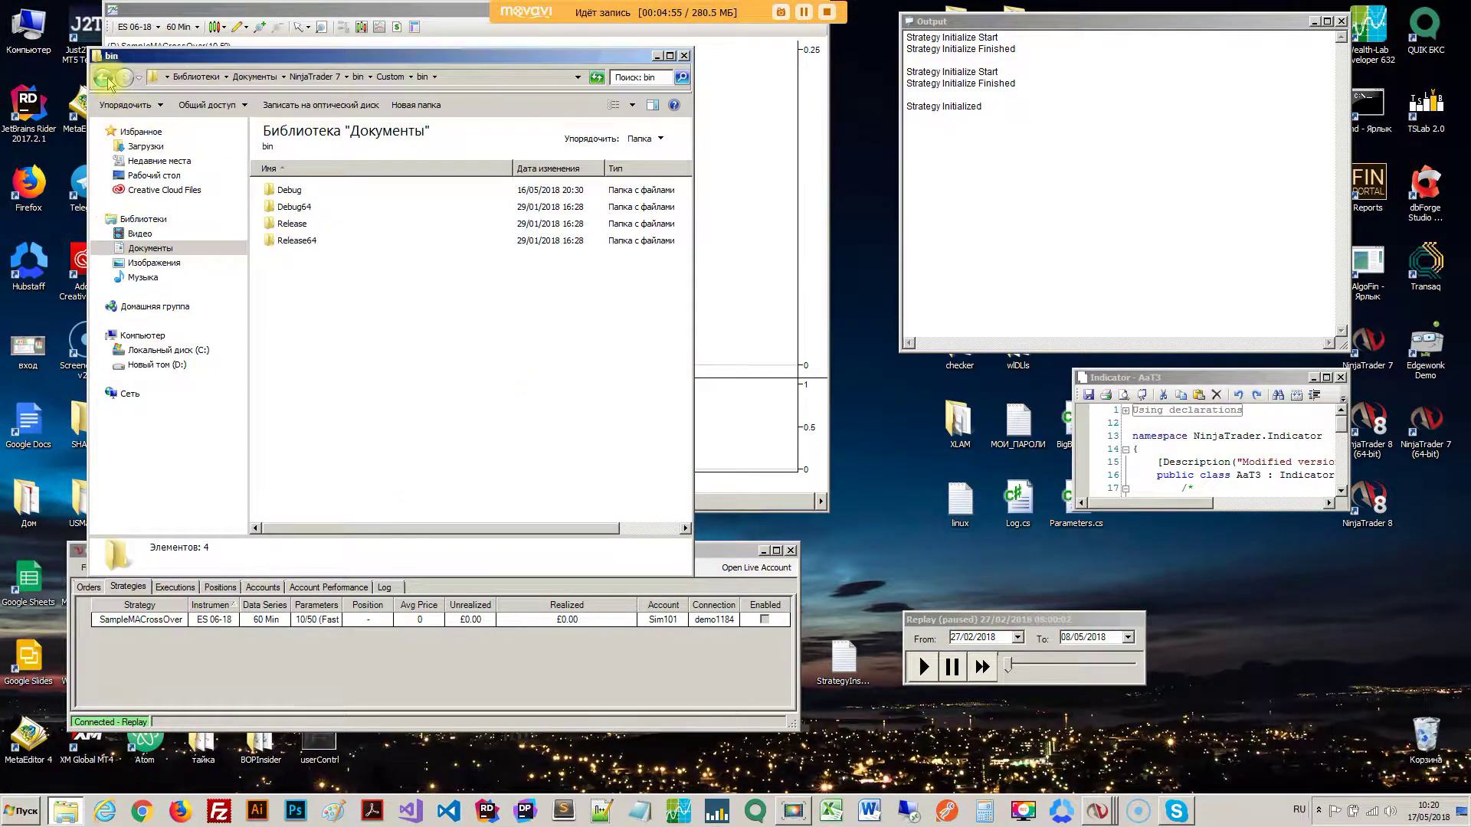
{"action": "double_click", "coordinate": [282, 190]}
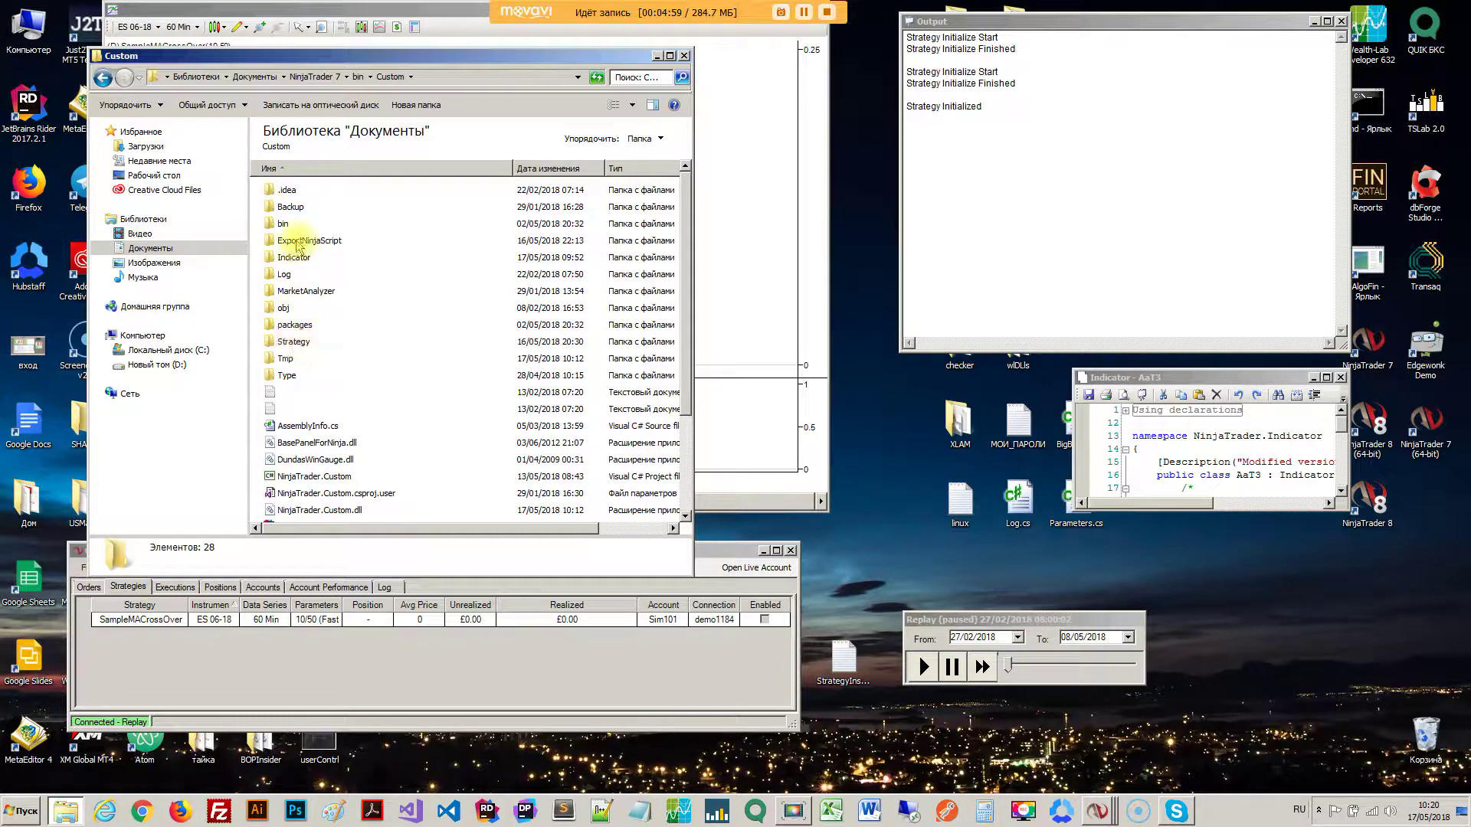
{"action": "left_click", "coordinate": [684, 55]}
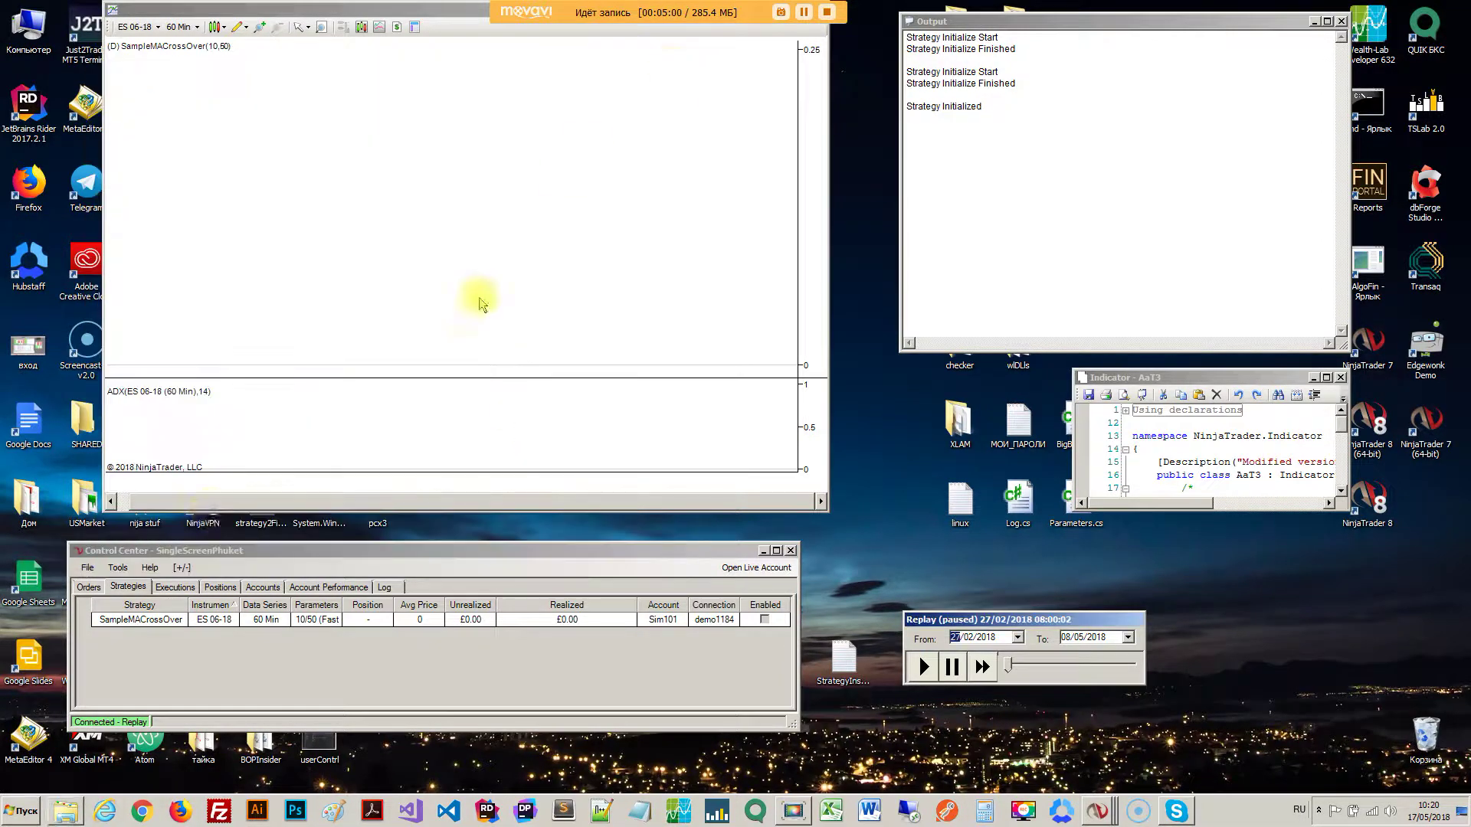
{"action": "left_click", "coordinate": [87, 568]}
{"action": "mouse_move", "coordinate": [136, 611]}
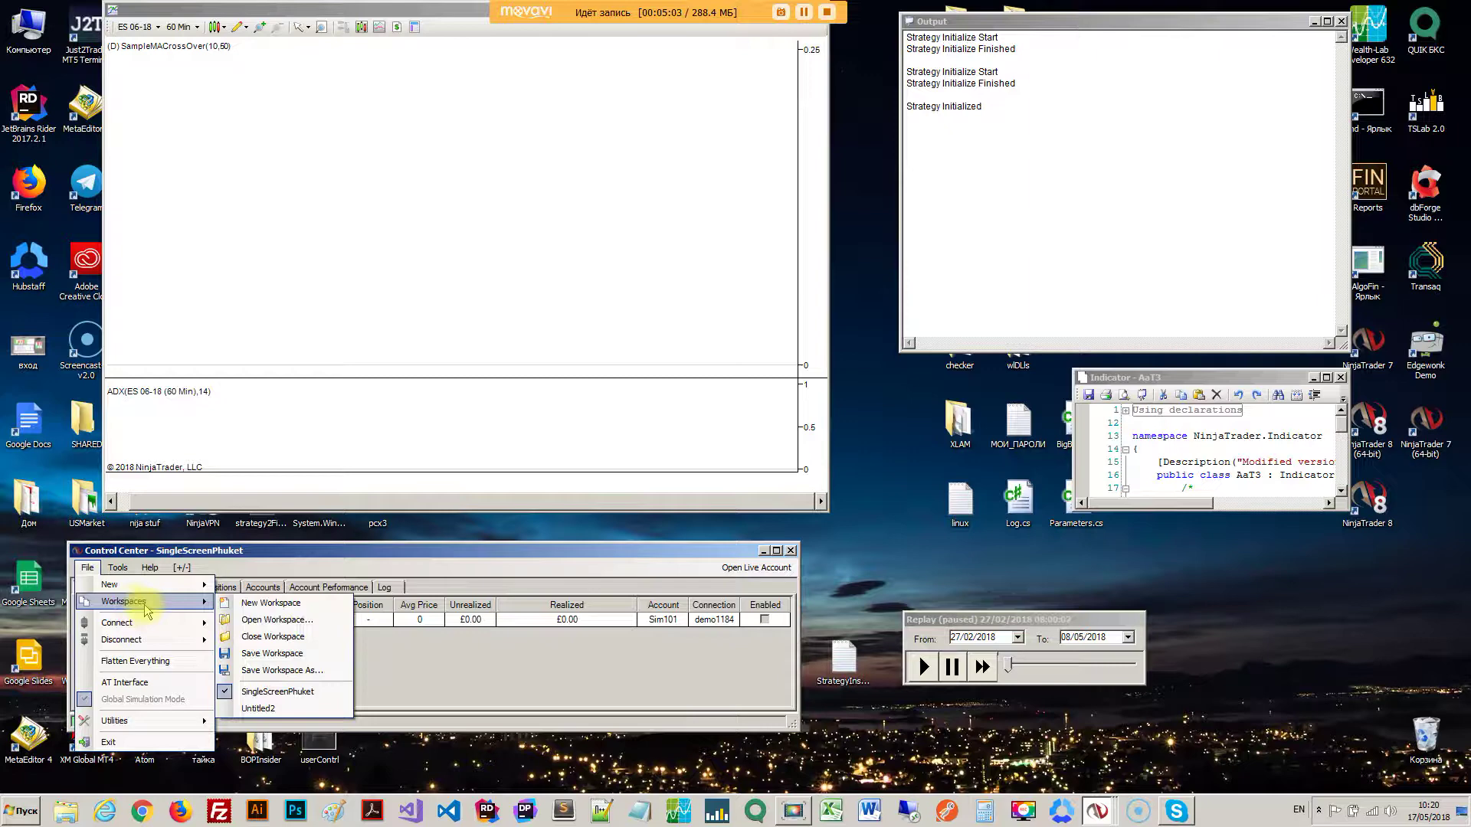
{"action": "left_click", "coordinate": [274, 672]}
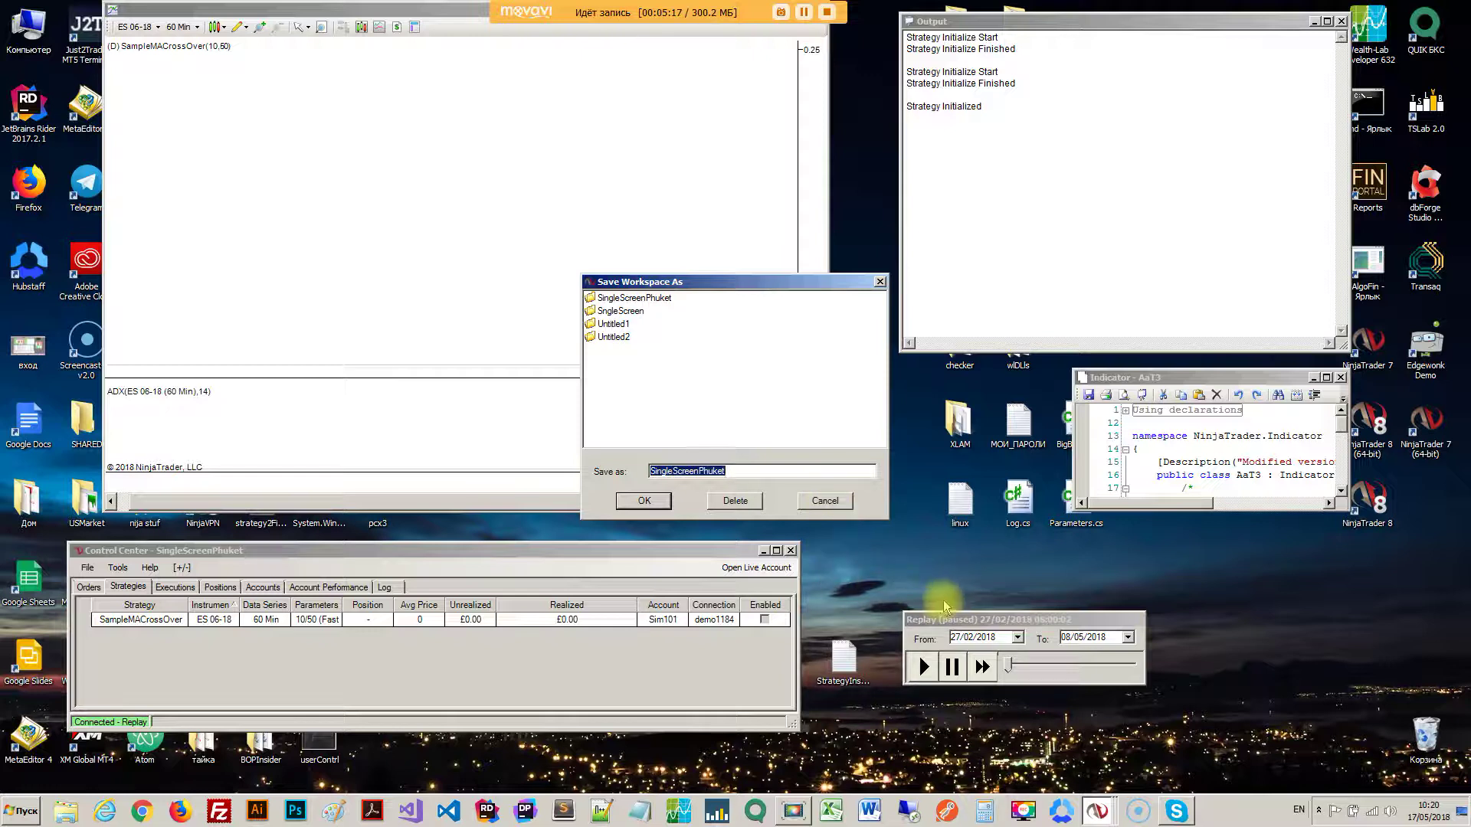
{"action": "left_click", "coordinate": [825, 500]}
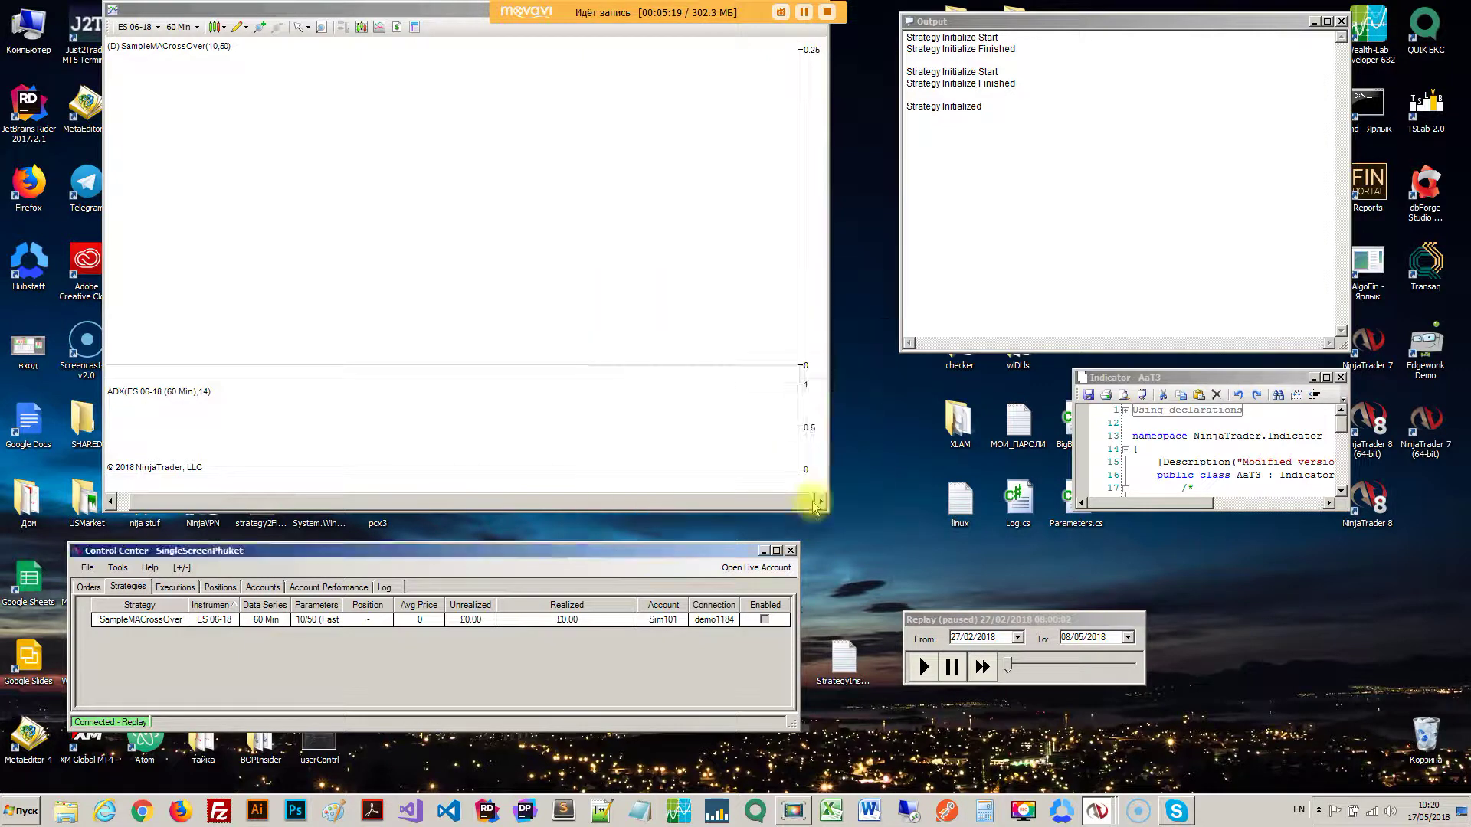
{"action": "right_click", "coordinate": [873, 449]}
{"action": "left_click", "coordinate": [864, 488]}
{"action": "left_click", "coordinate": [66, 811]}
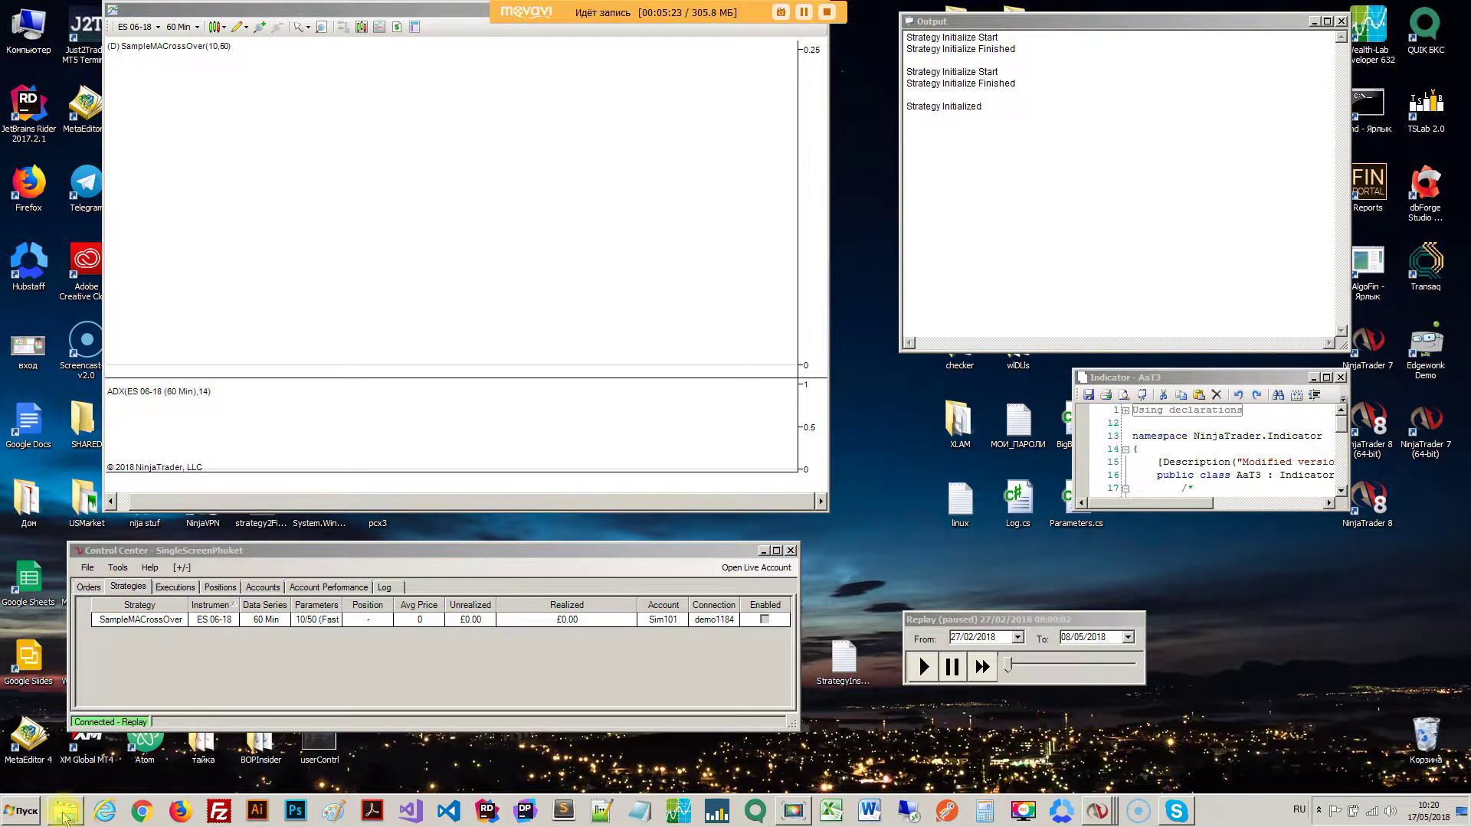
{"action": "left_click", "coordinate": [150, 248]}
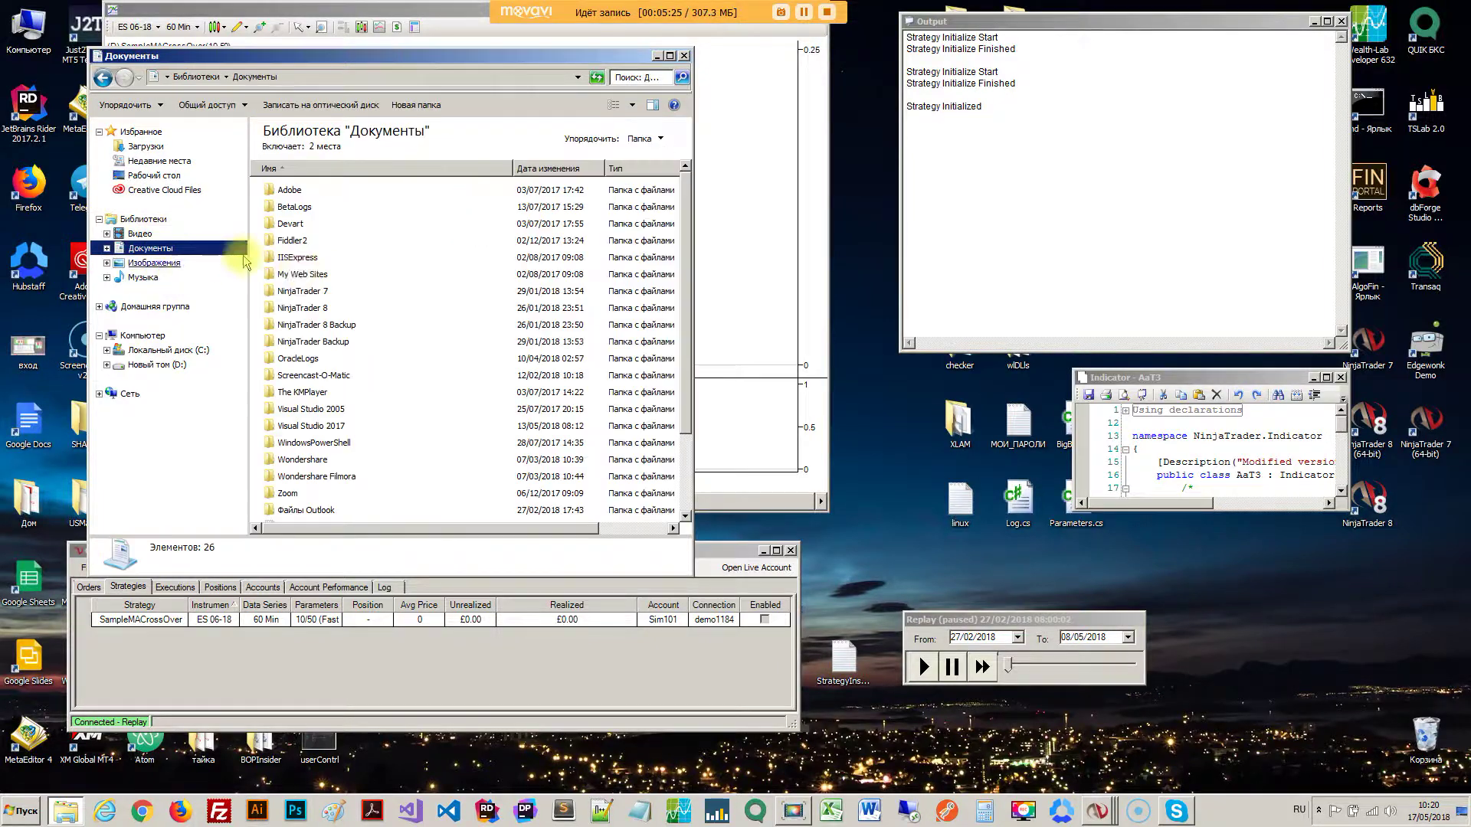
{"action": "double_click", "coordinate": [300, 296]}
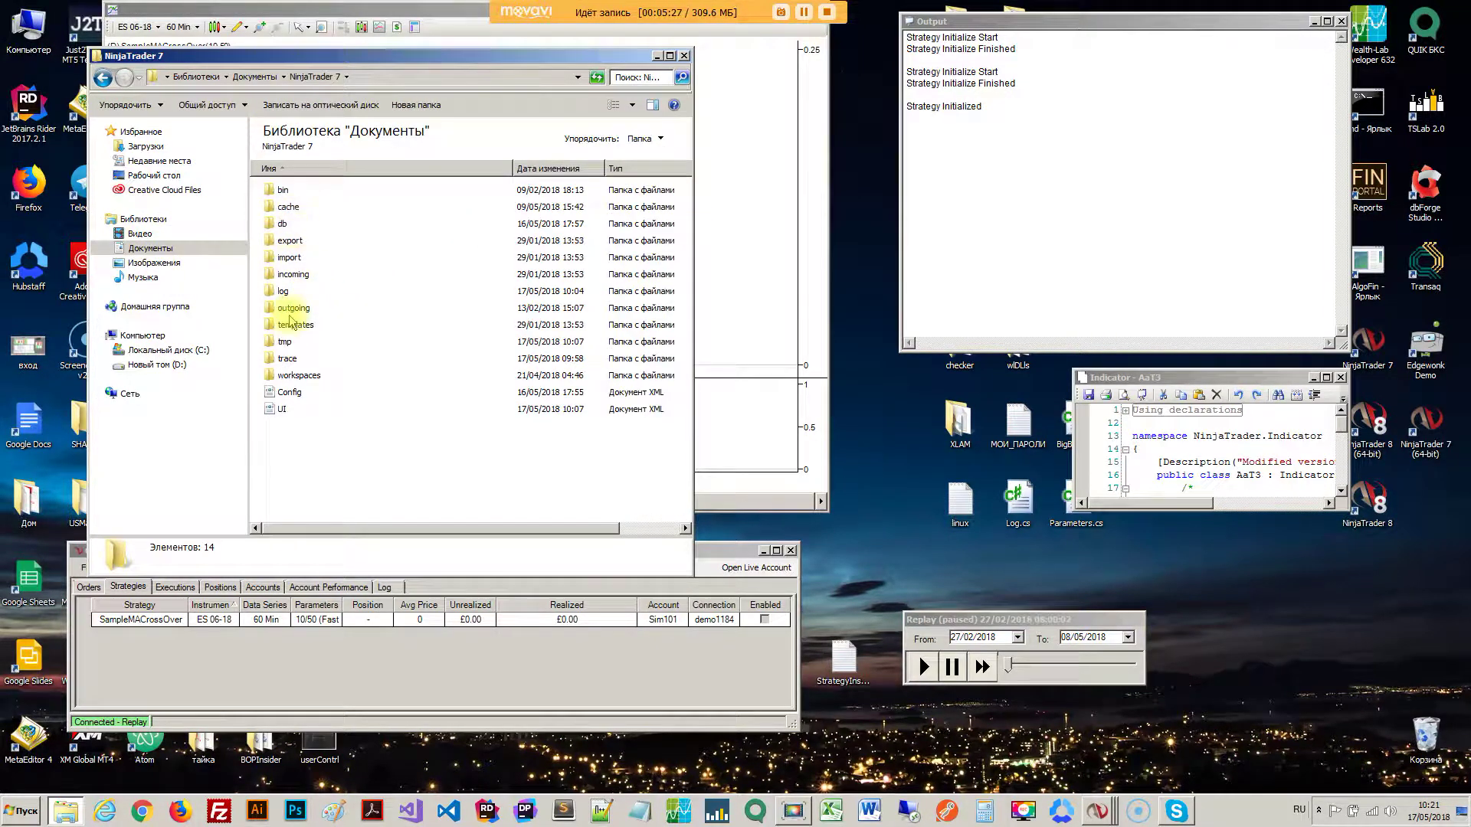
{"action": "double_click", "coordinate": [289, 375]}
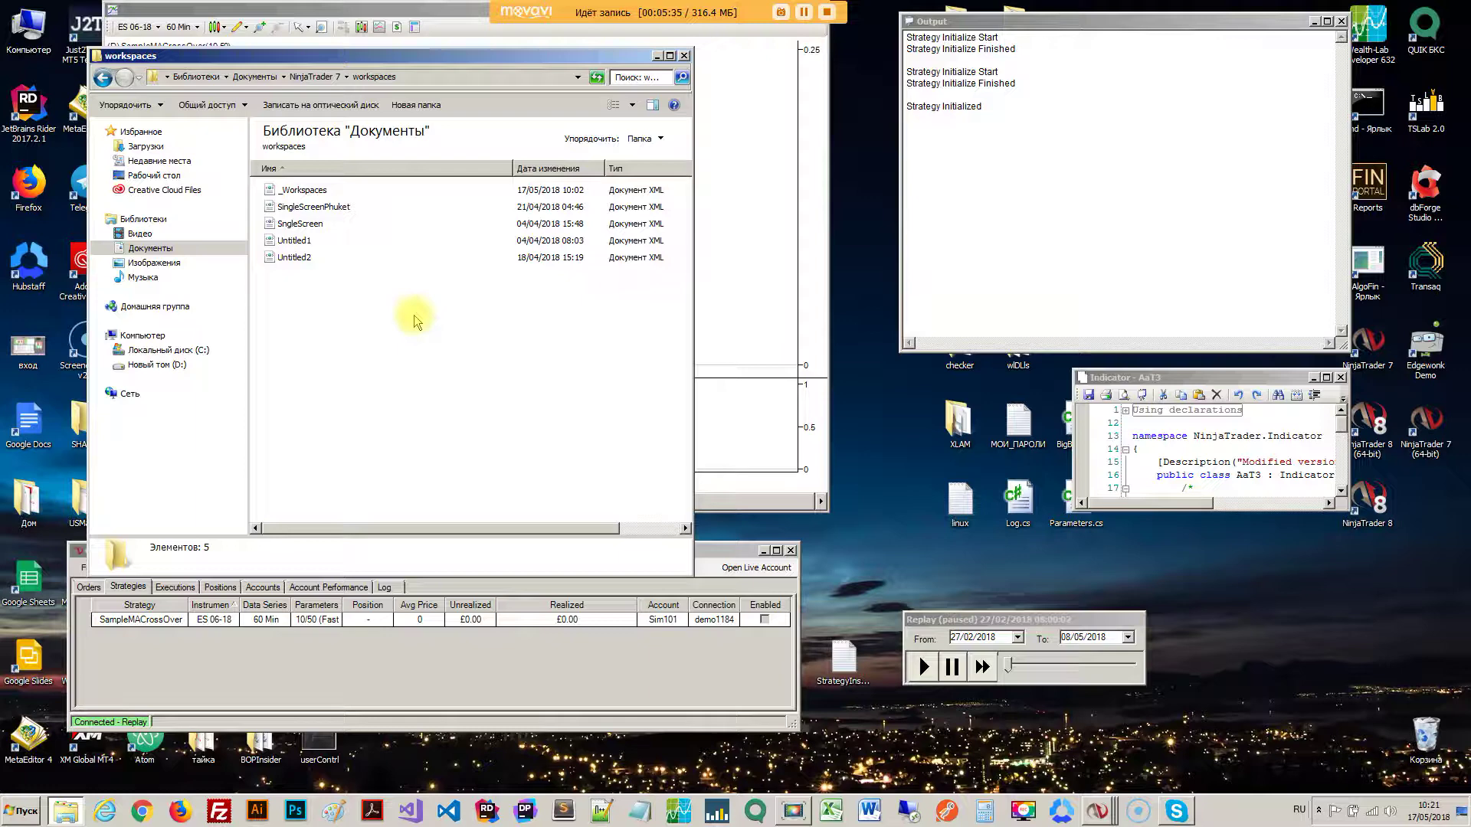
{"action": "left_click", "coordinate": [684, 56]}
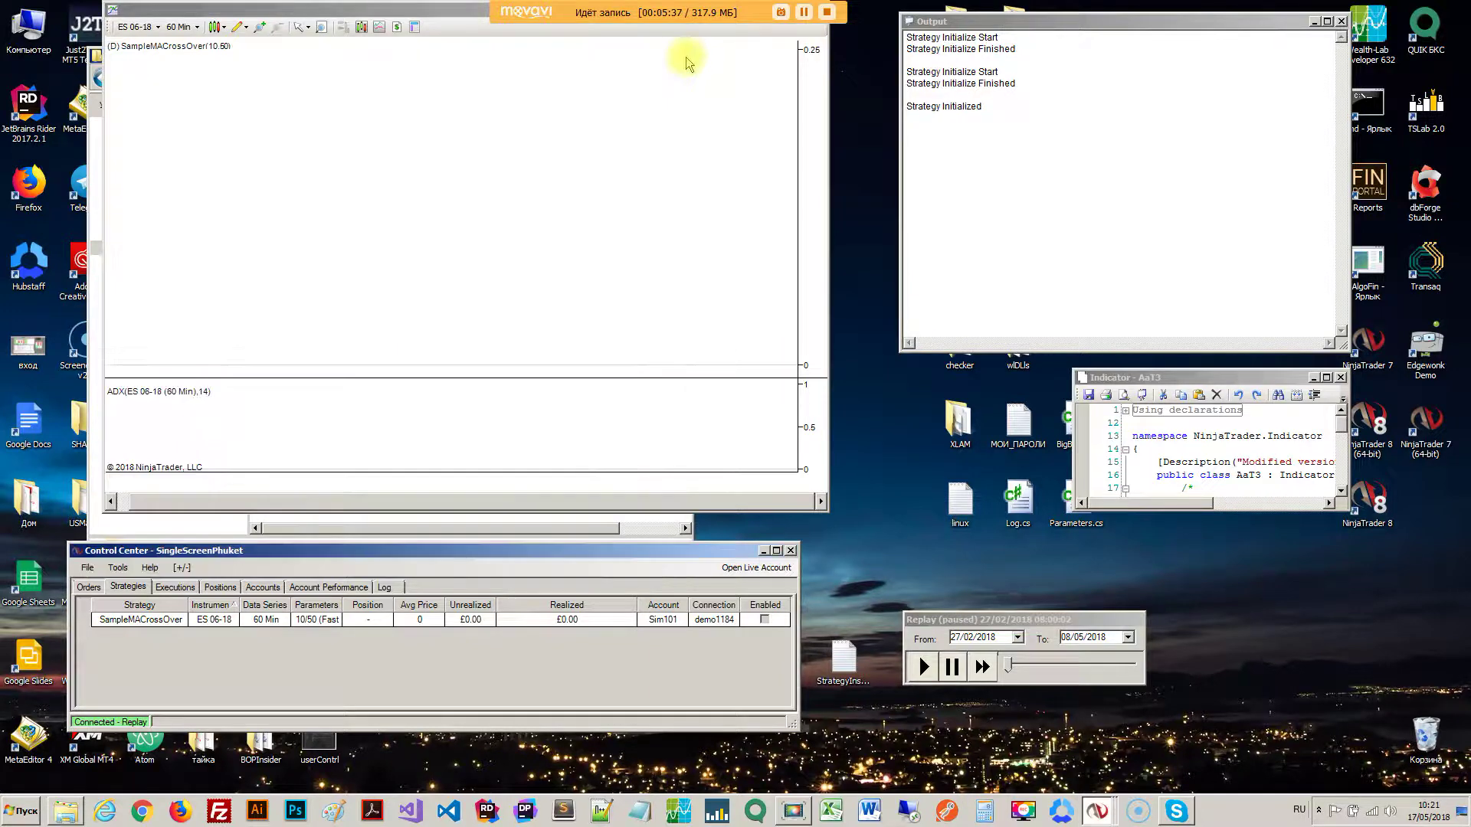
{"action": "left_click_drag", "start_coordinate": [1010, 619], "coordinate": [966, 534]}
- Check the Replay slider's Available Data overview, then close it
{"action": "right_click", "coordinate": [985, 560]}
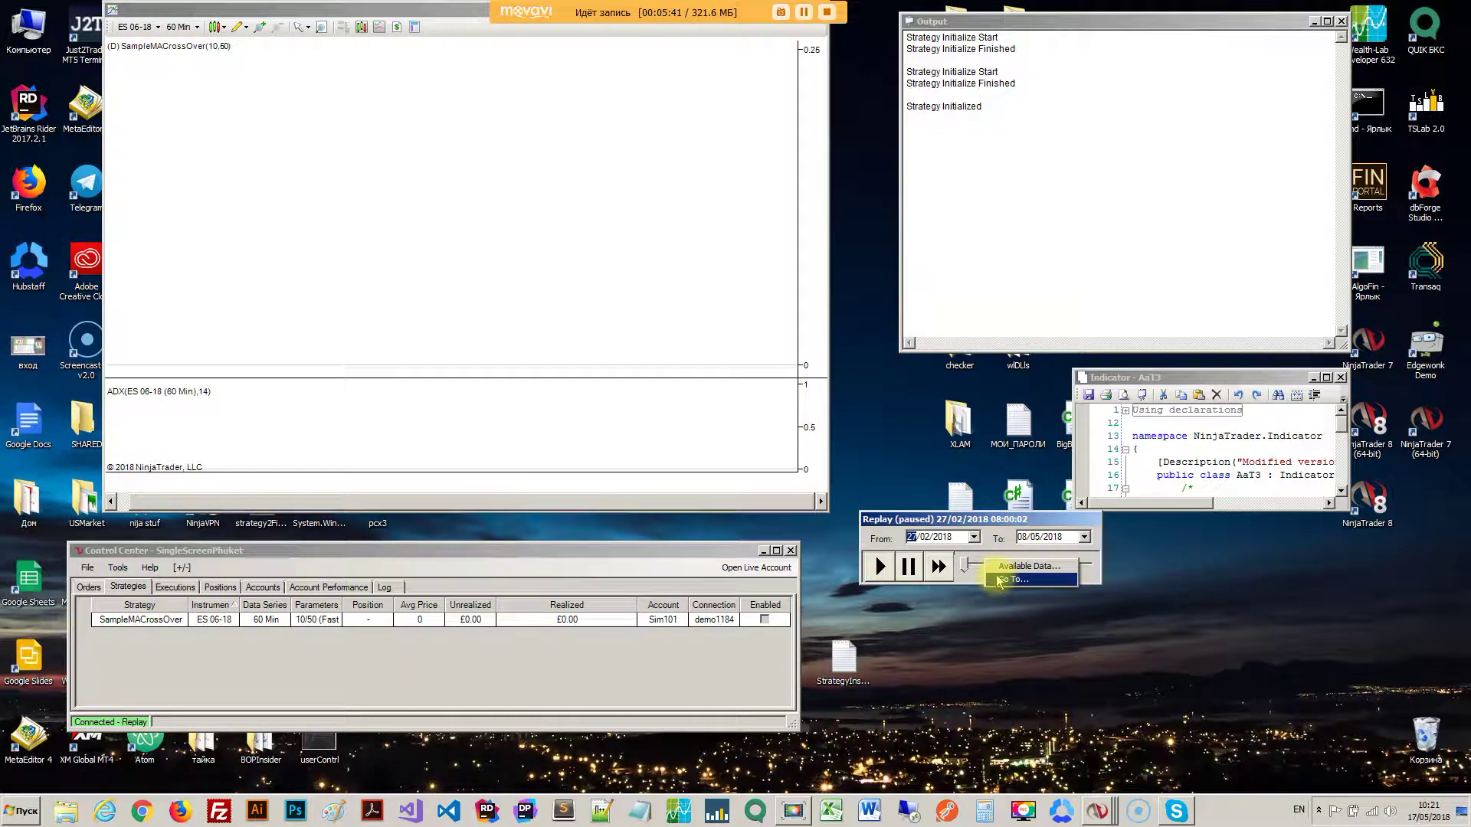
{"action": "left_click", "coordinate": [1012, 566]}
{"action": "left_click_drag", "start_coordinate": [933, 439], "coordinate": [780, 251]}
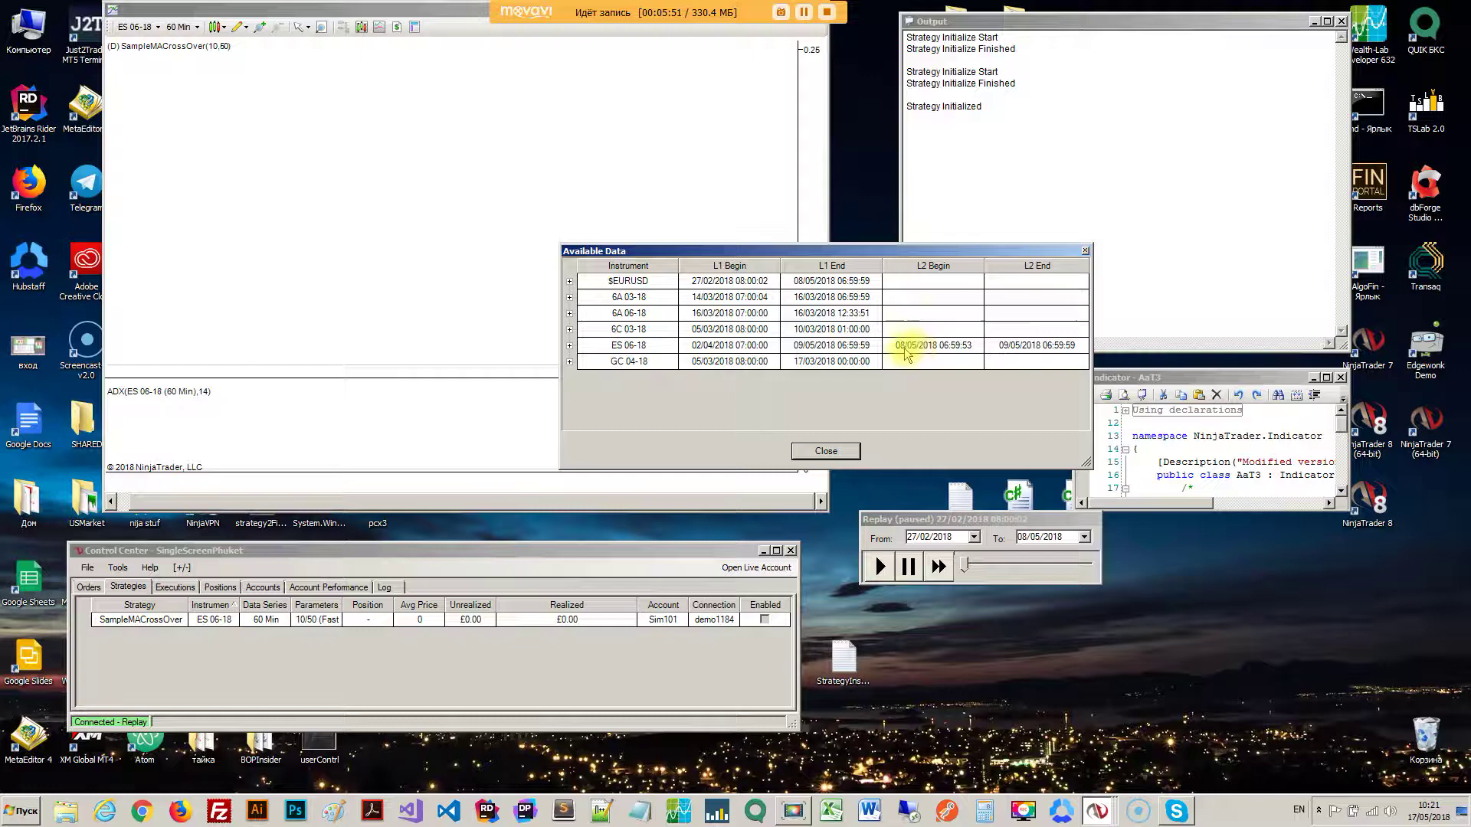
{"action": "left_click", "coordinate": [1085, 251]}
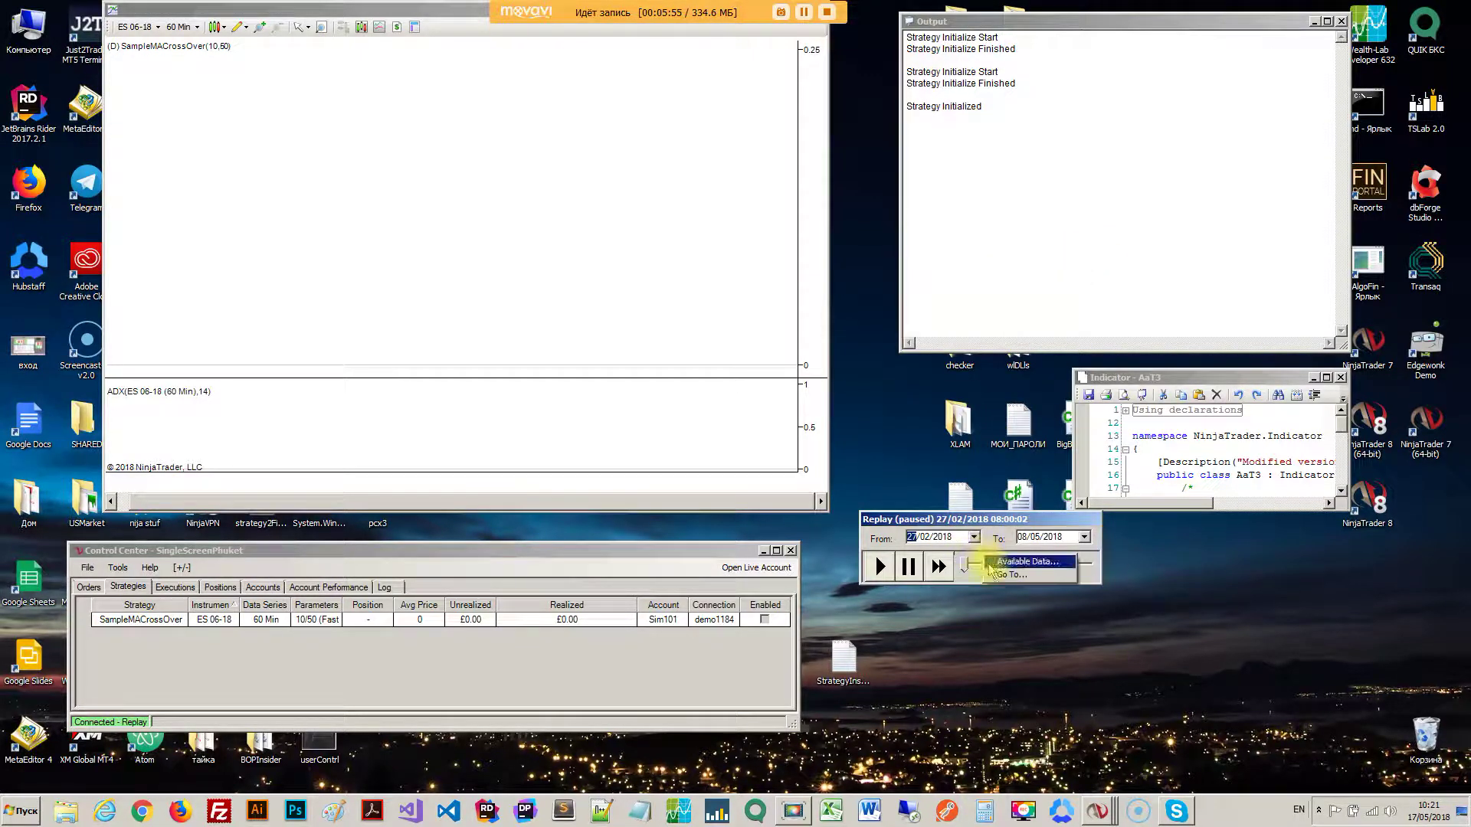
- Jump the replay to 08/05/2018 using Go To
{"action": "left_click", "coordinate": [974, 563]}
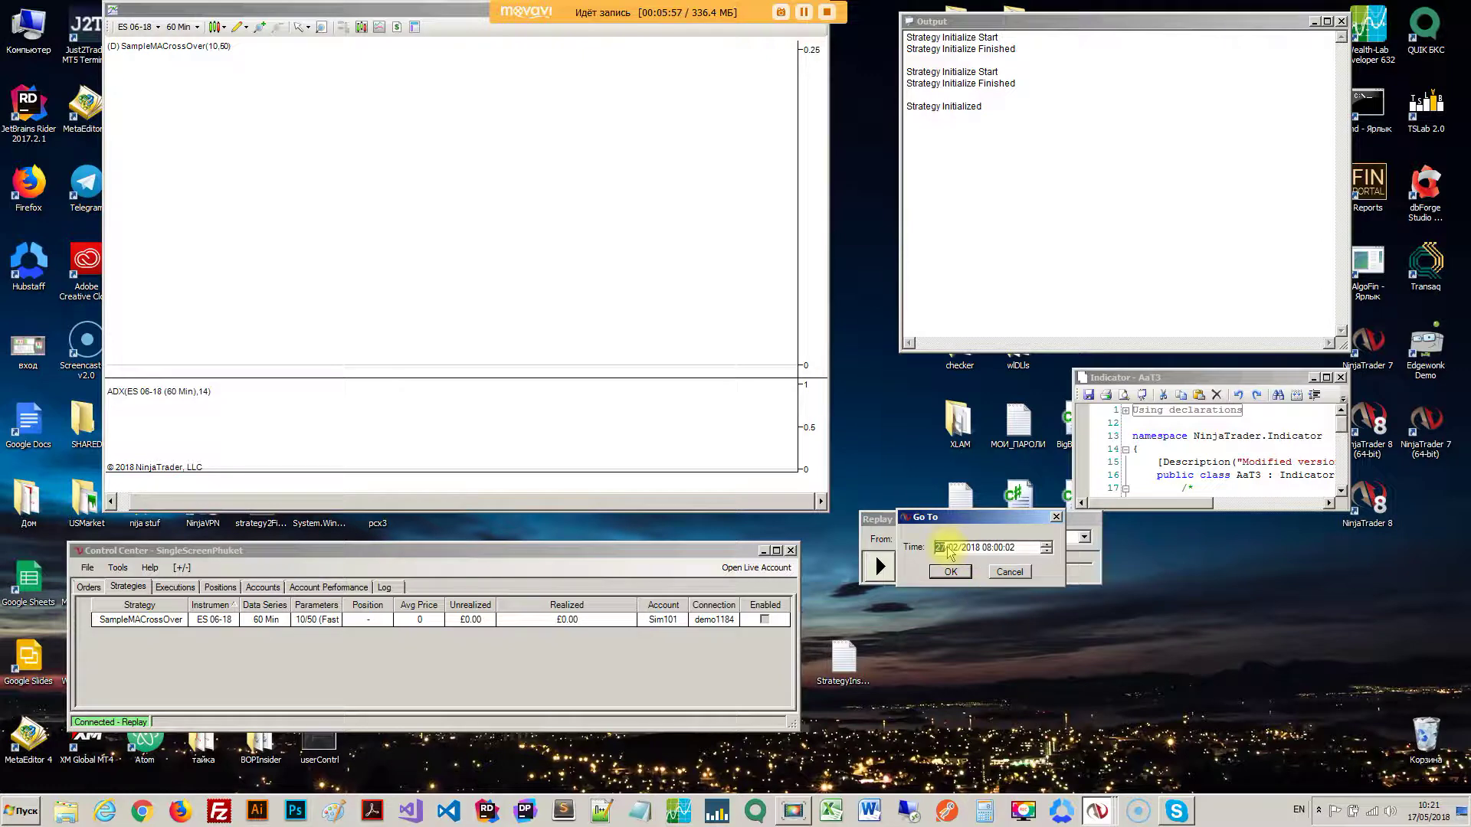
{"action": "type", "text": "0805"}
{"action": "left_click", "coordinate": [950, 576]}
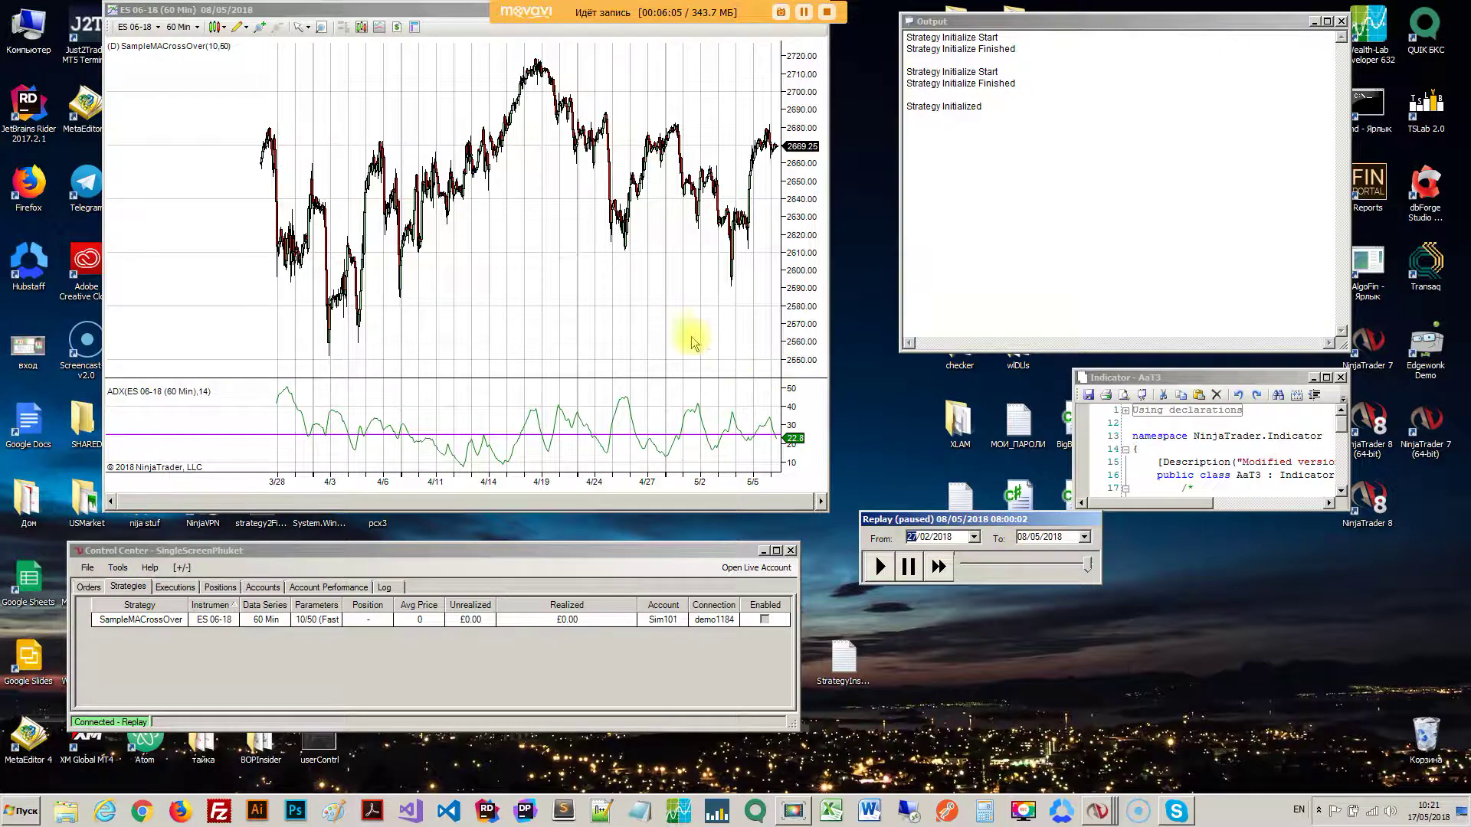
- Set the replay start date to 8 May 2018 and end date to 09/05/2018
{"action": "left_click_drag", "start_coordinate": [689, 328], "coordinate": [503, 328]}
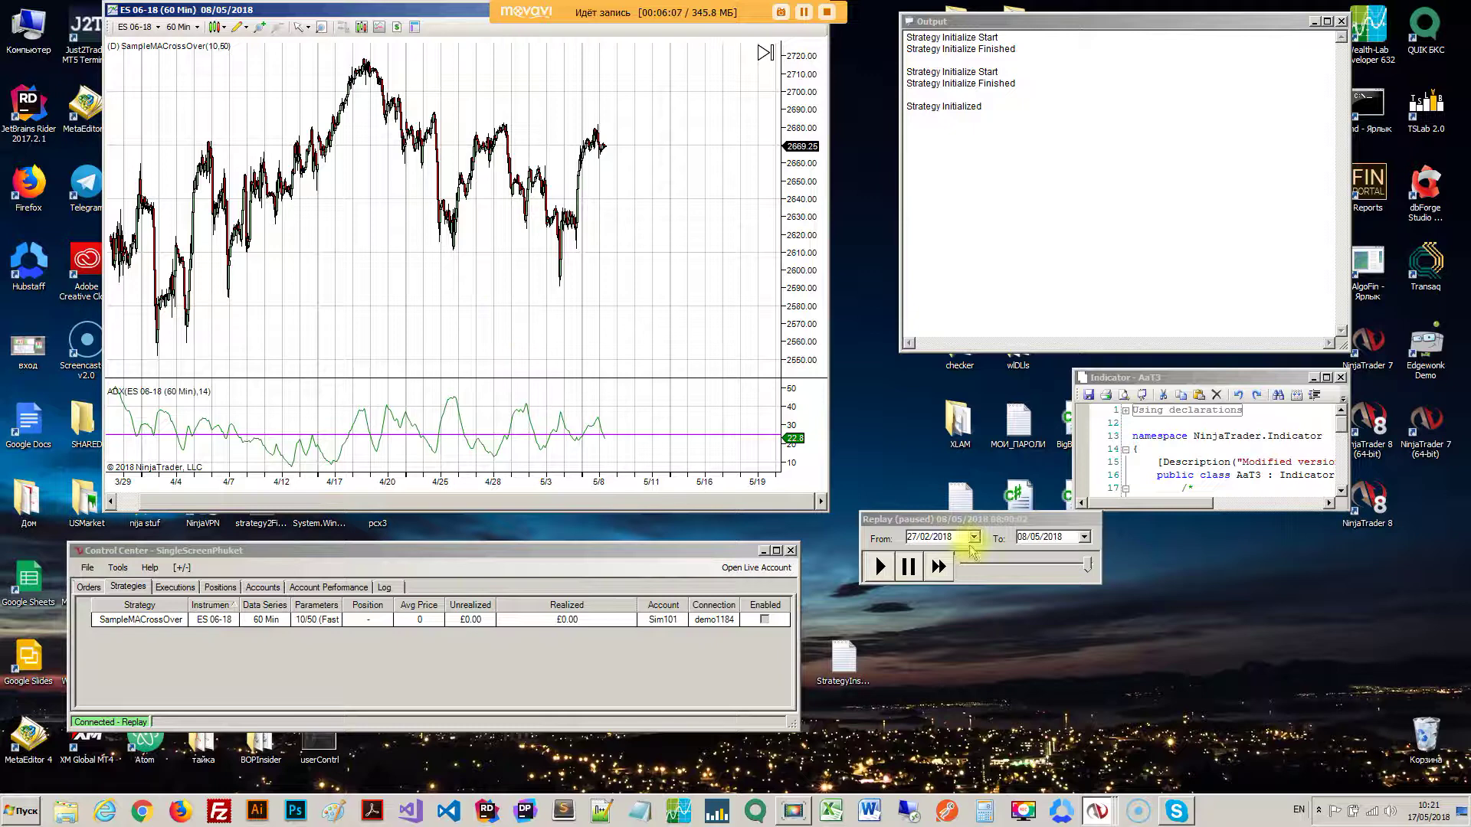
{"action": "left_click", "coordinate": [913, 538]}
{"action": "left_click", "coordinate": [974, 537]}
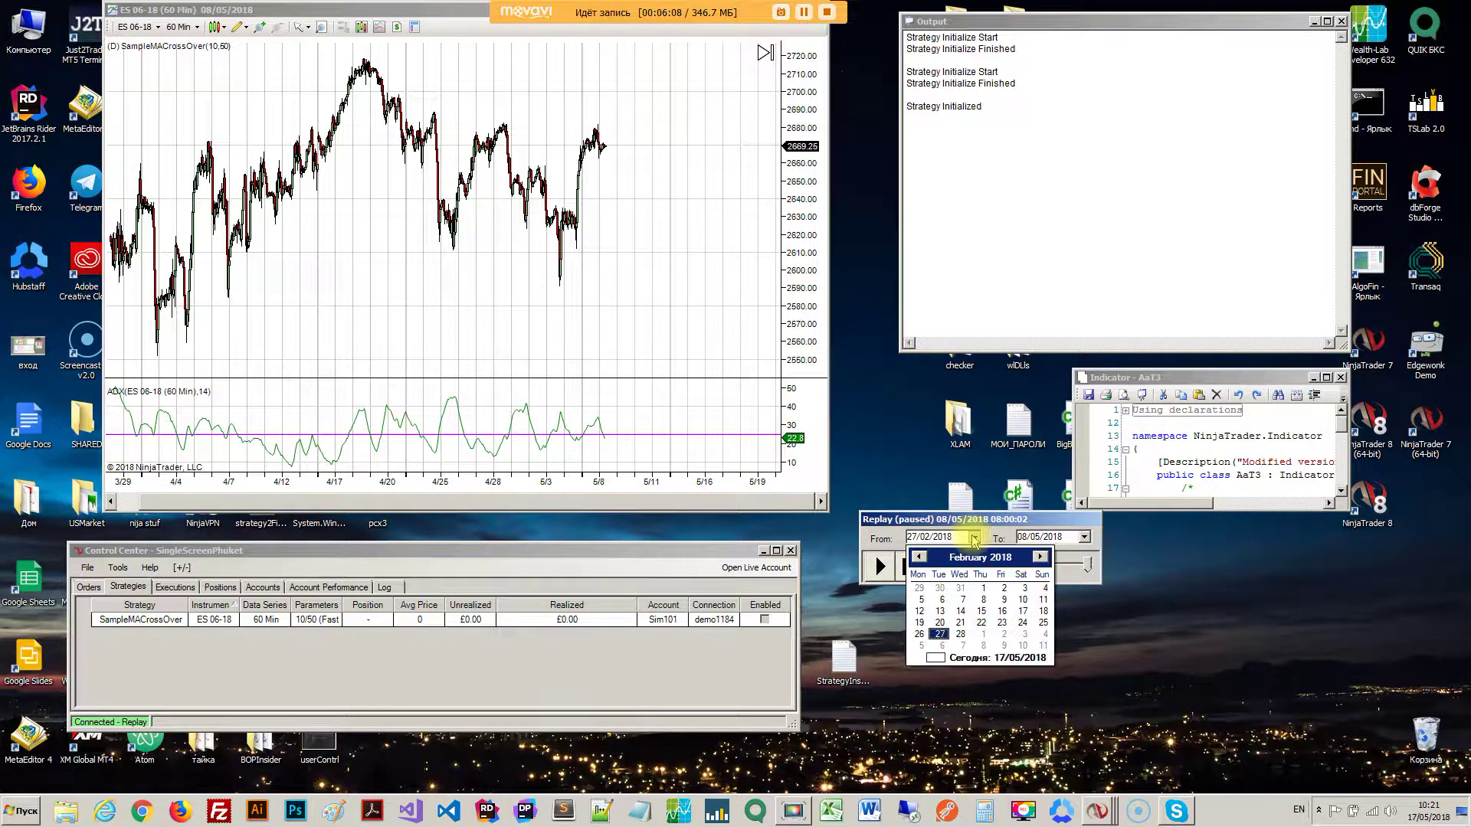
{"action": "left_click", "coordinate": [1041, 558]}
{"action": "left_click", "coordinate": [1041, 558]}
{"action": "left_click", "coordinate": [1041, 558]}
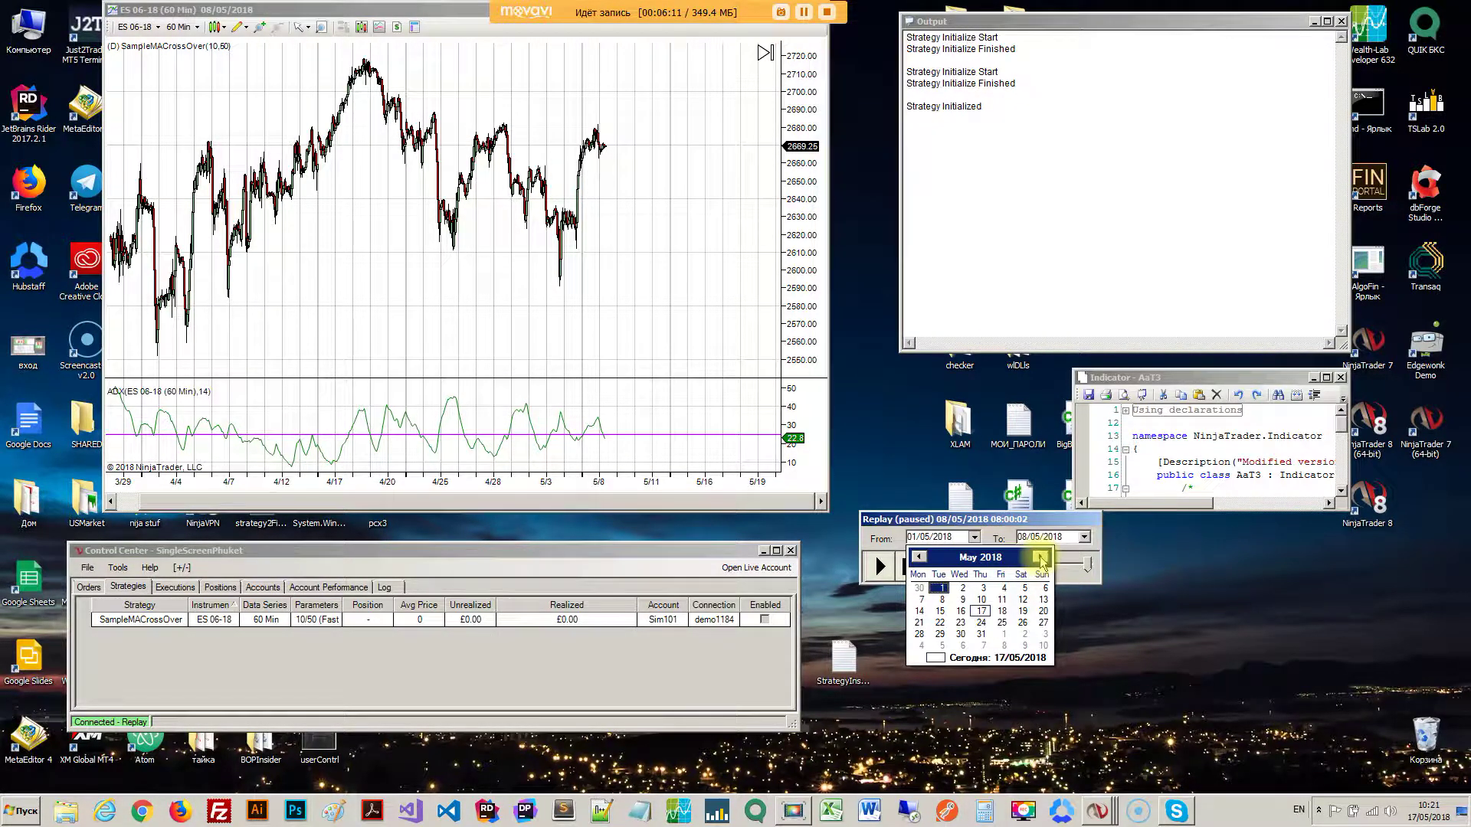
{"action": "left_click", "coordinate": [943, 599]}
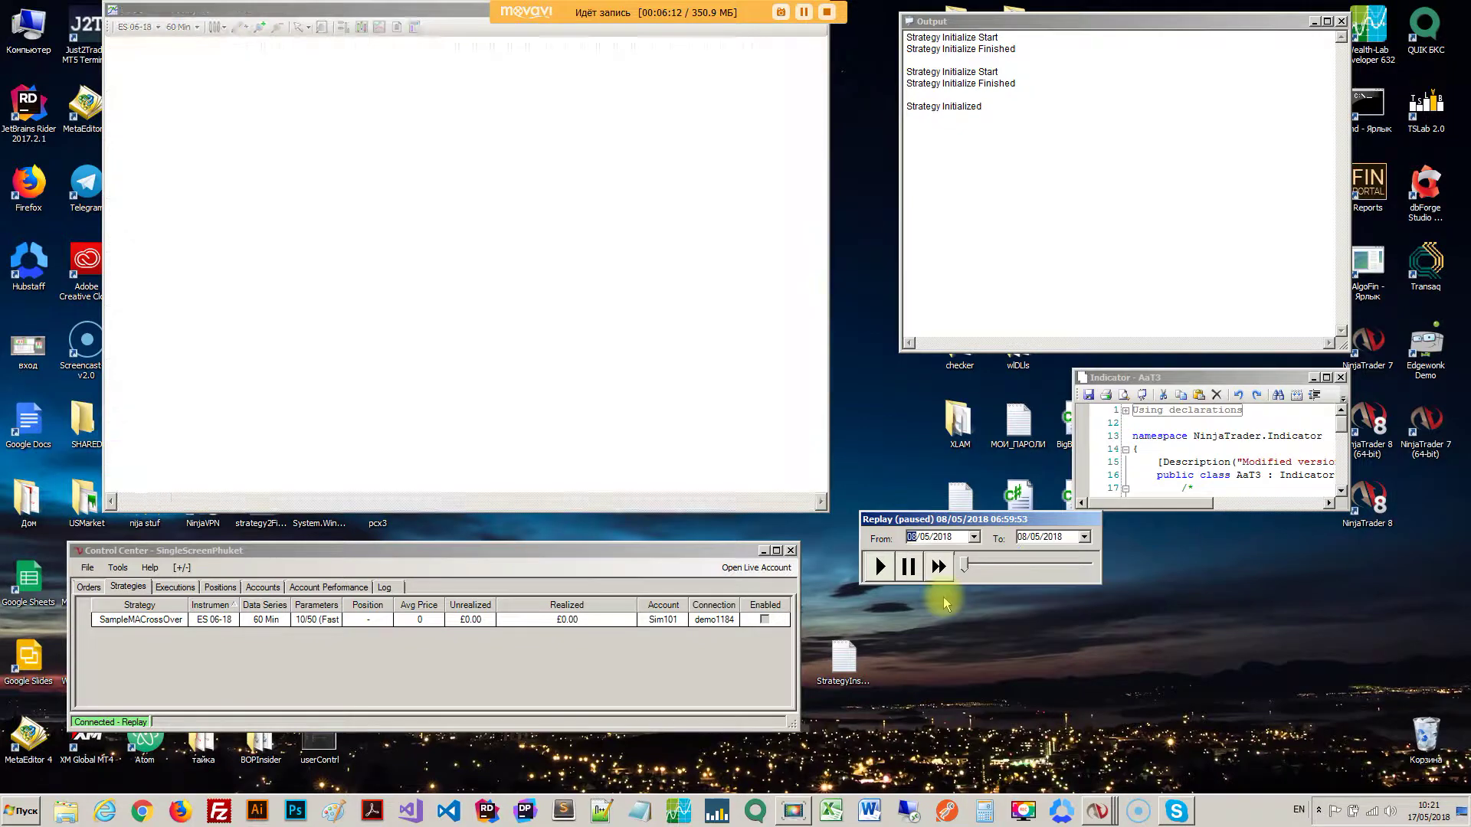
{"action": "left_click", "coordinate": [1085, 537]}
{"action": "left_click", "coordinate": [1073, 599]}
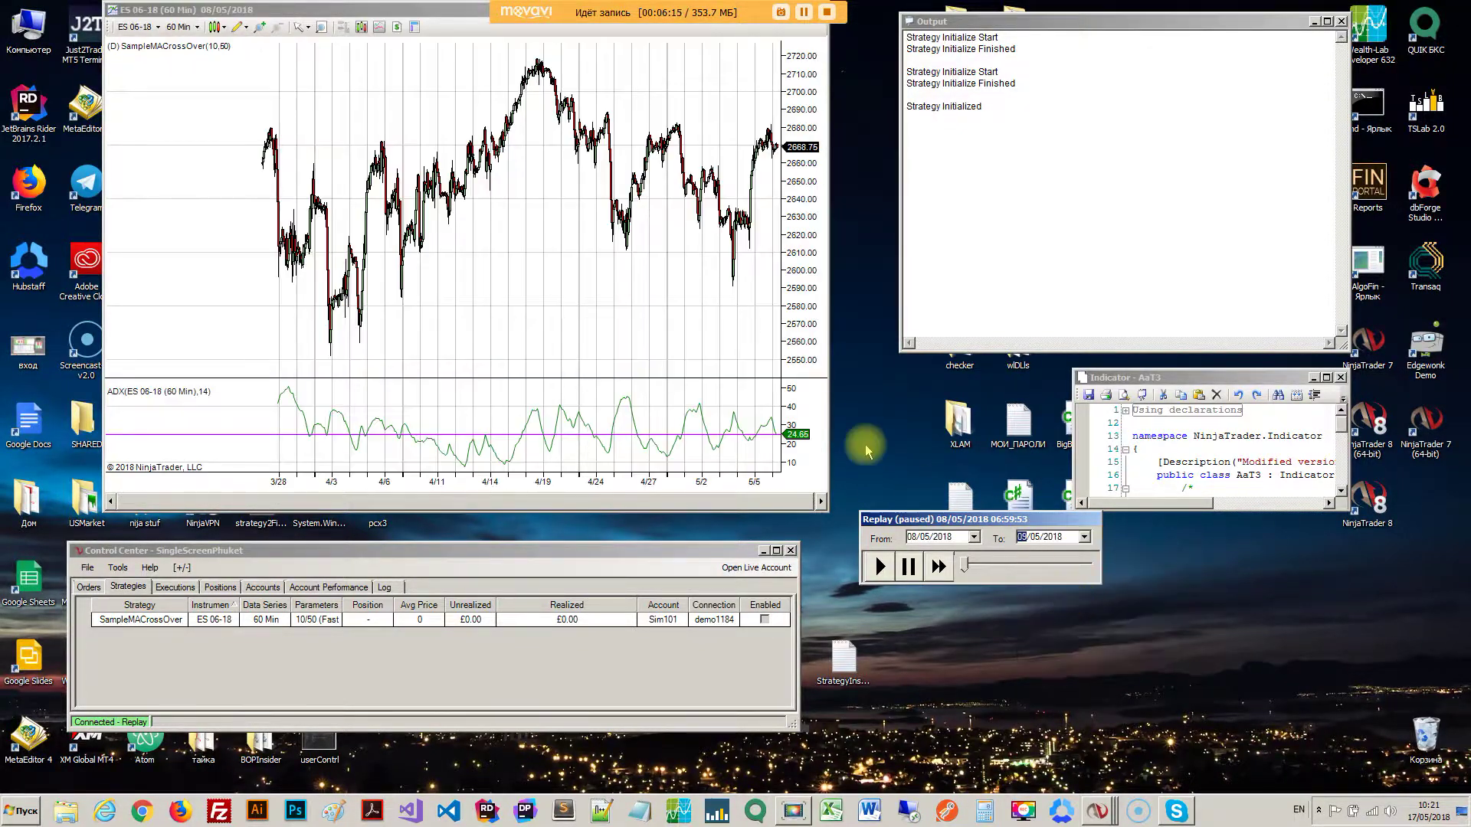
- Start the market replay and raise its speed to 500x, widening the chart bars
{"action": "left_click_drag", "start_coordinate": [615, 496], "coordinate": [455, 494]}
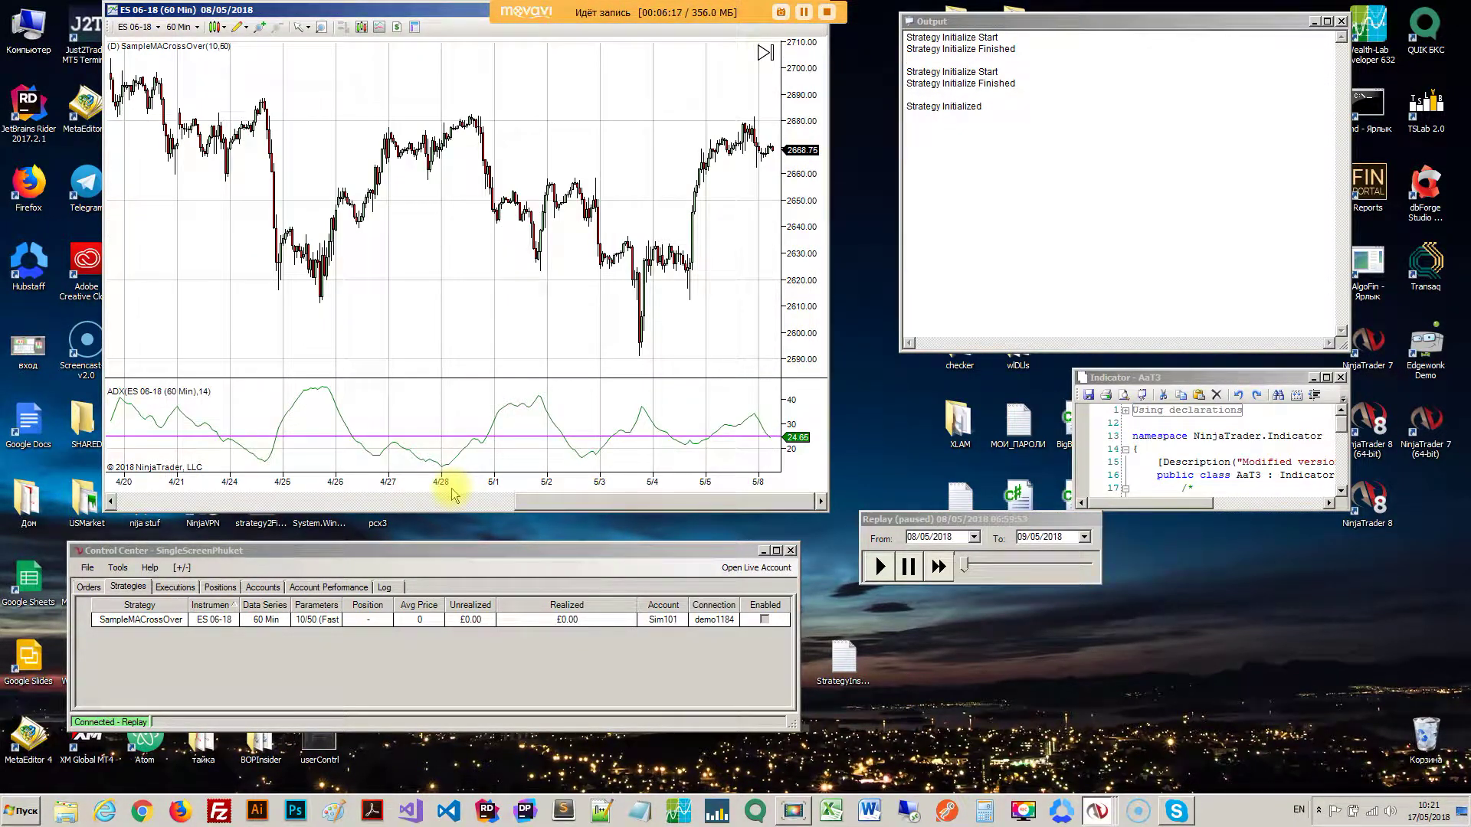
{"action": "left_click", "coordinate": [880, 567]}
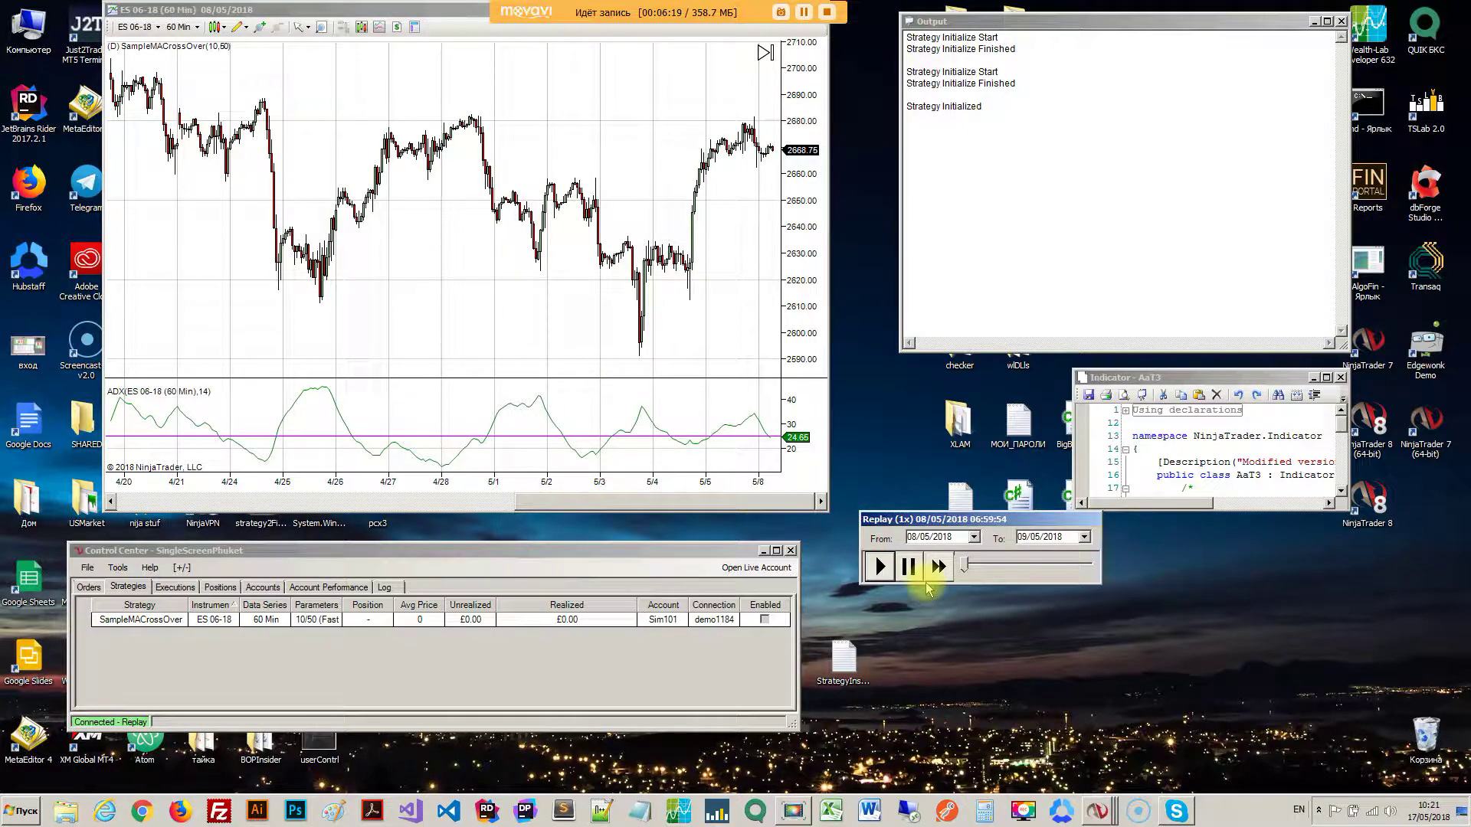
{"action": "left_click", "coordinate": [938, 567]}
{"action": "left_click", "coordinate": [939, 567]}
{"action": "left_click", "coordinate": [939, 567]}
{"action": "left_click", "coordinate": [723, 491]}
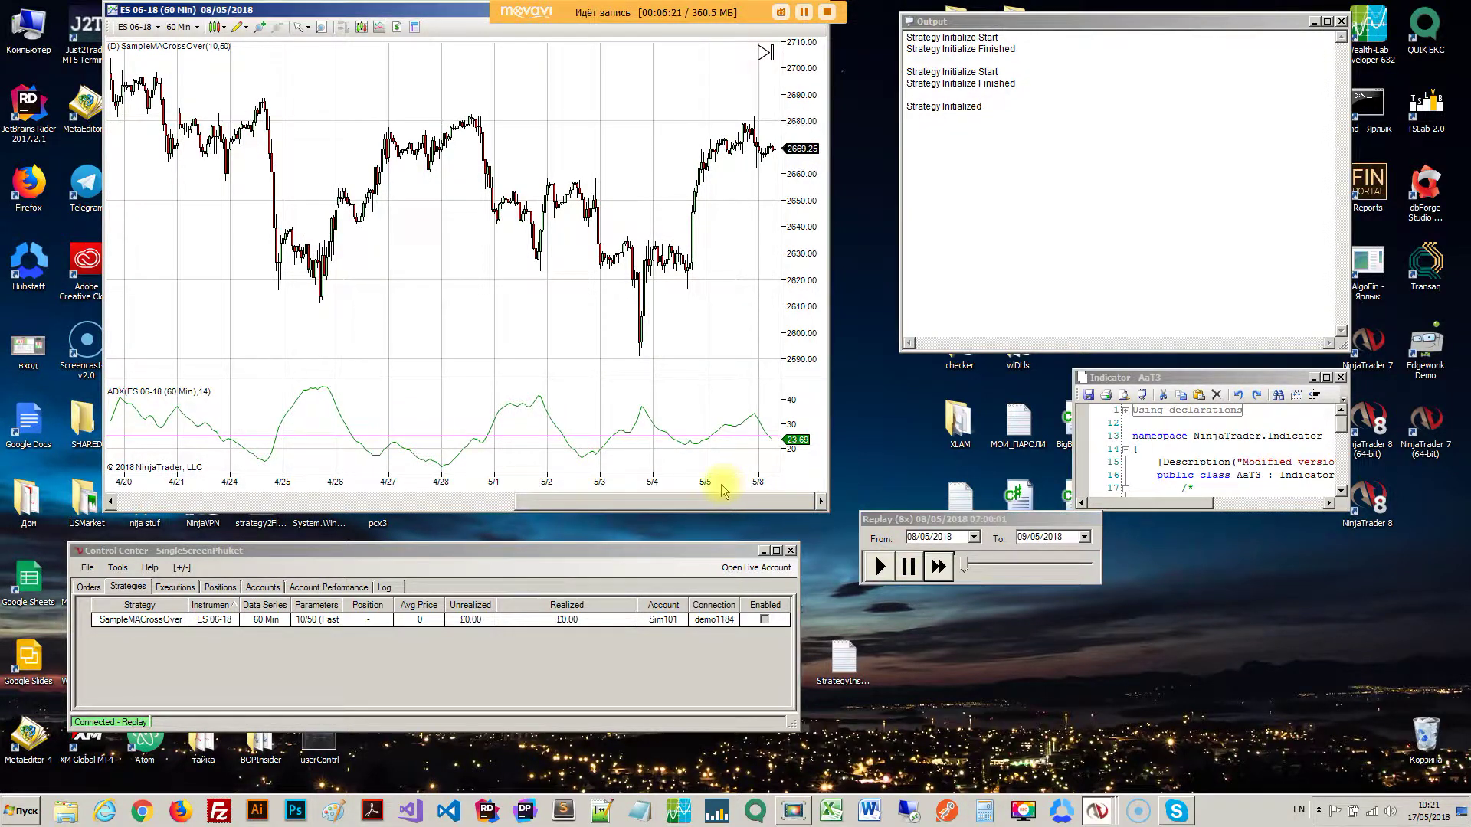
{"action": "left_click_drag", "start_coordinate": [722, 490], "coordinate": [659, 483]}
{"action": "left_click_drag", "start_coordinate": [688, 347], "coordinate": [511, 341]}
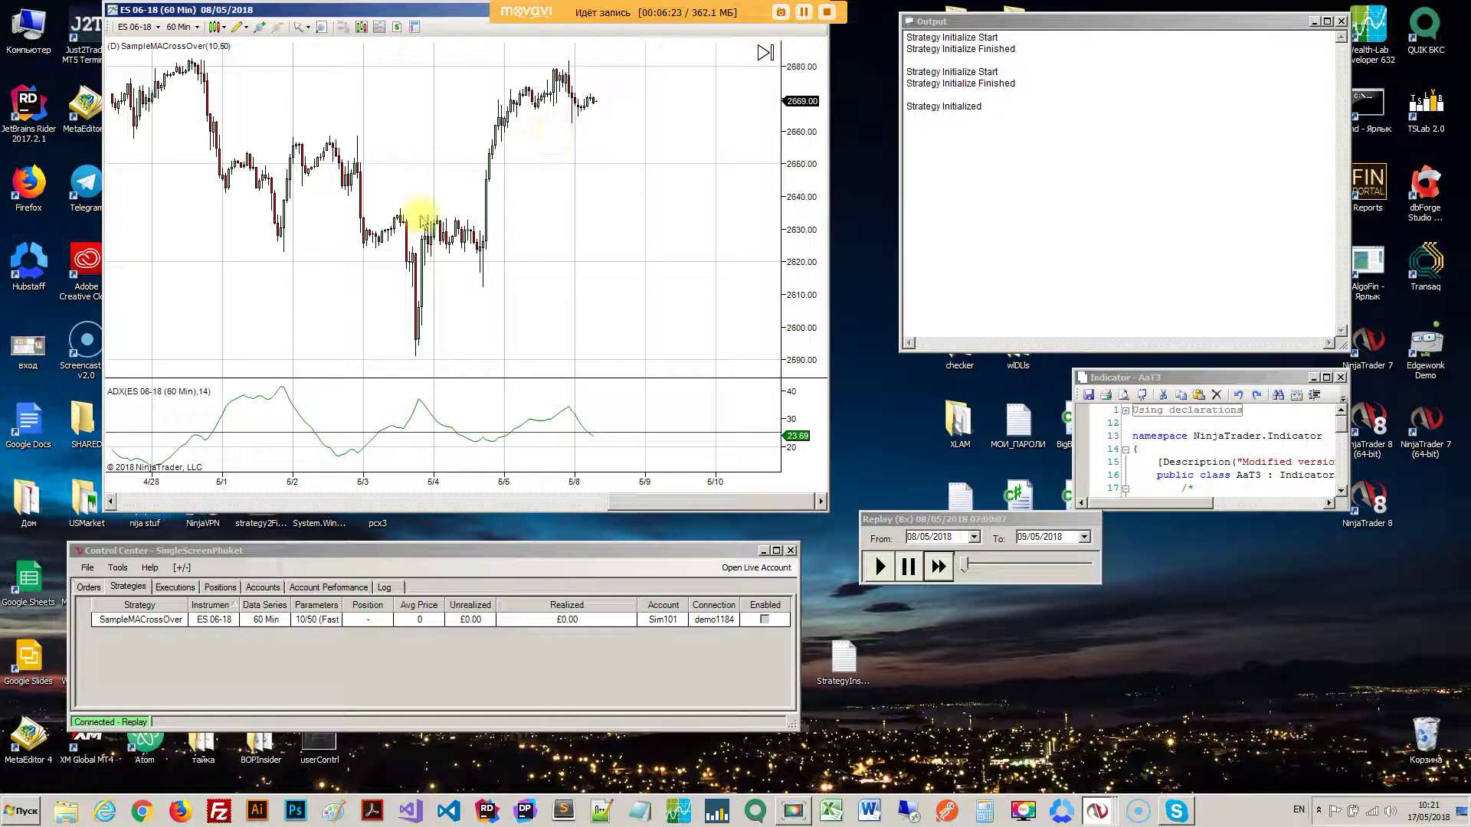
{"action": "left_click", "coordinate": [943, 576]}
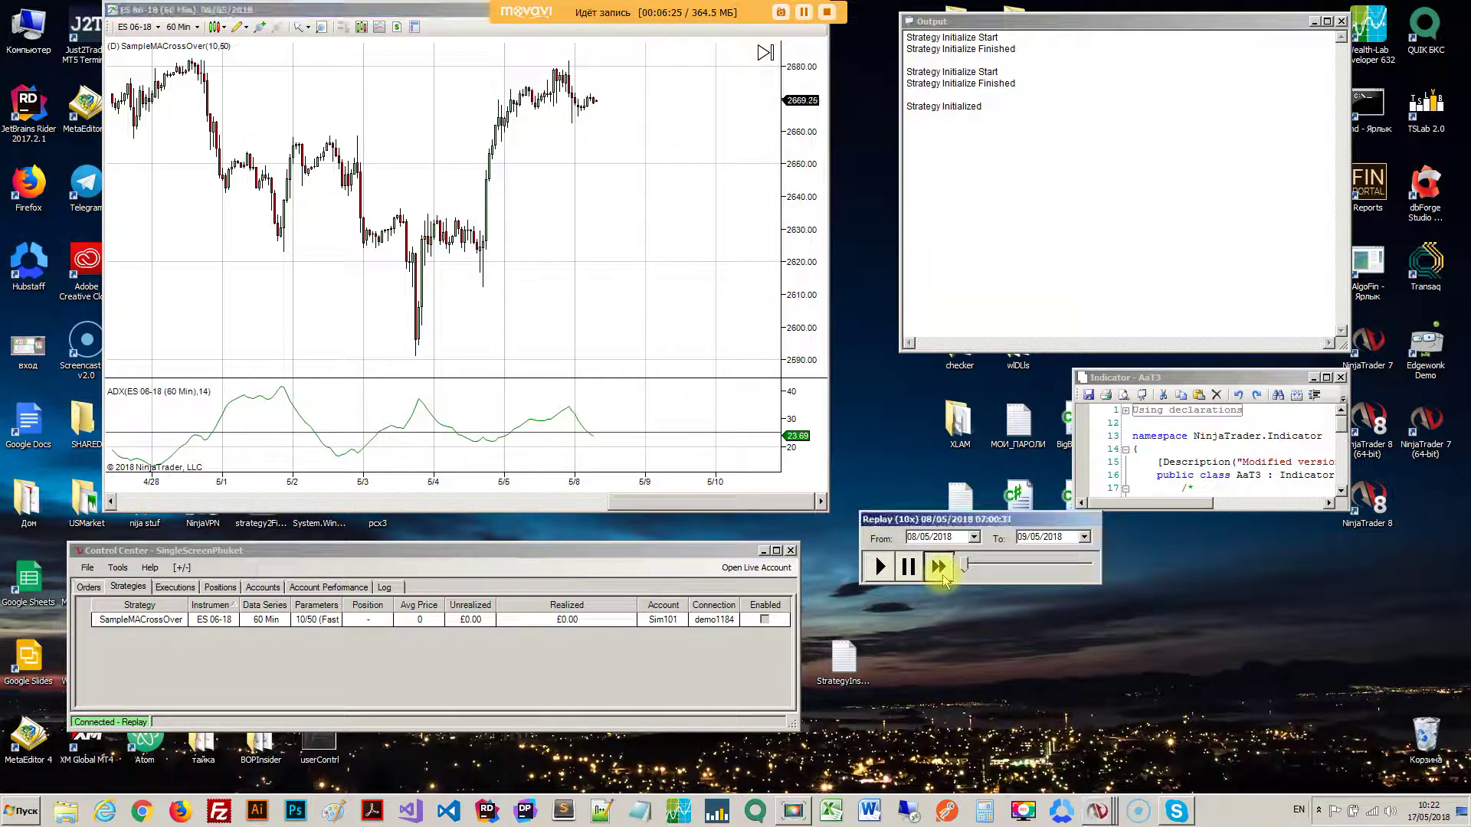
{"action": "left_click", "coordinate": [943, 576]}
{"action": "left_click", "coordinate": [943, 576]}
{"action": "left_click", "coordinate": [943, 576]}
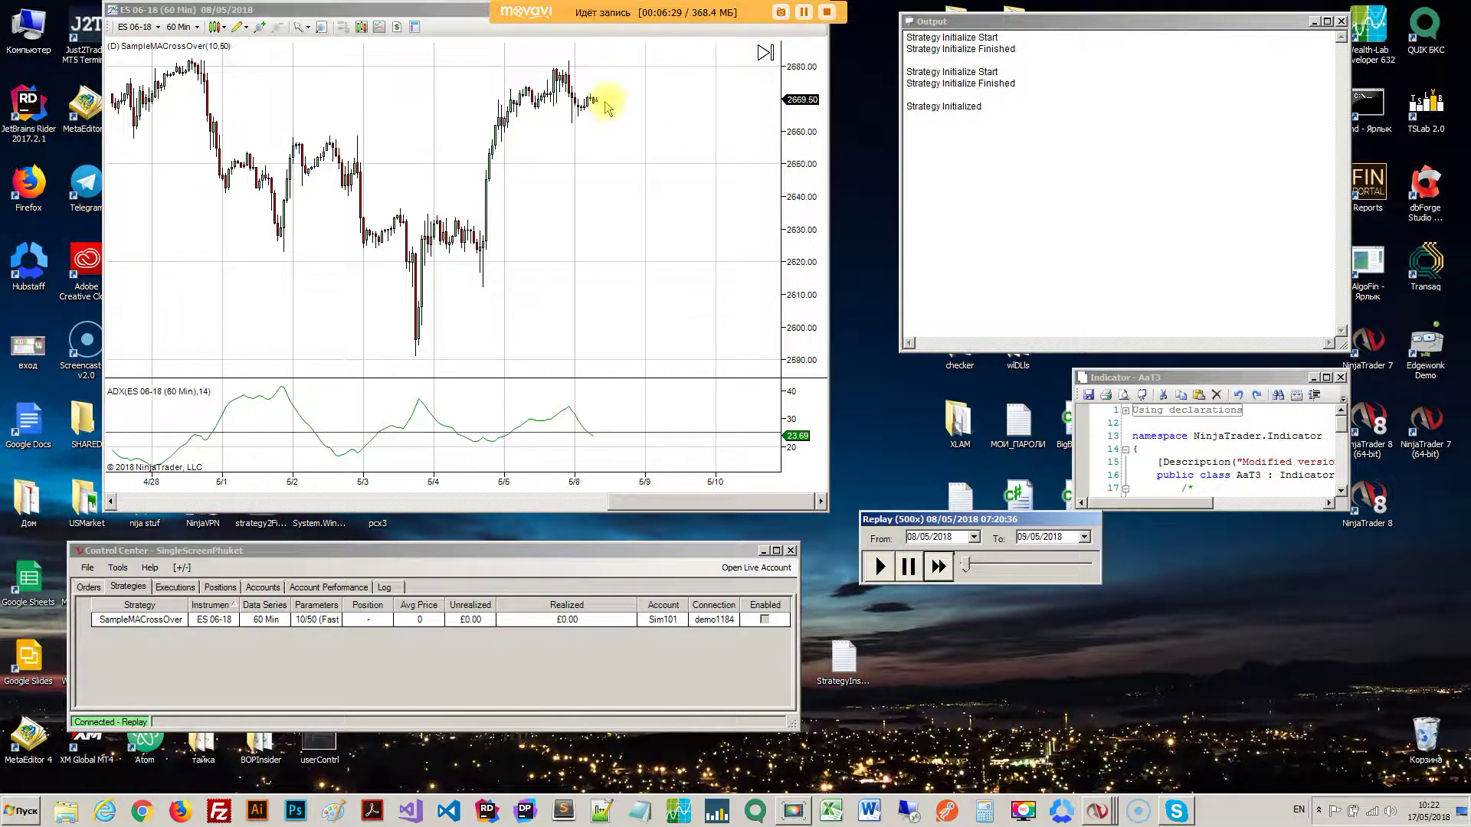
- Zoom the ES chart onto about 5/7–5/10 and move the Replay window down-left
{"action": "left_click_drag", "start_coordinate": [797, 191], "coordinate": [779, 98]}
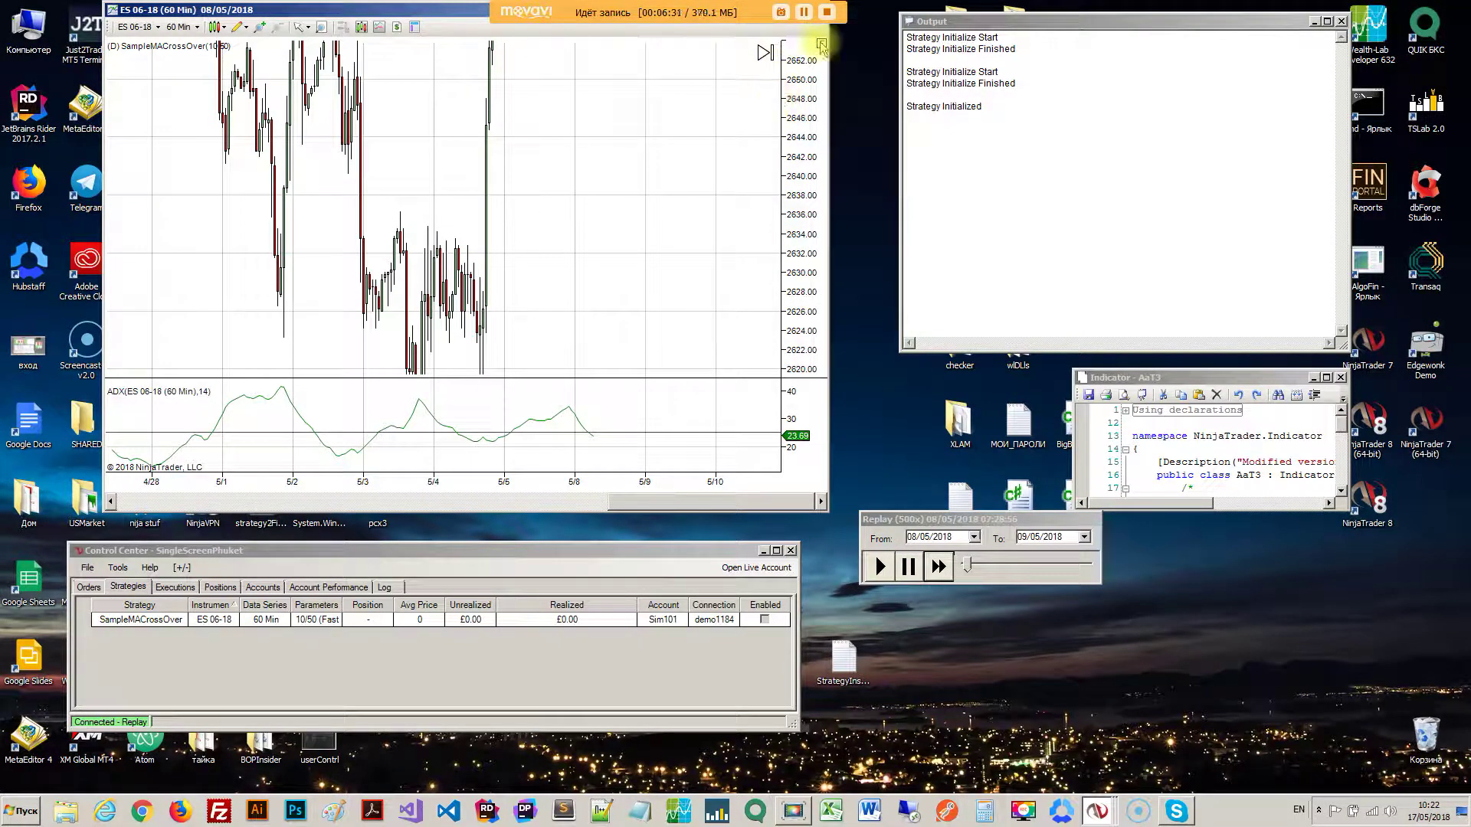
{"action": "left_click_drag", "start_coordinate": [673, 481], "coordinate": [581, 483]}
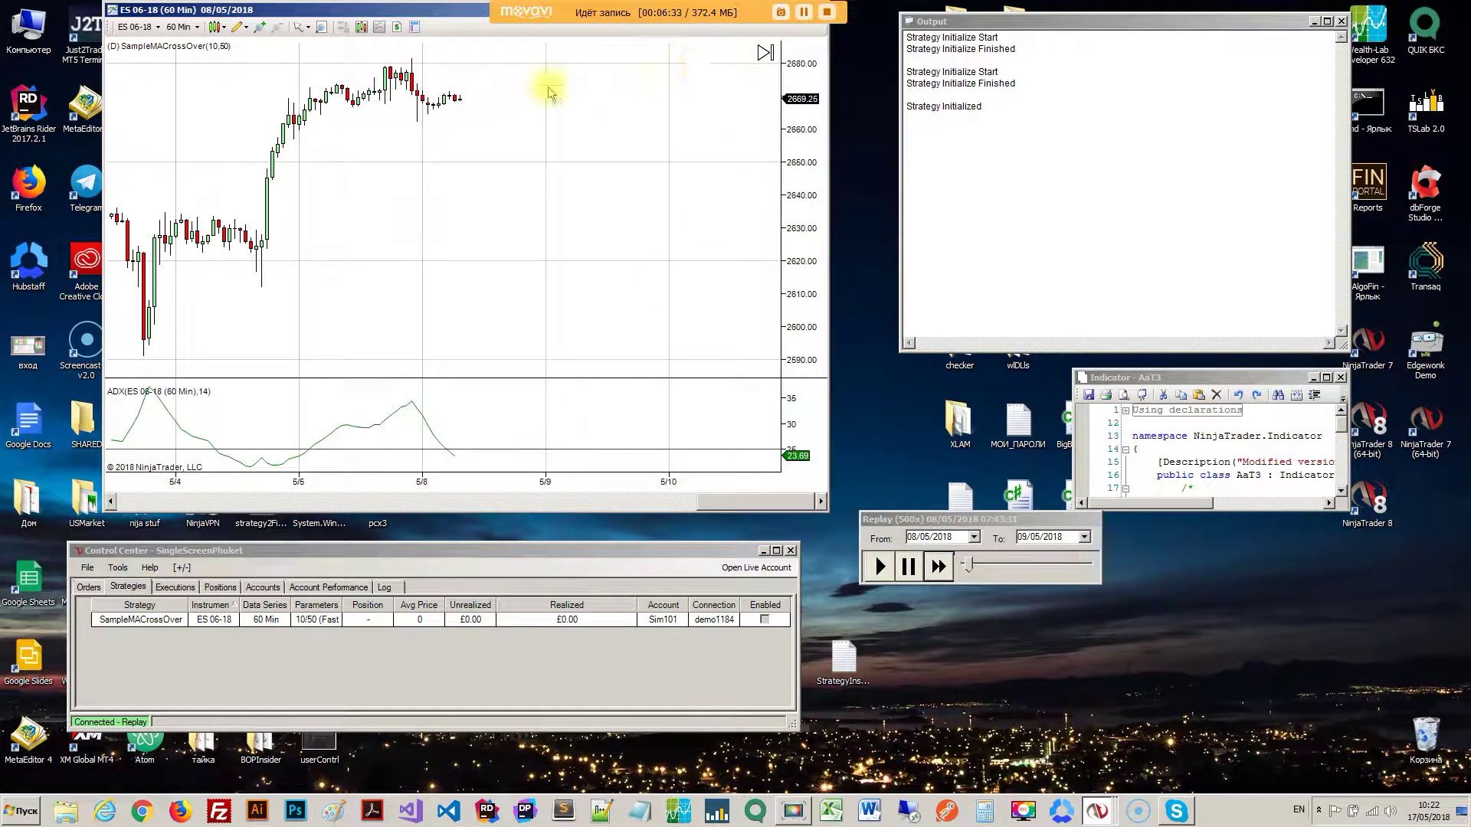
{"action": "left_click_drag", "start_coordinate": [694, 483], "coordinate": [610, 483]}
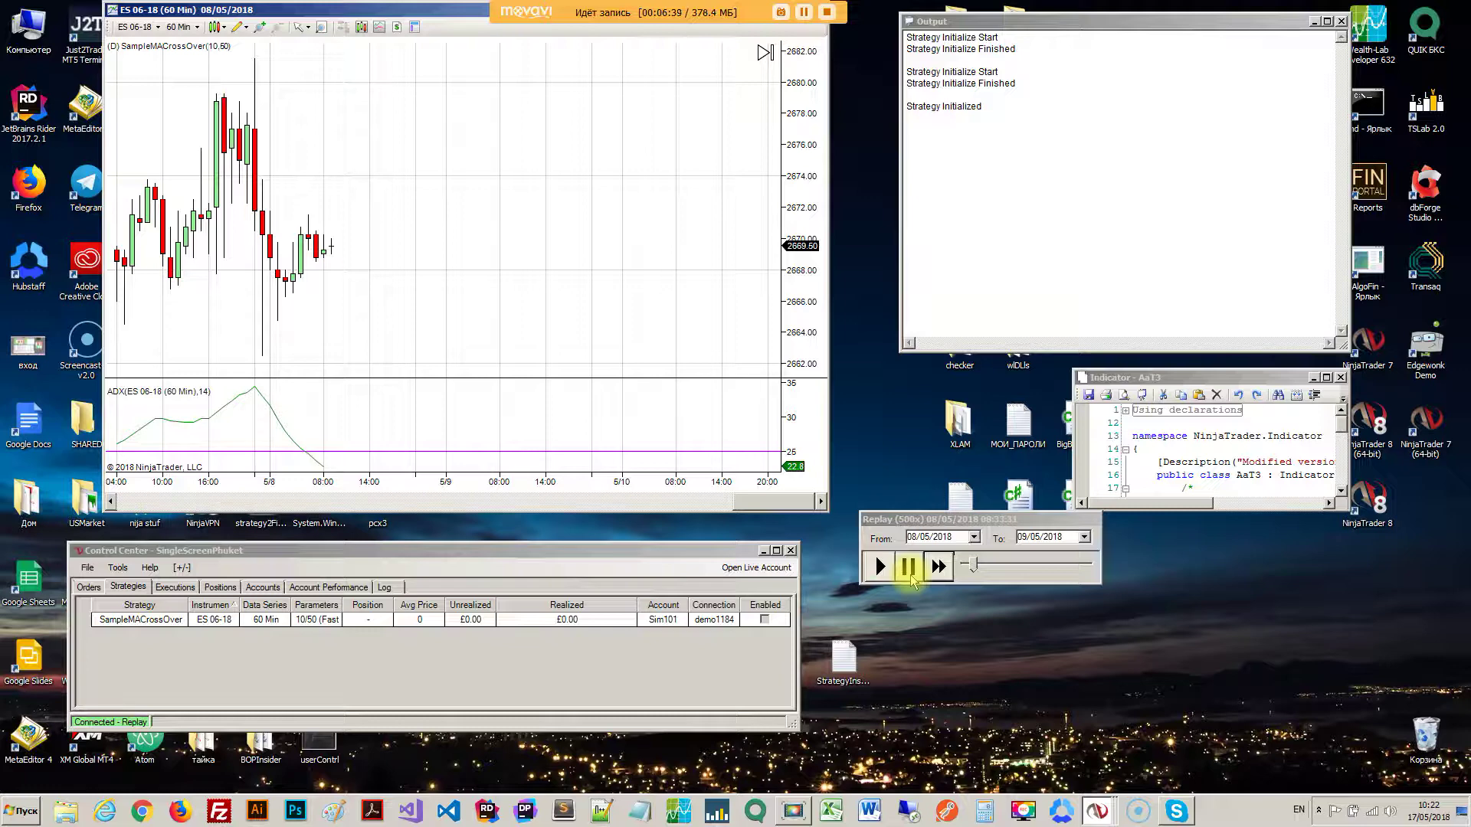
{"action": "left_click_drag", "start_coordinate": [920, 519], "coordinate": [897, 550]}
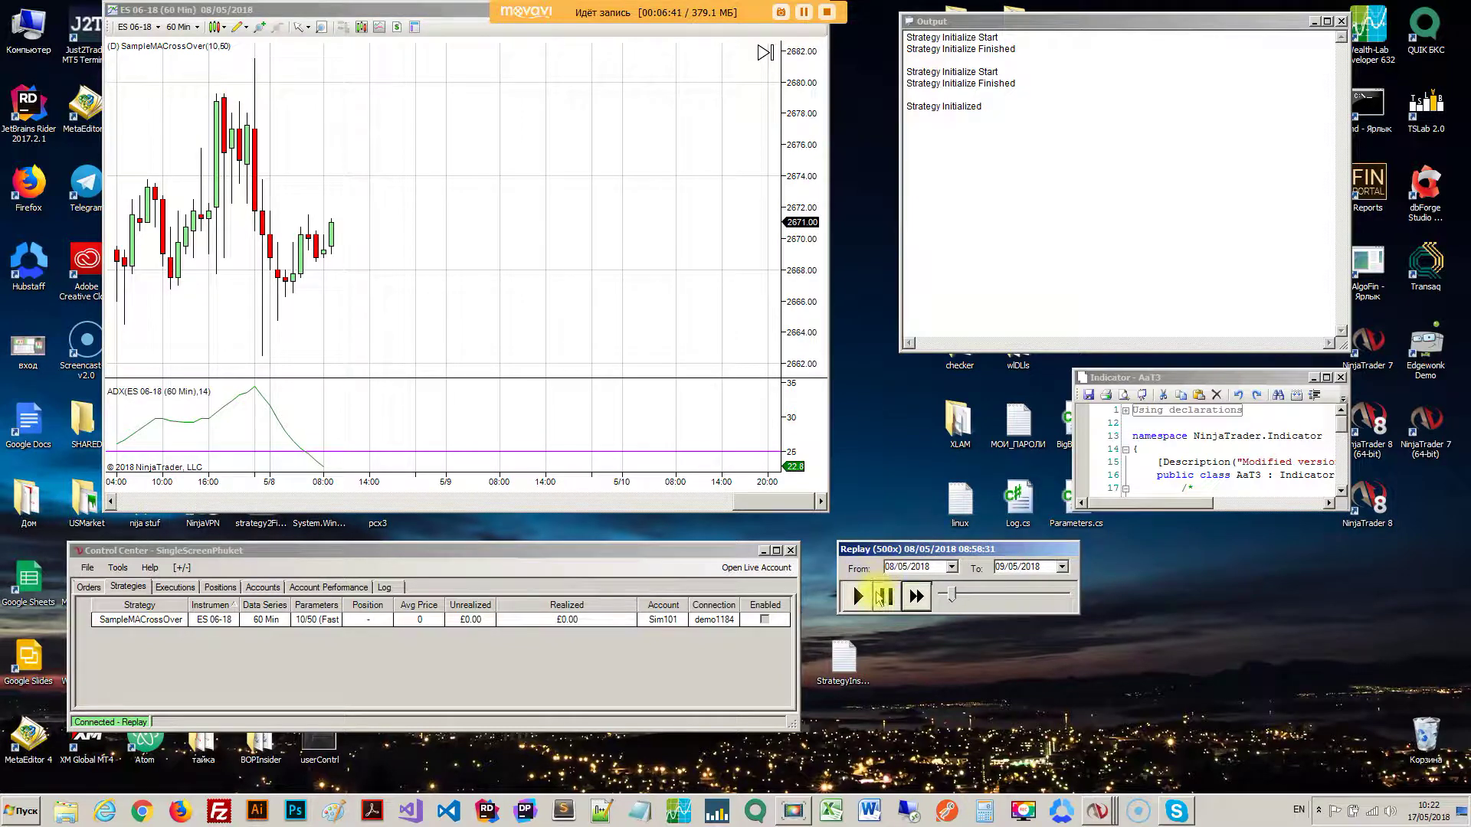
- Pause the replay, open a new Level II window, and move it to the right
{"action": "left_click", "coordinate": [880, 598]}
{"action": "right_click", "coordinate": [437, 207]}
{"action": "left_click", "coordinate": [407, 245]}
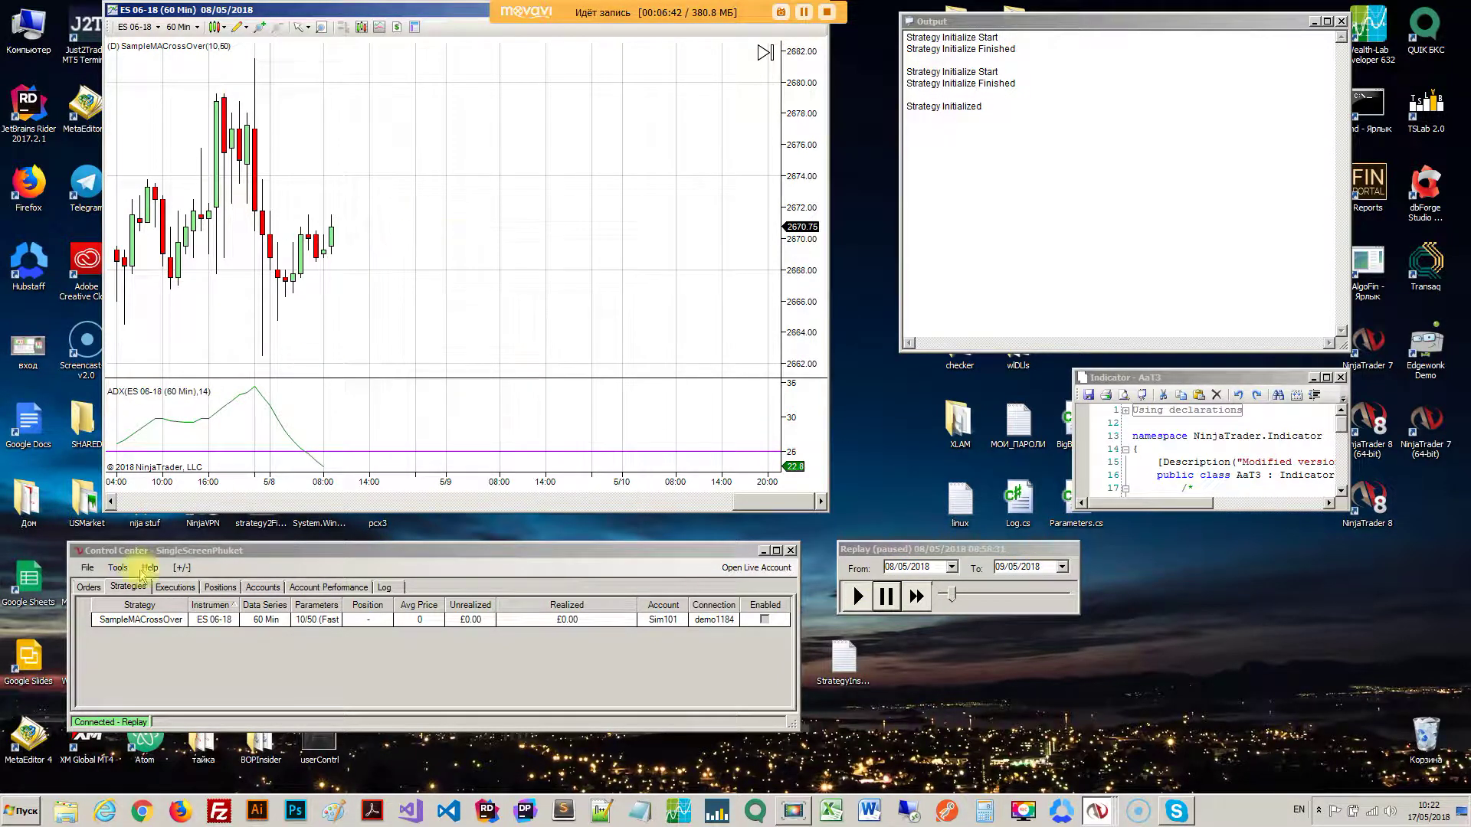
{"action": "left_click", "coordinate": [88, 567]}
{"action": "mouse_move", "coordinate": [115, 585]}
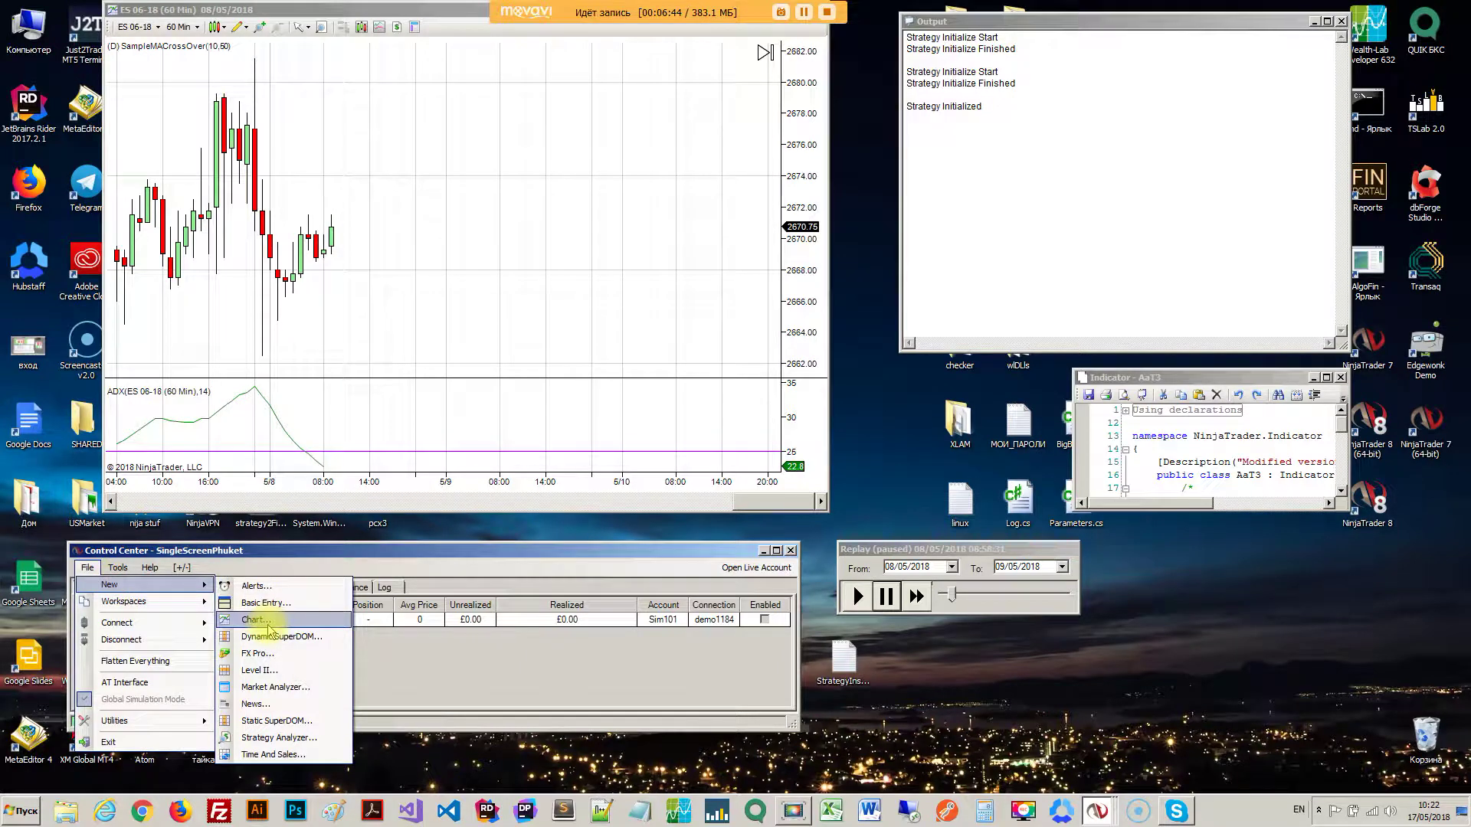
{"action": "left_click", "coordinate": [259, 671]}
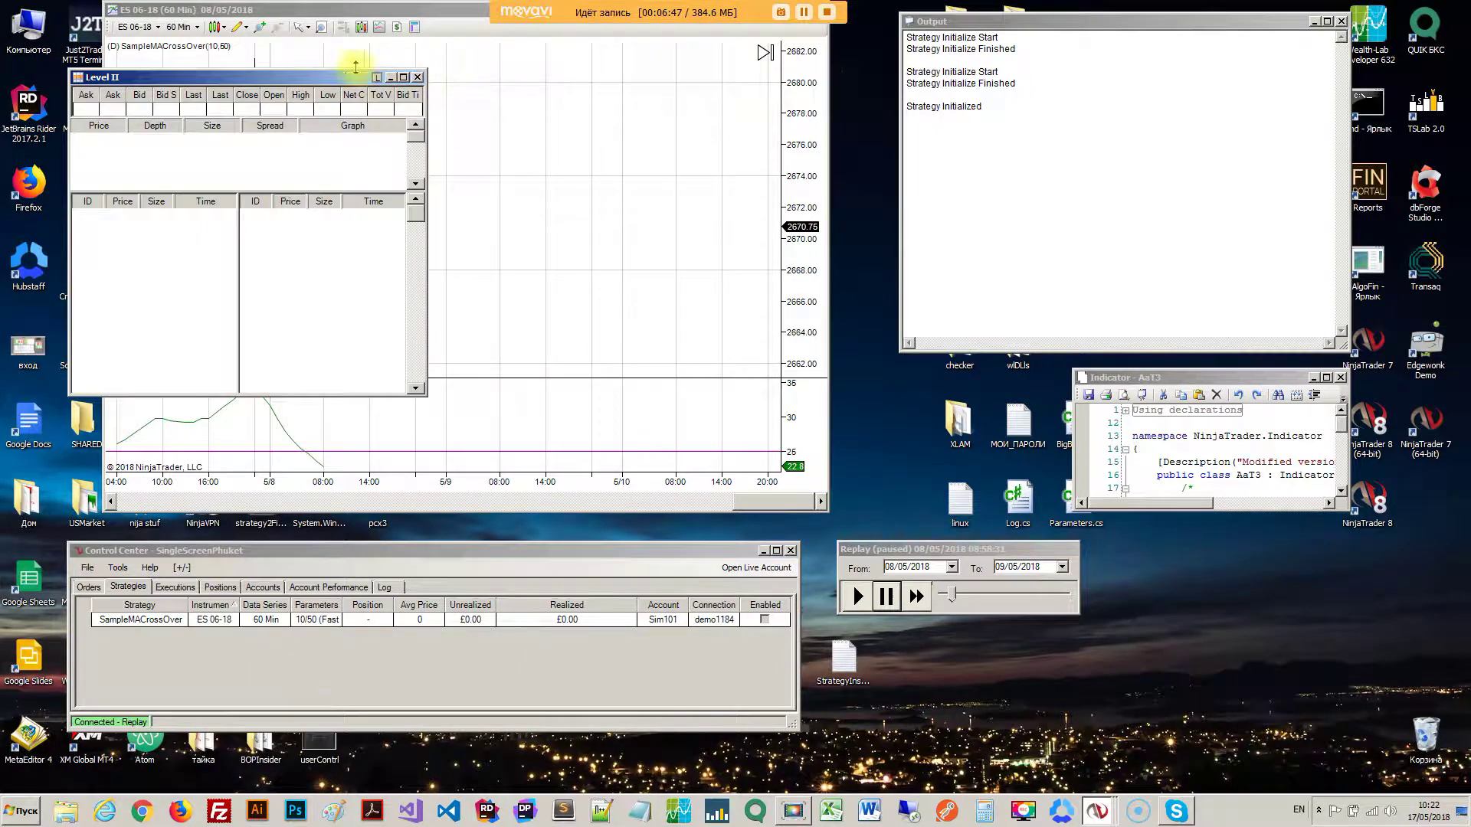
{"action": "left_click_drag", "start_coordinate": [354, 76], "coordinate": [1248, 88]}
- Set the Level II instrument to ES 06-18 and resume the replay at 20x
{"action": "left_click", "coordinate": [916, 596]}
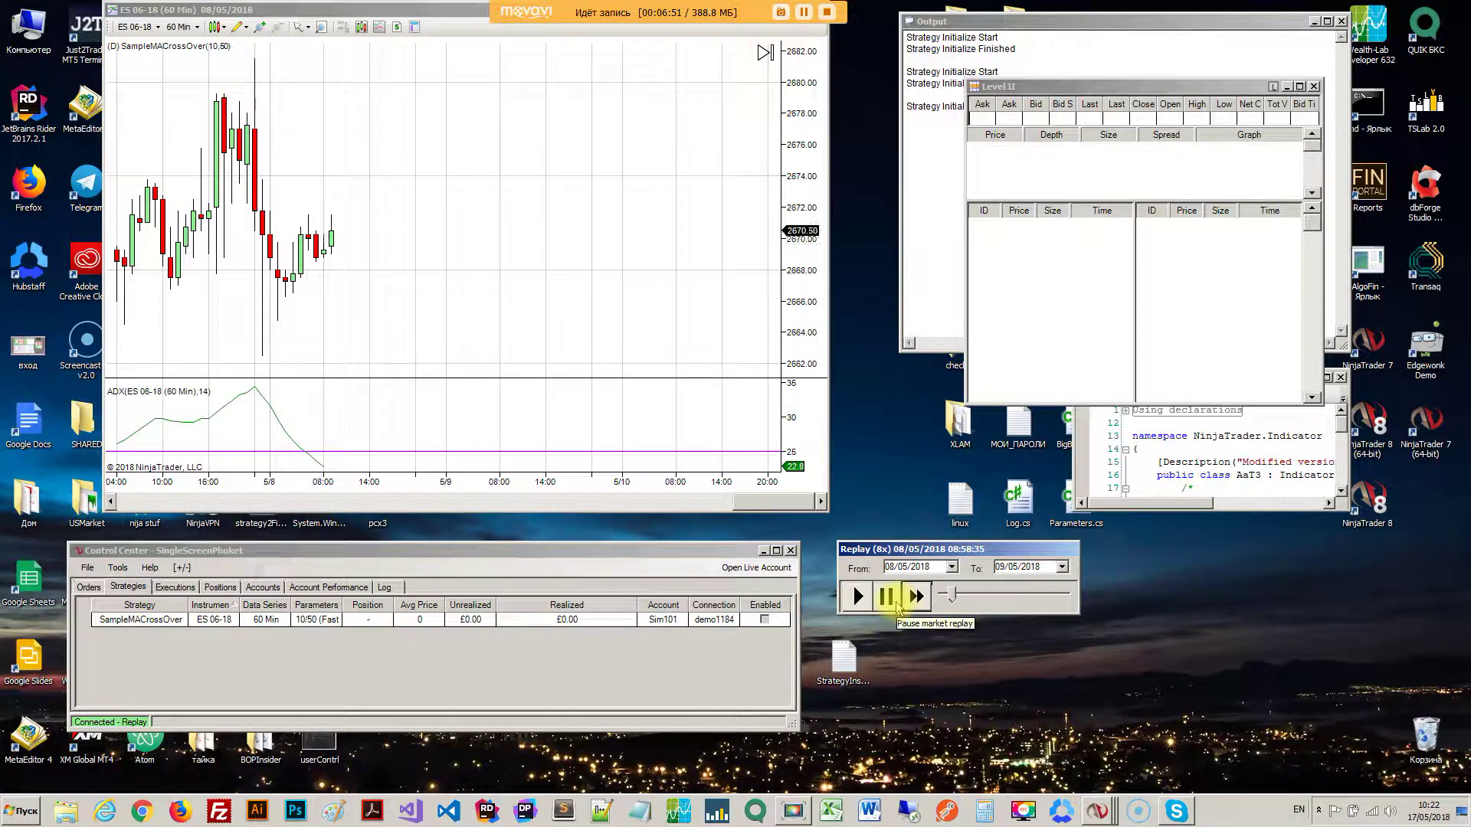
{"action": "left_click", "coordinate": [887, 597]}
{"action": "right_click", "coordinate": [1024, 269]}
{"action": "mouse_move", "coordinate": [1073, 277]}
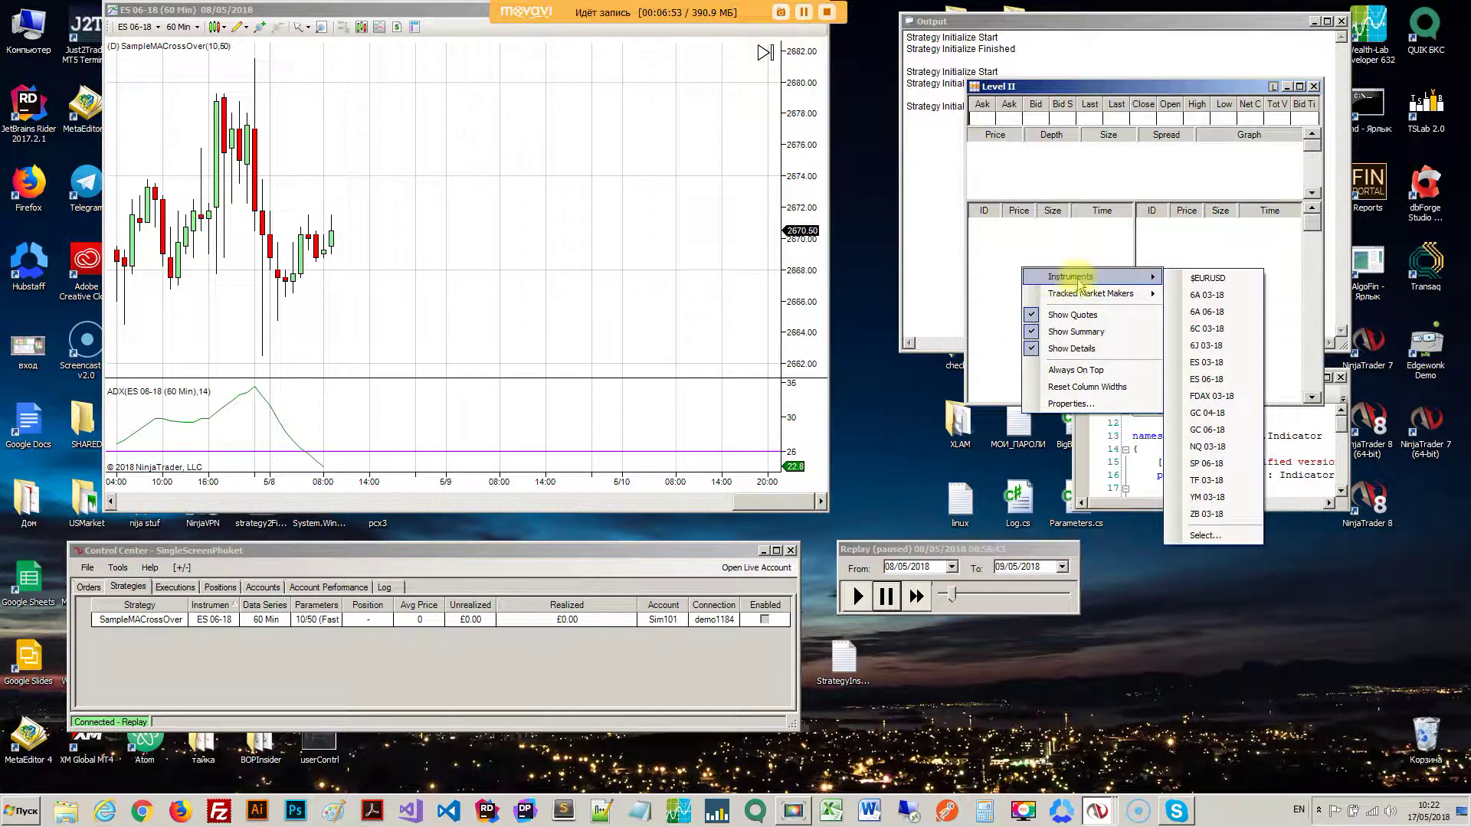
{"action": "left_click", "coordinate": [1195, 378]}
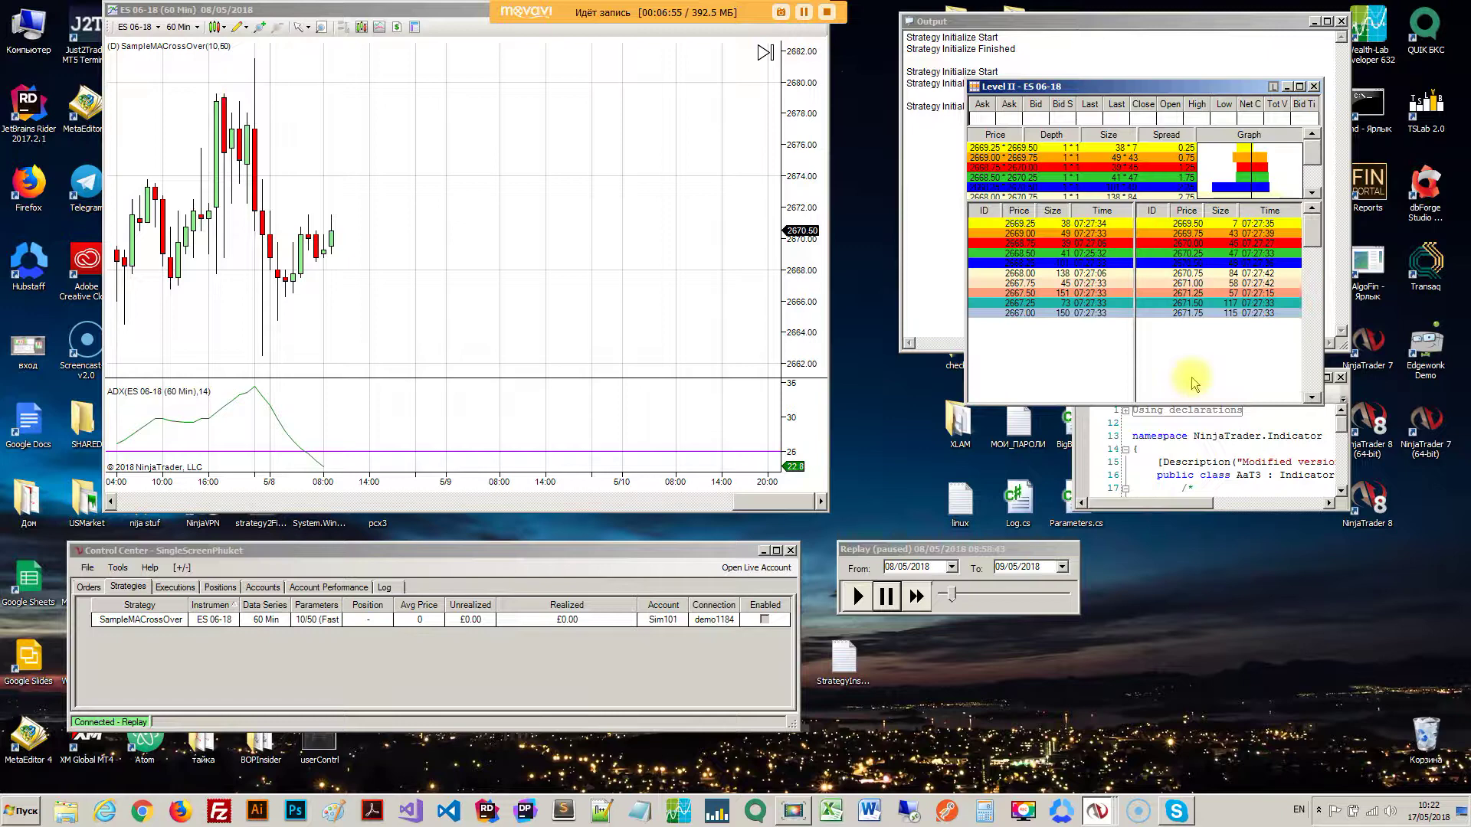
{"action": "left_click", "coordinate": [857, 597]}
{"action": "left_click", "coordinate": [918, 598]}
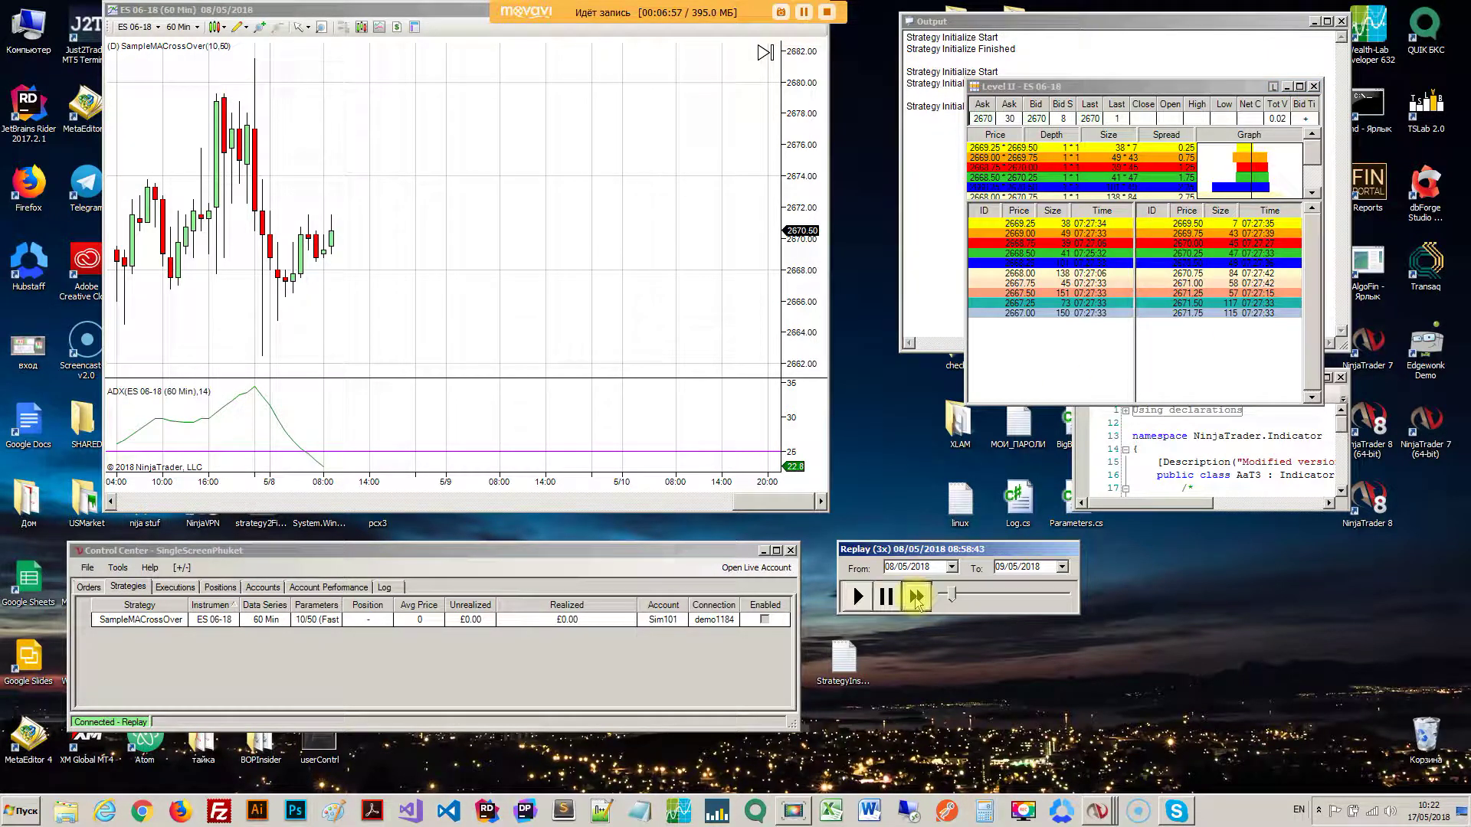
{"action": "left_click", "coordinate": [917, 599]}
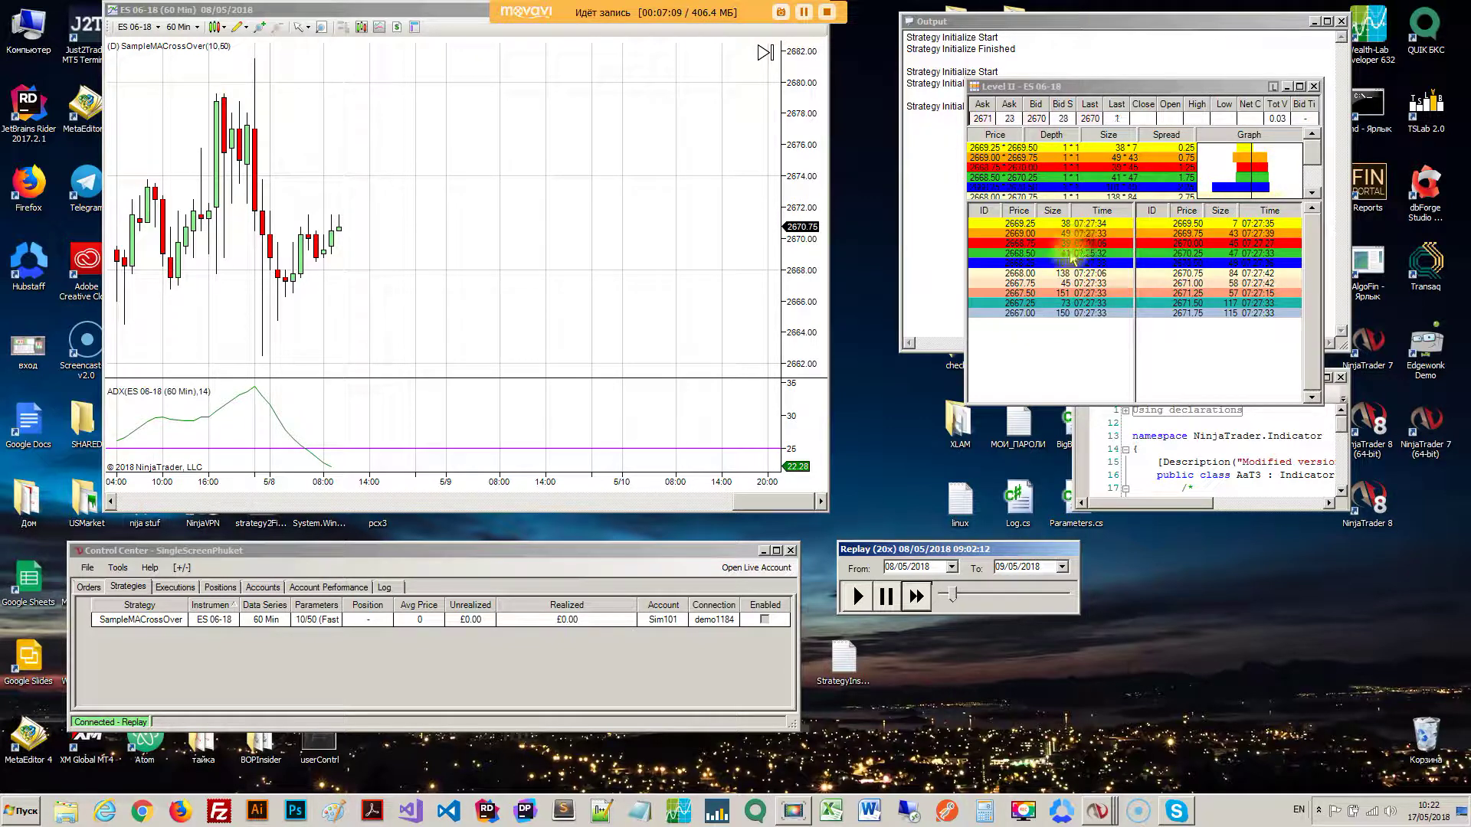
- Make the Level II window taller and drag the splitter to show more price rows
{"action": "left_click", "coordinate": [1067, 316]}
{"action": "mouse_move", "coordinate": [1139, 406]}
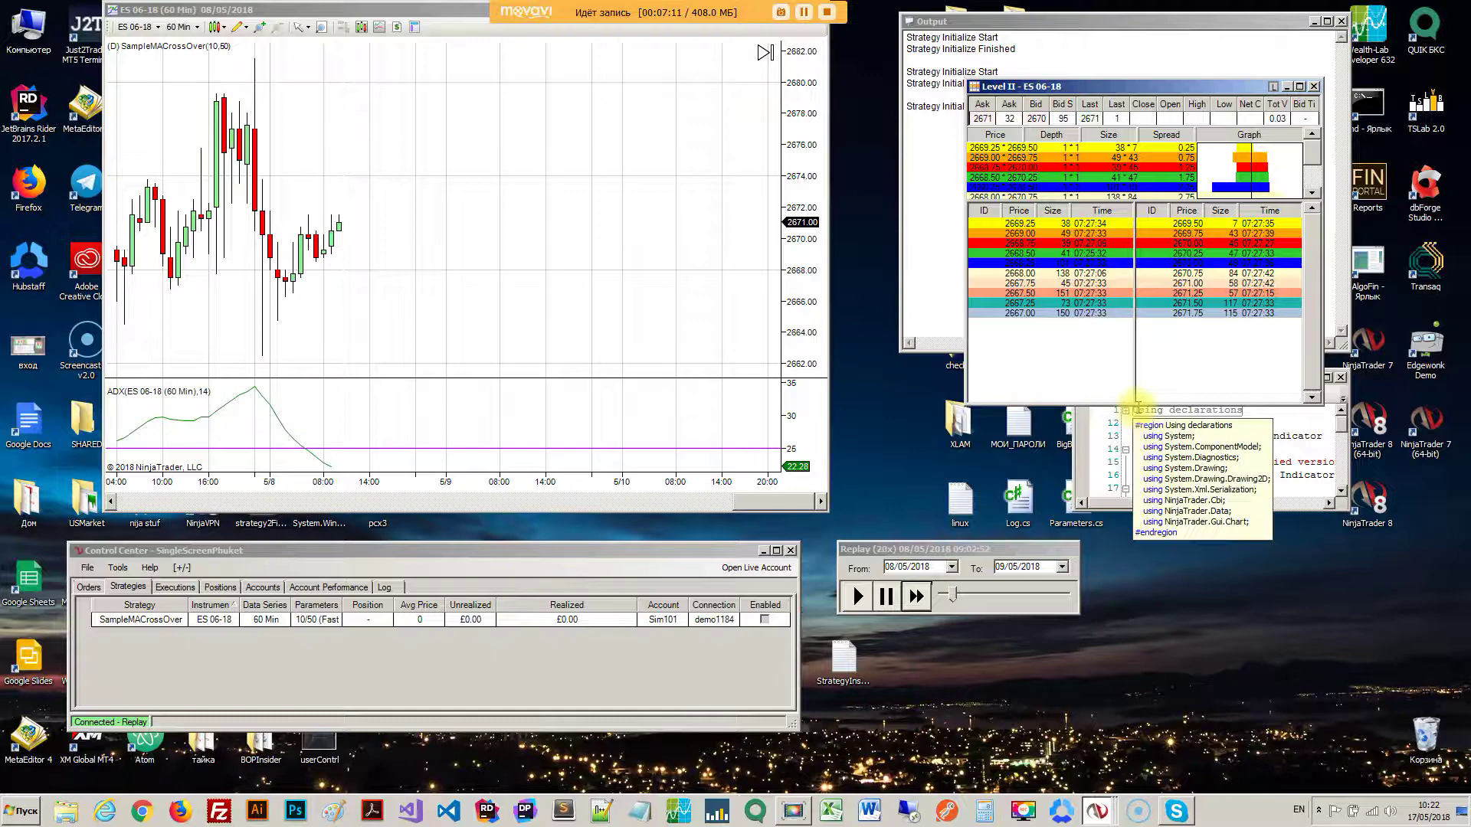
{"action": "left_click_drag", "start_coordinate": [1137, 401], "coordinate": [1137, 512]}
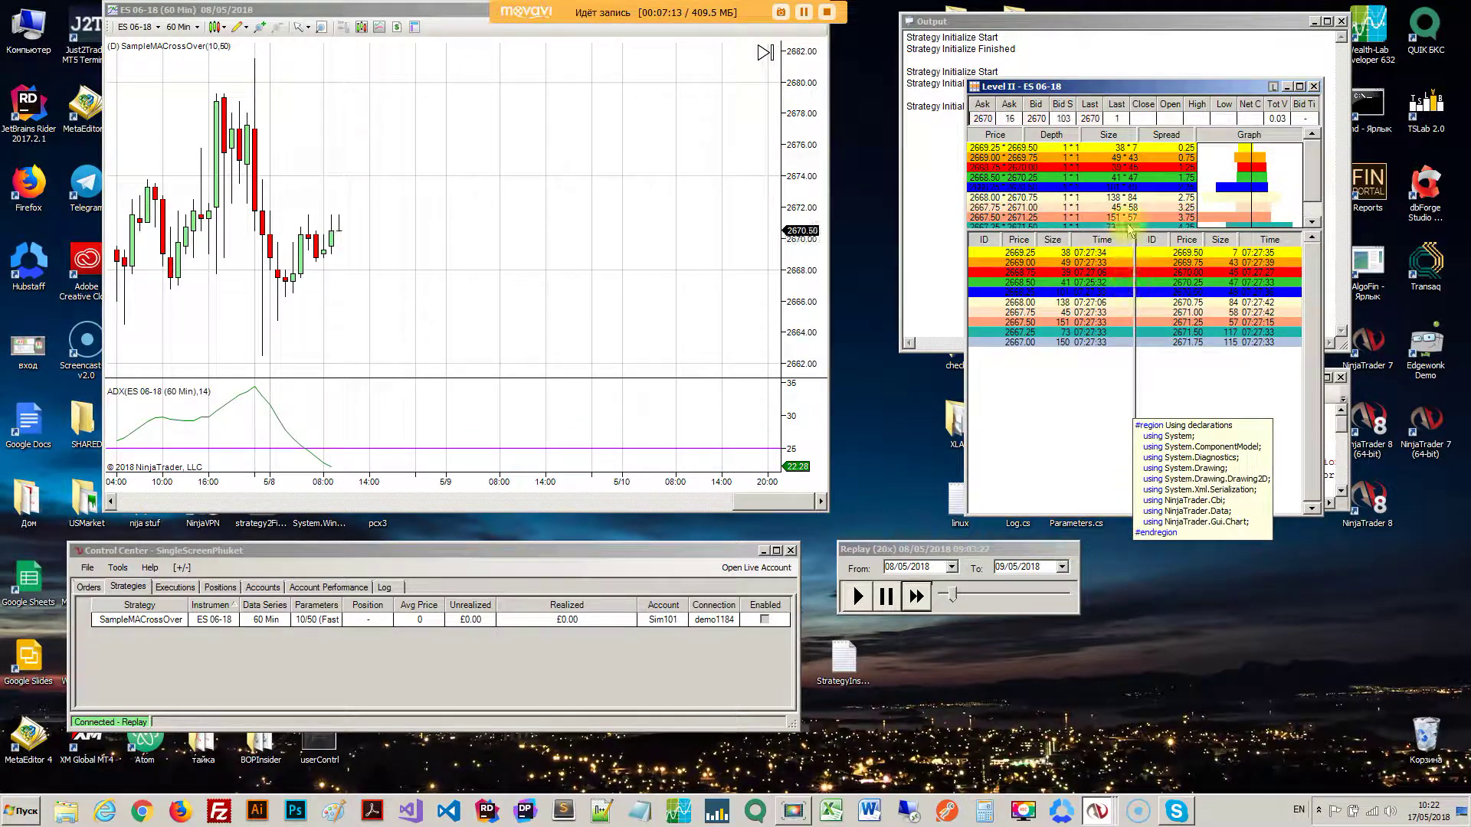
{"action": "left_click_drag", "start_coordinate": [1131, 230], "coordinate": [1126, 261]}
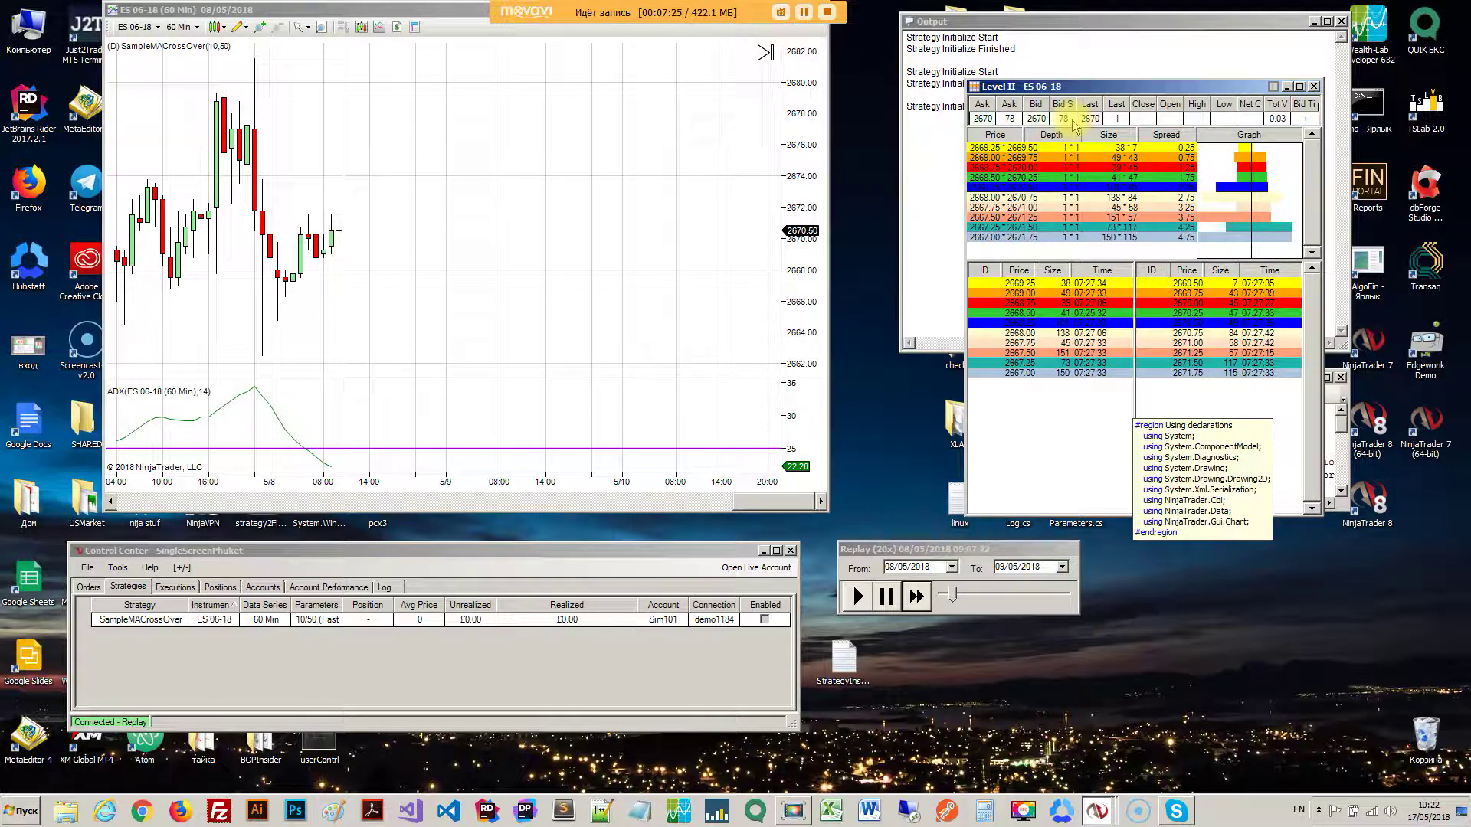
- Close the Level II depth window, set replay speed to 30x, then pause replay at 09:09:12
{"action": "left_click", "coordinate": [1313, 87]}
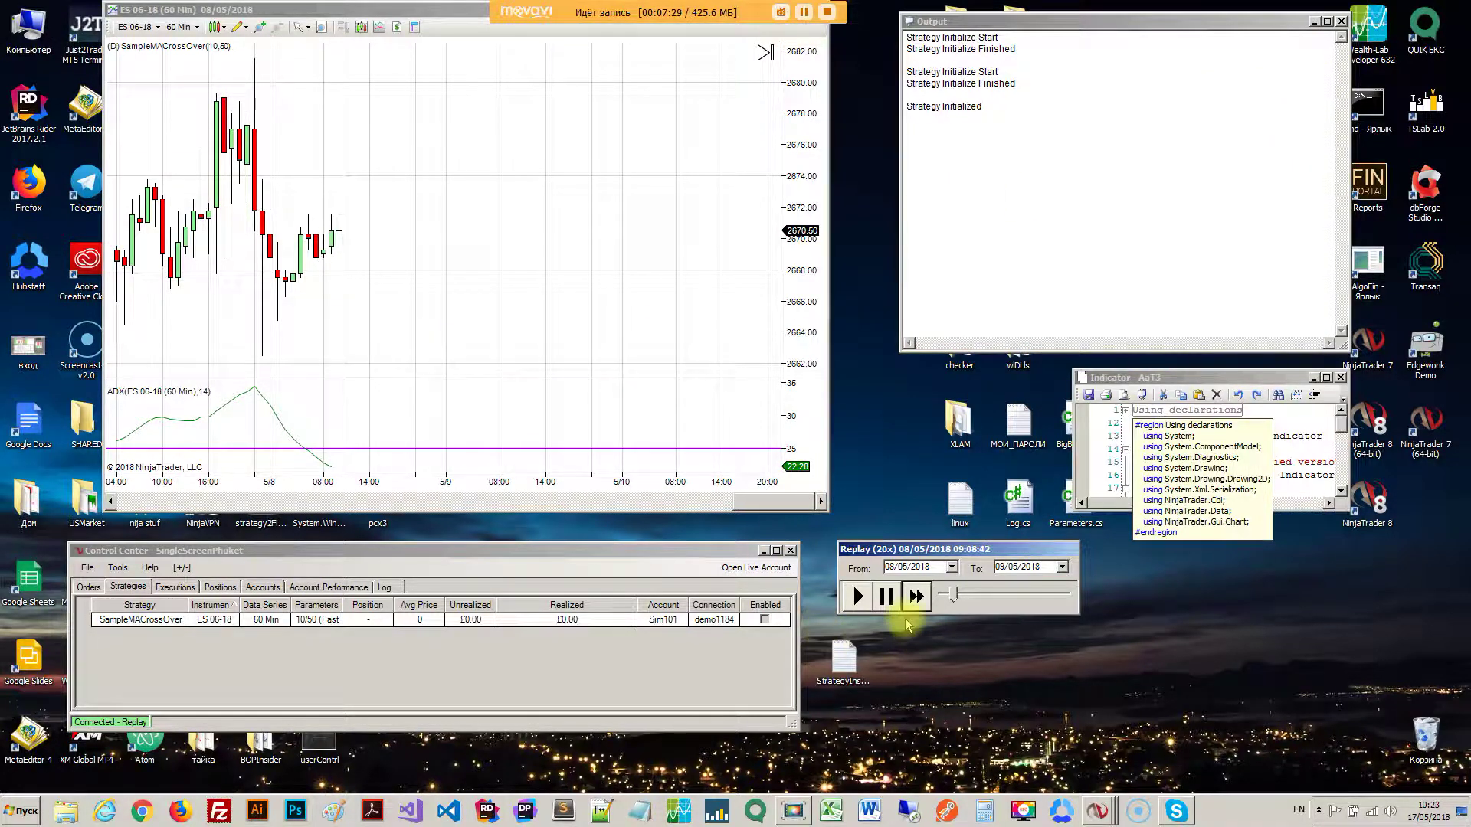
{"action": "left_click", "coordinate": [912, 605]}
{"action": "left_click", "coordinate": [887, 598]}
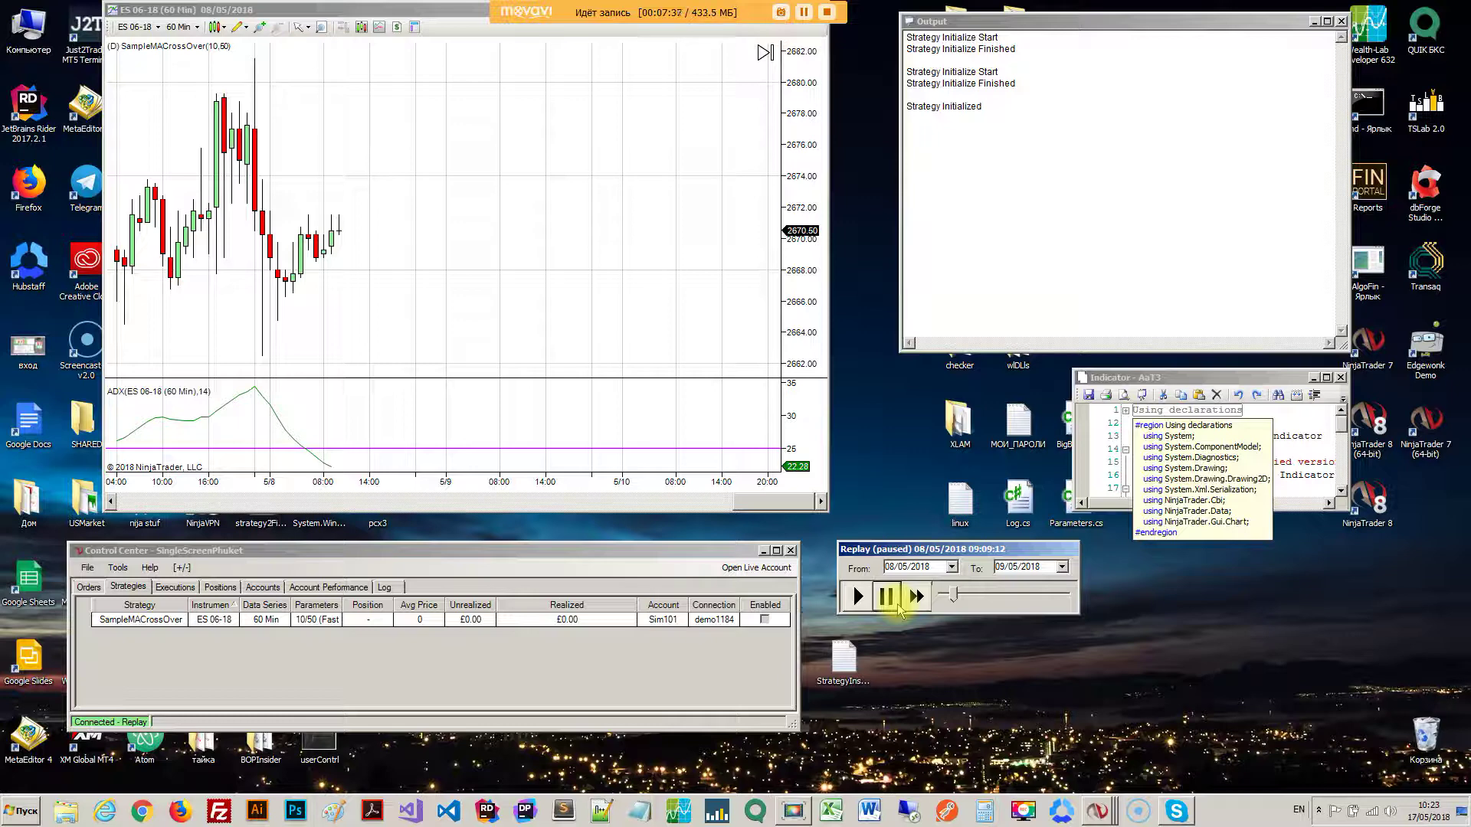
- Show and hide the list of open NinjaTrader windows from its taskbar group
{"action": "left_click", "coordinate": [1098, 810]}
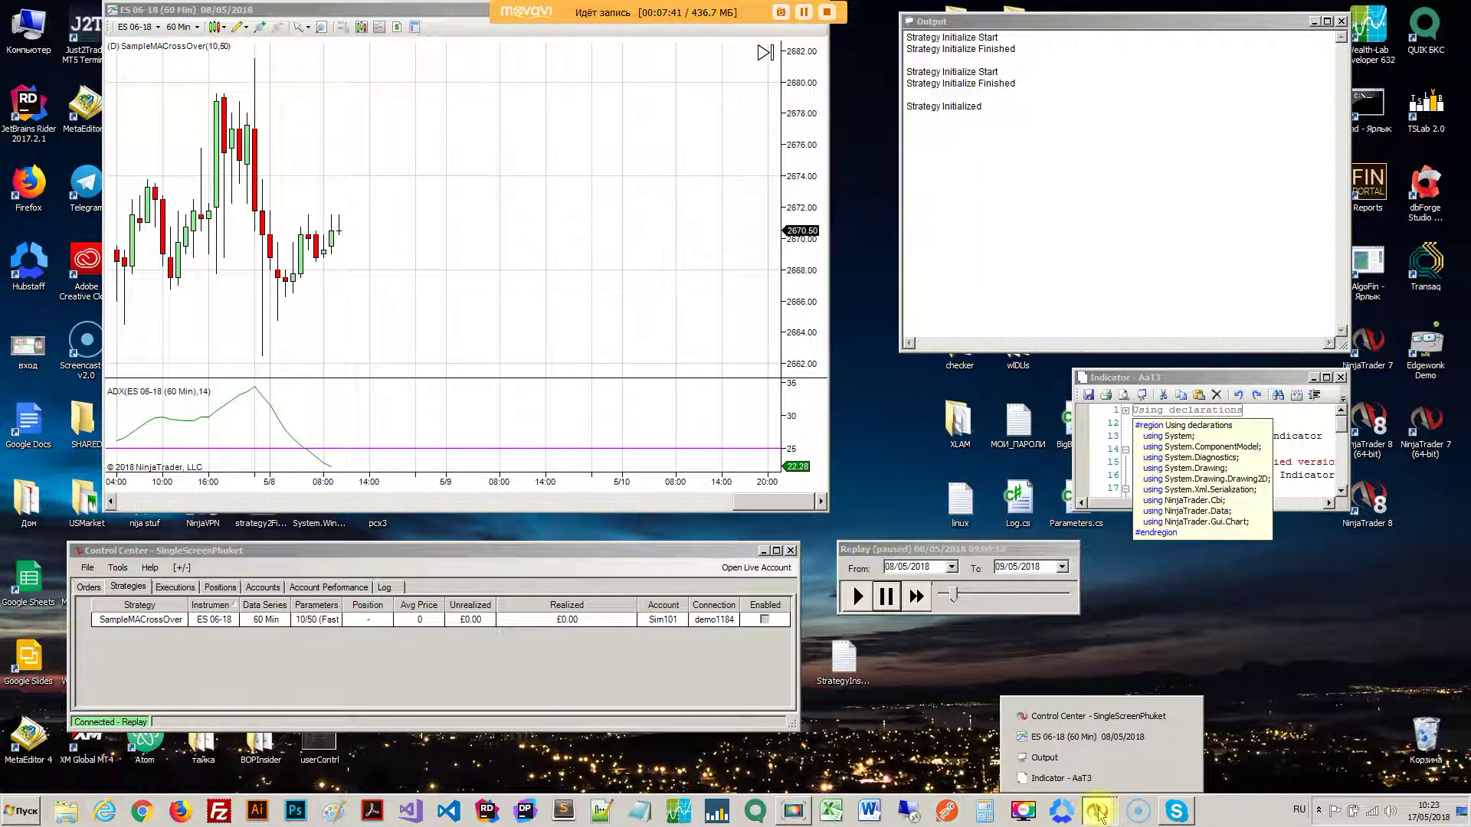
{"action": "left_click", "coordinate": [1098, 812]}
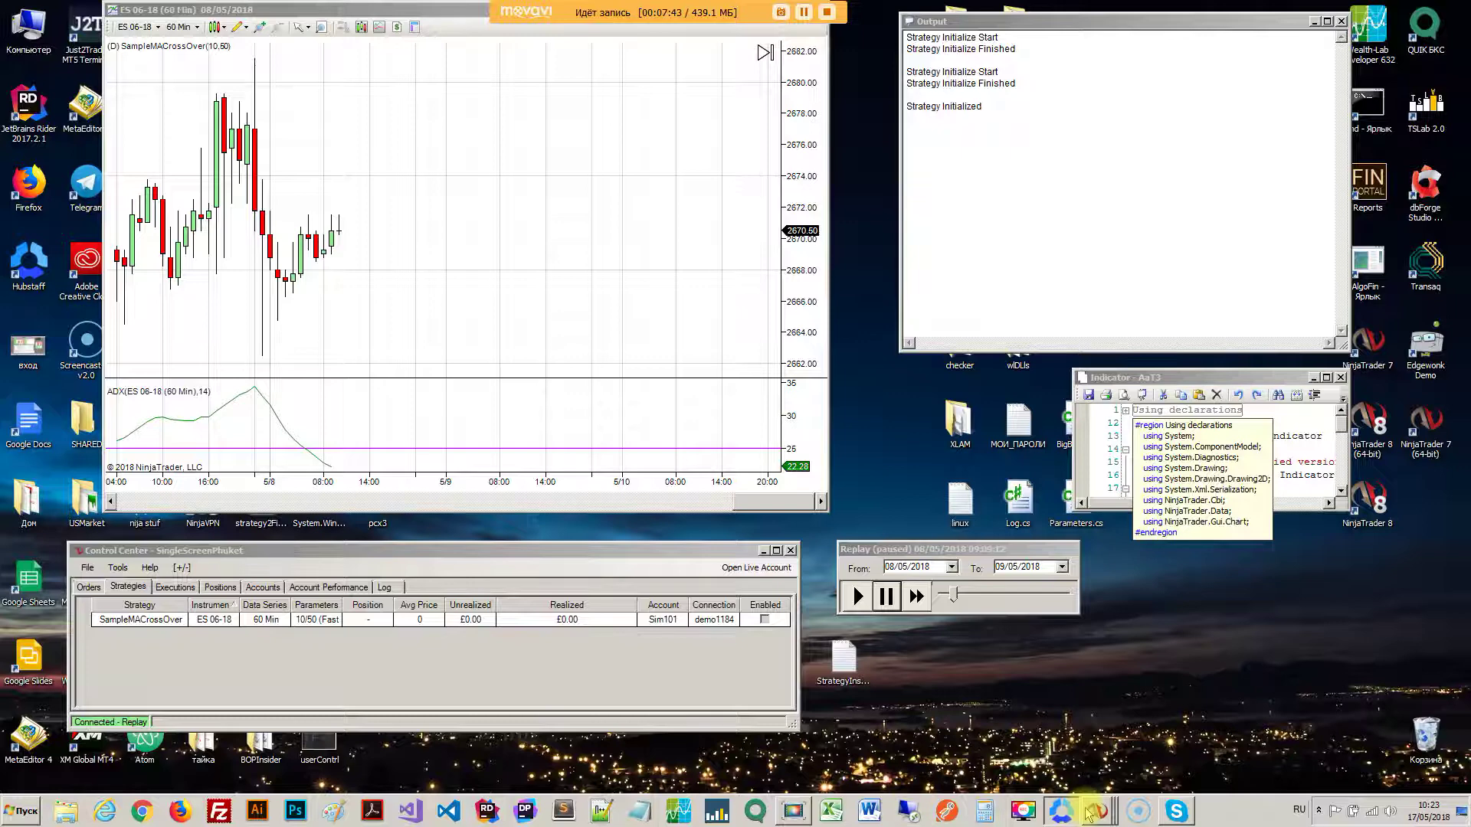
{"action": "left_click", "coordinate": [1099, 812]}
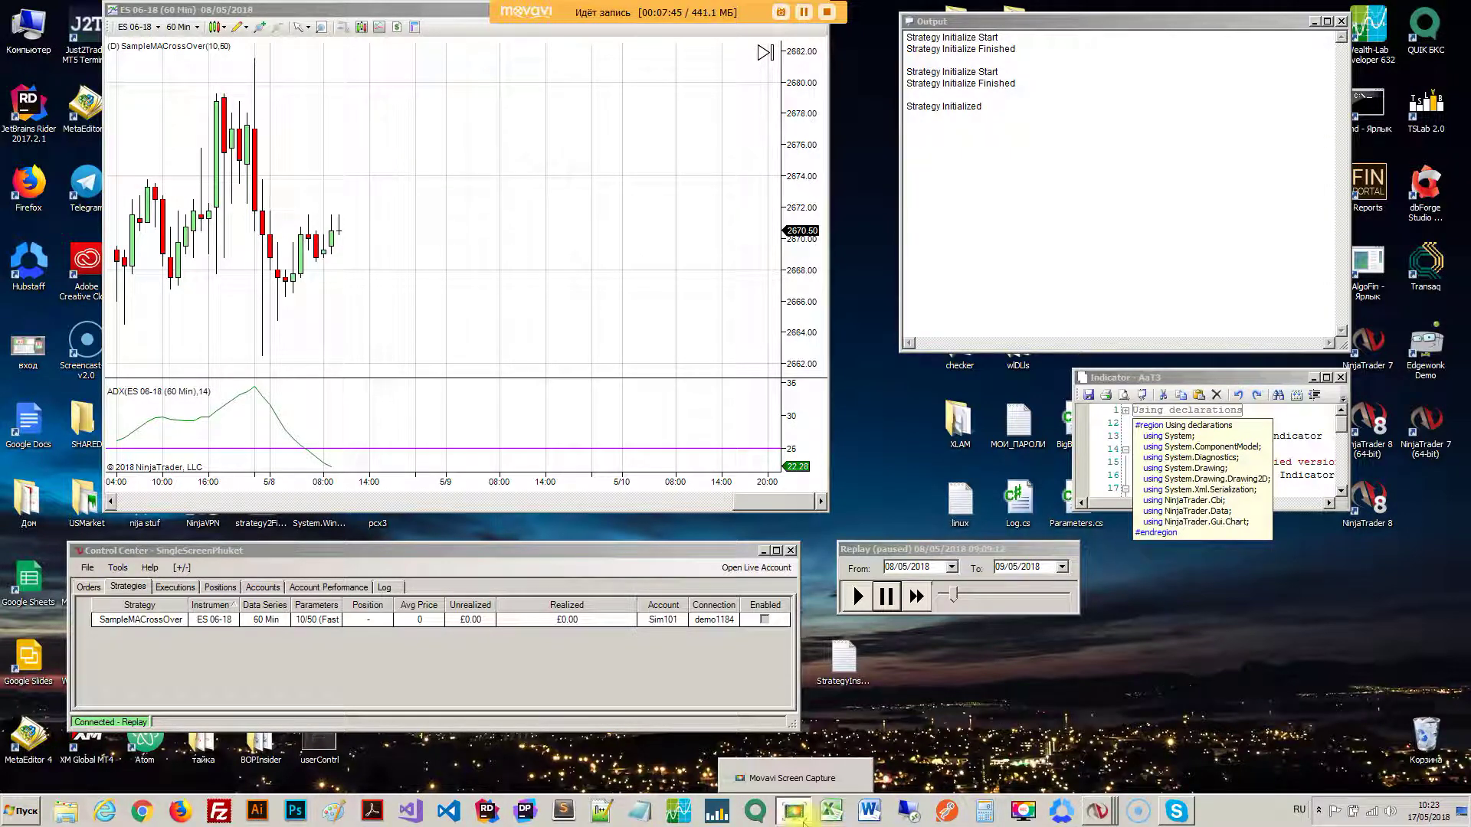